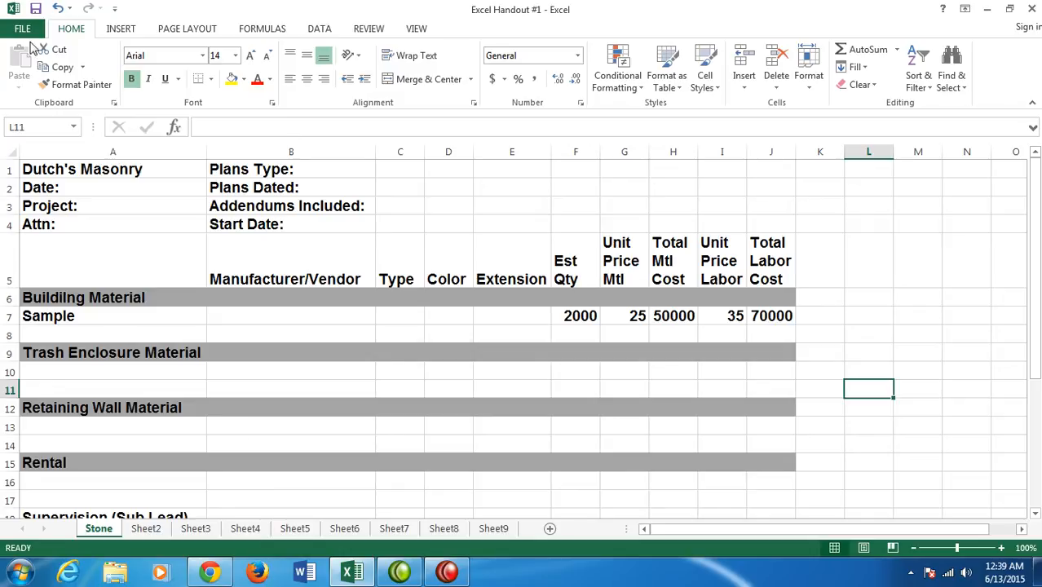
- Preview how the Stone estimate sheet will print, then return to the worksheet
left_click(23, 29)
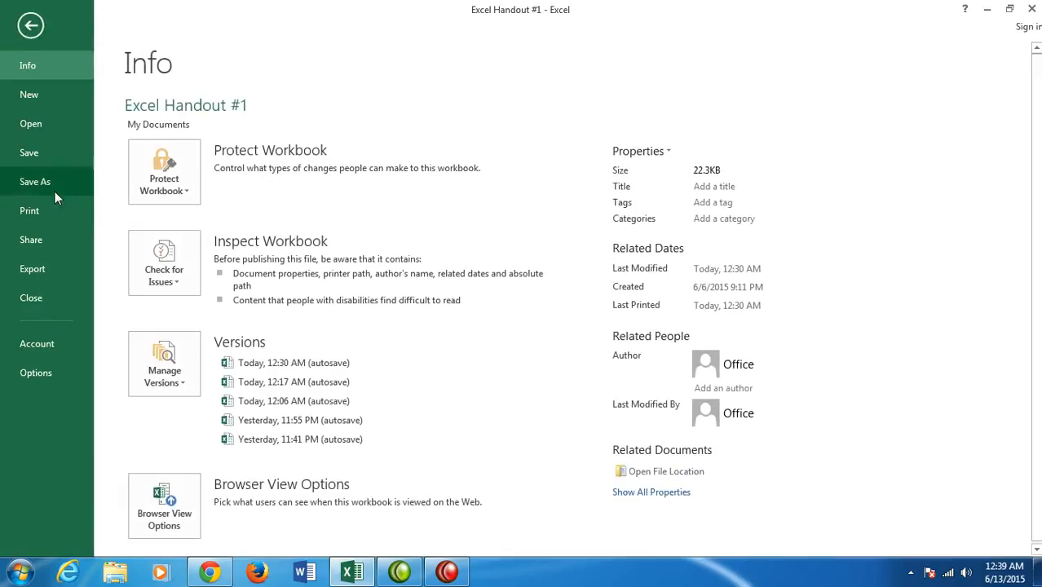
left_click(12, 213)
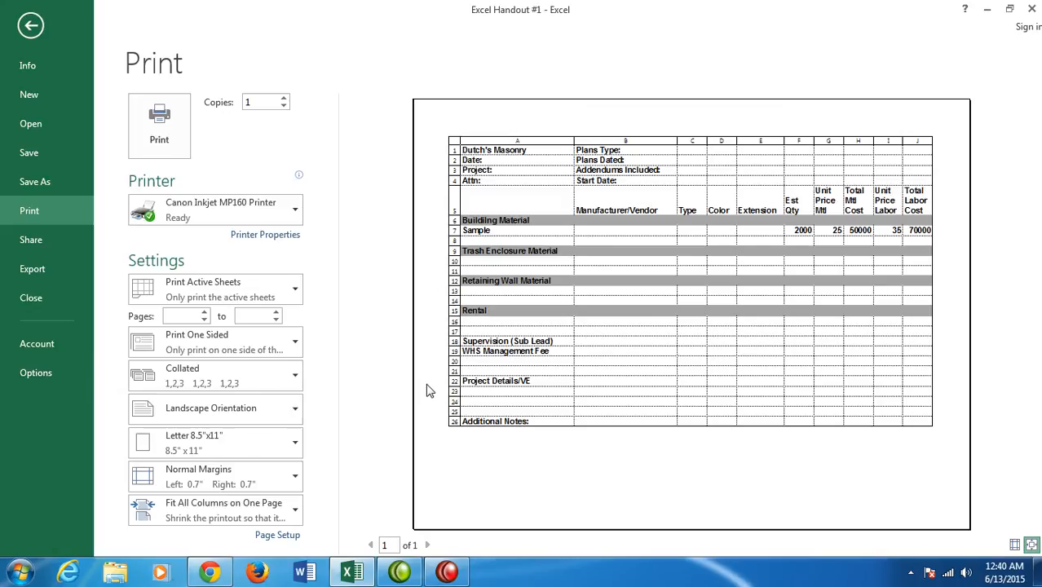
key("Escape")
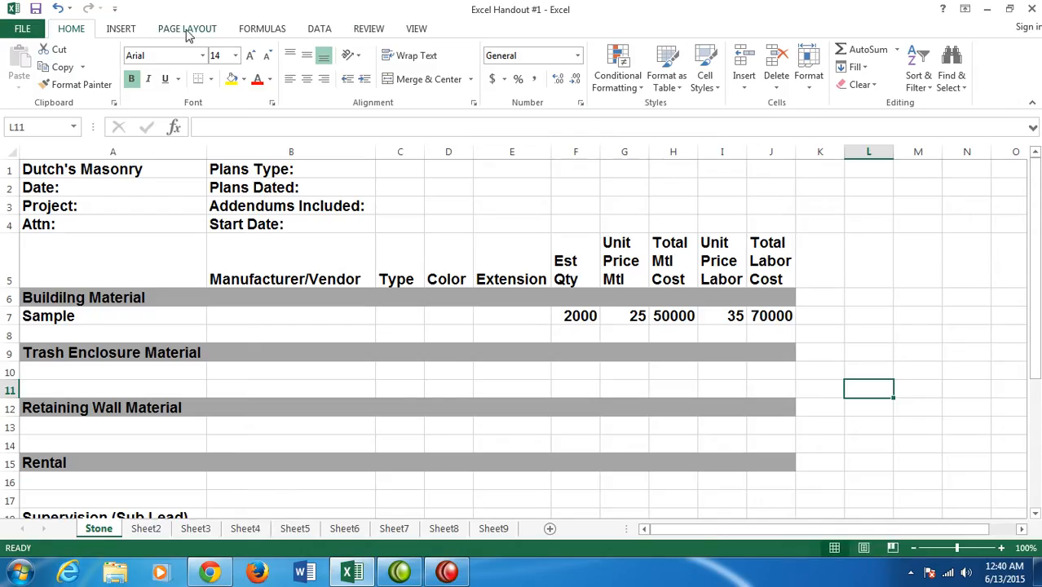
- Examine the formulas behind the Total Mtl Cost and Total Labor Cost columns with Show Formulas, then restore the normal display
left_click(262, 29)
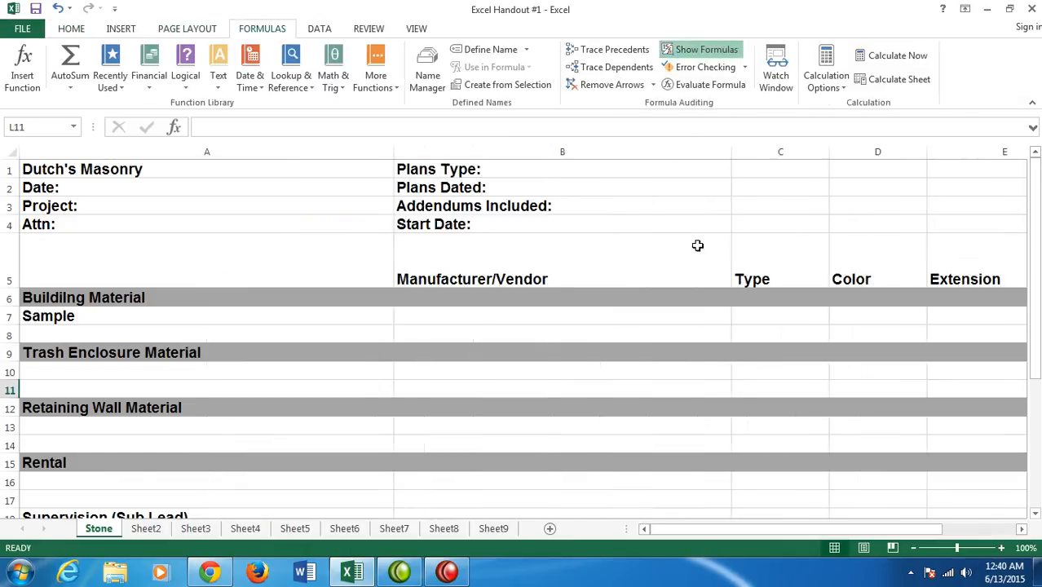
left_click_drag(722, 529, 870, 530)
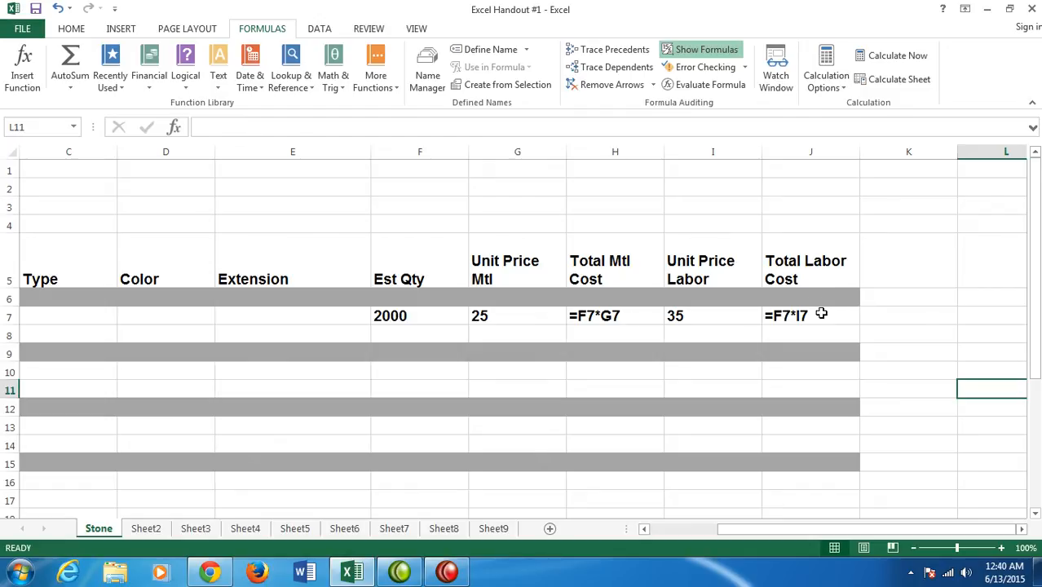
left_click(699, 51)
left_click_drag(721, 530, 663, 533)
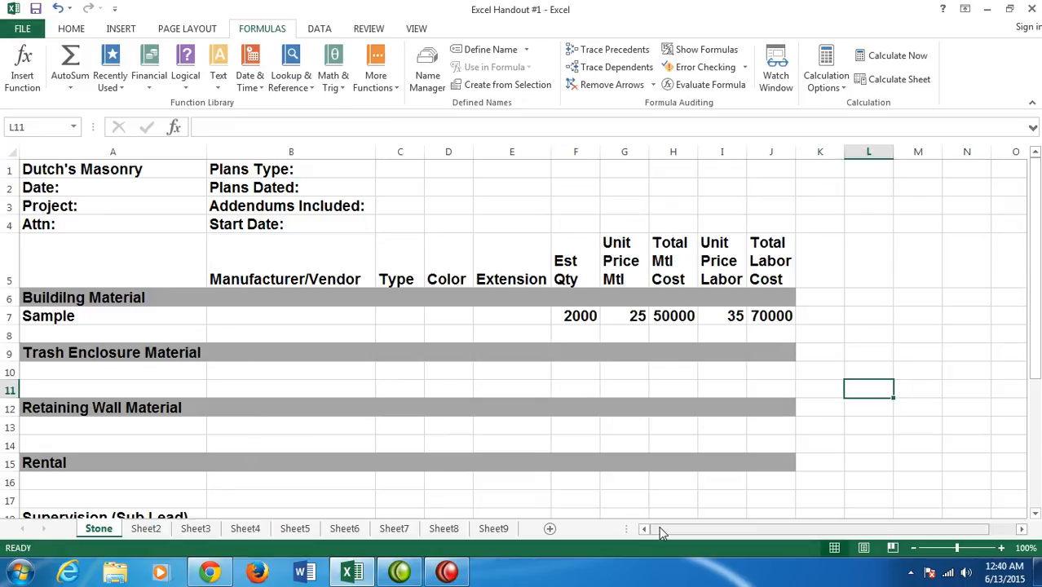
- Rename Sheet2 as Brick and Sheet3 as CMU
left_click(145, 528)
type("Brick")
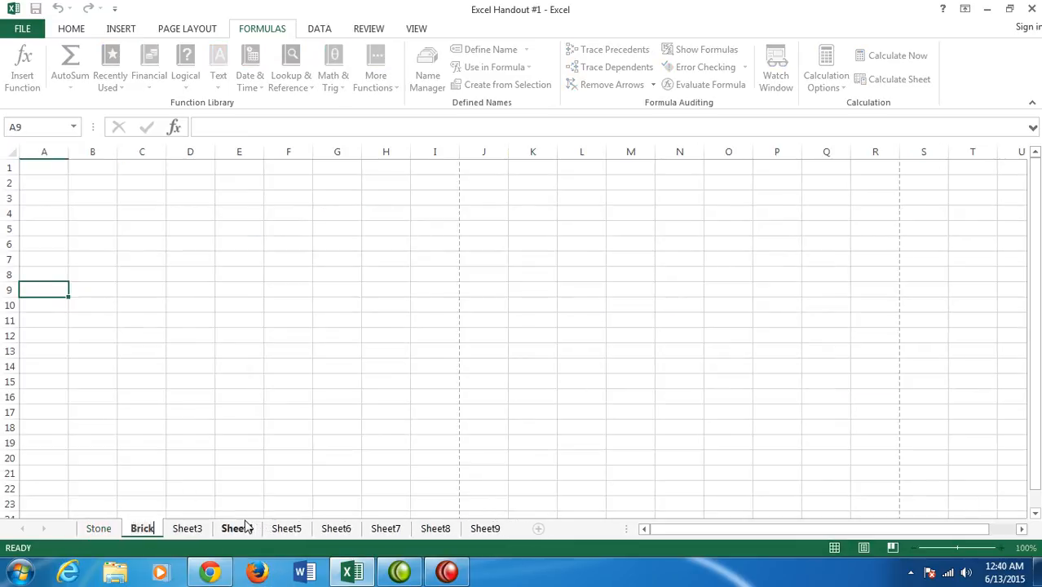
key("Return")
left_click(191, 530)
double_click(188, 529)
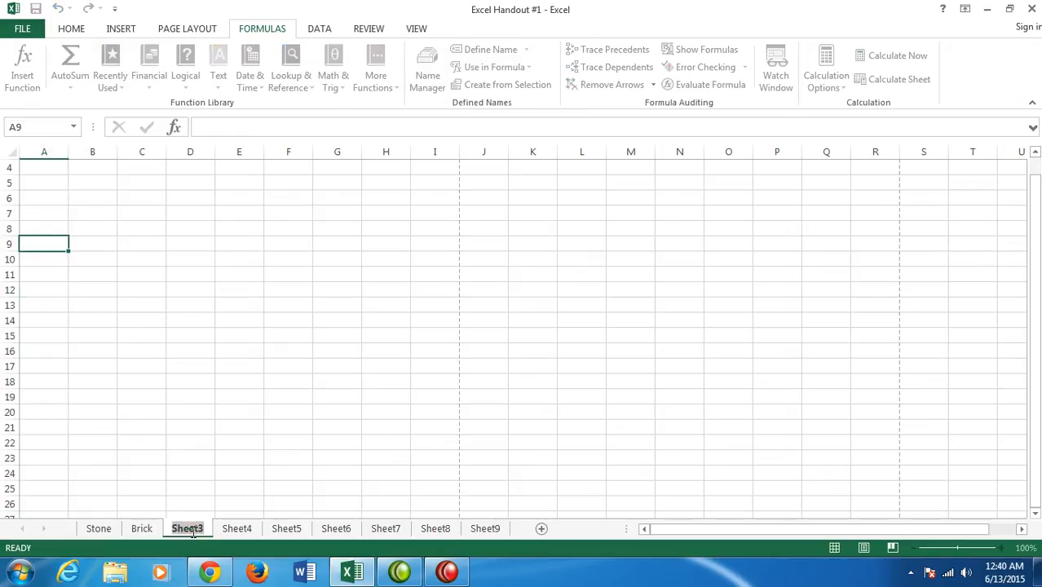
type("C")
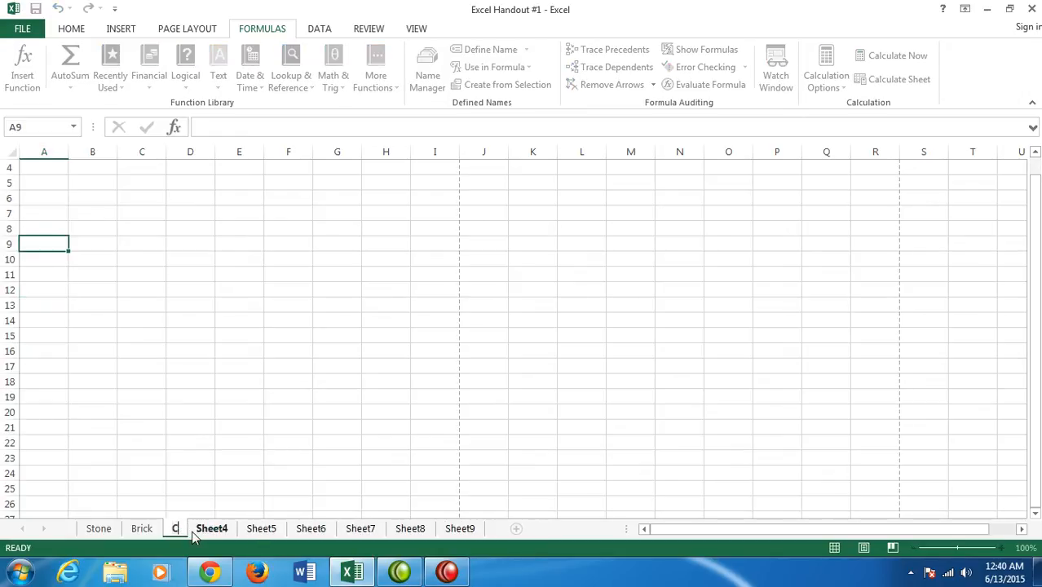
type("MU")
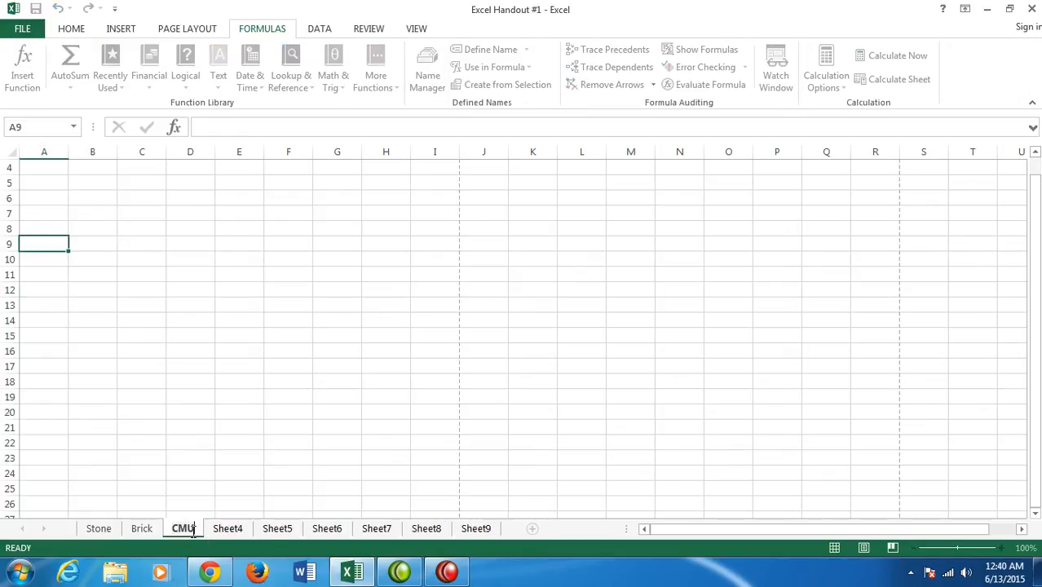
- Rename Sheet4 as Stucco and Sheet5 as EFIS
left_click(228, 528)
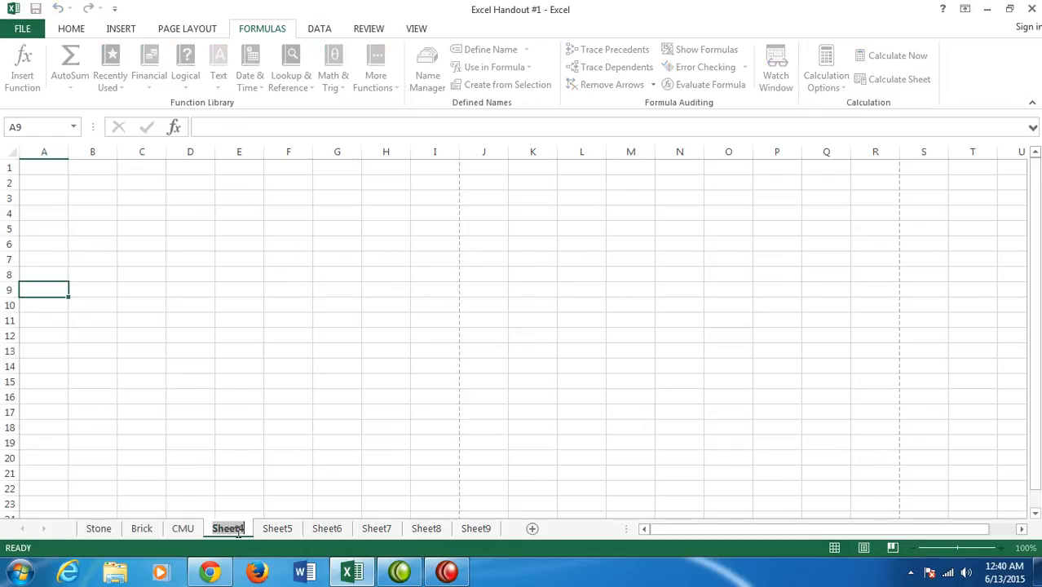
double_click(228, 528)
type("Stucco")
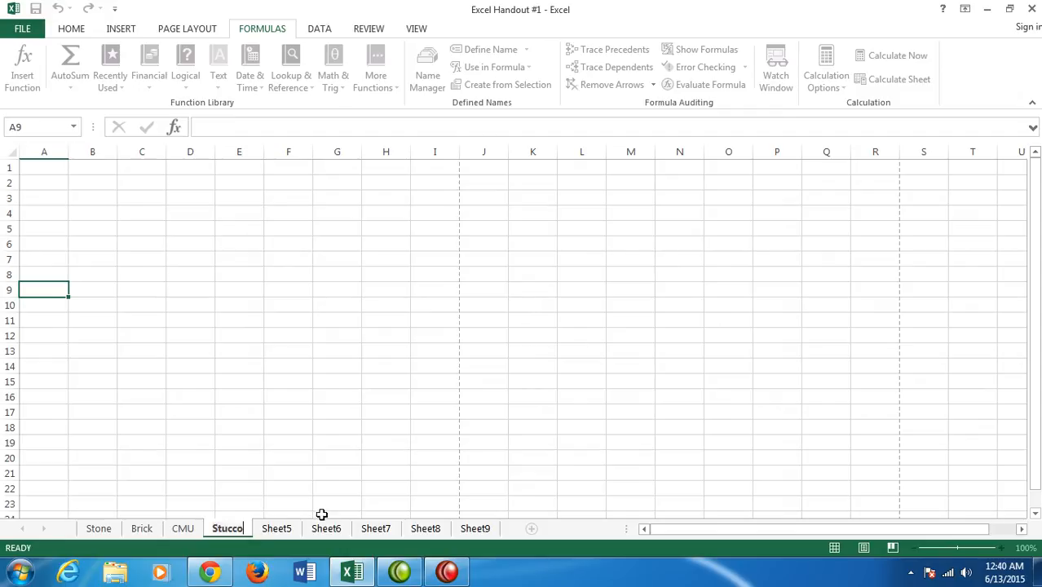
key("Return")
left_click(276, 528)
double_click(275, 528)
type("EFIS")
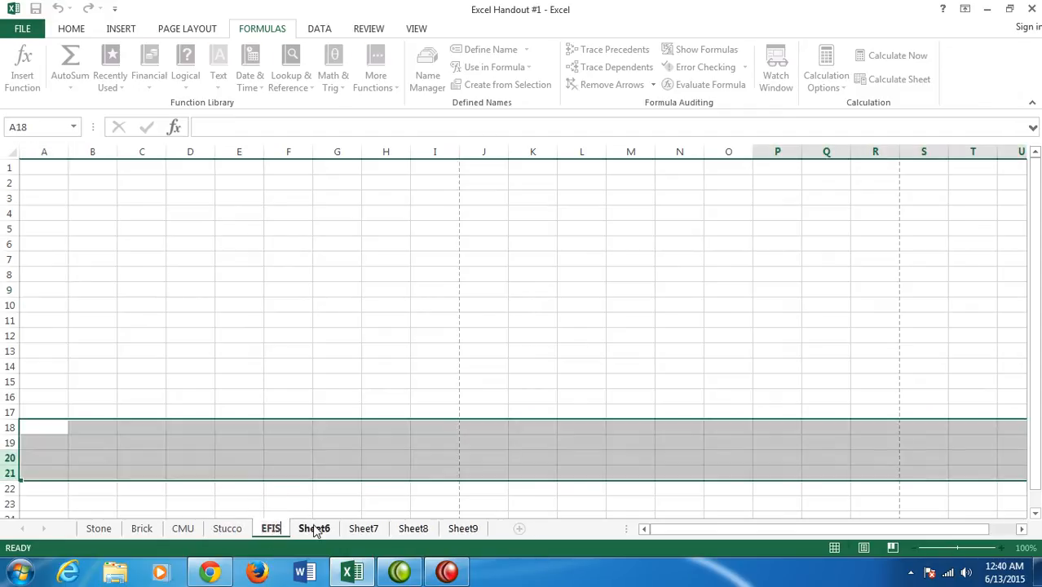
- Rename Sheet6 as Cast Stone
left_click(314, 528)
type("Cast S")
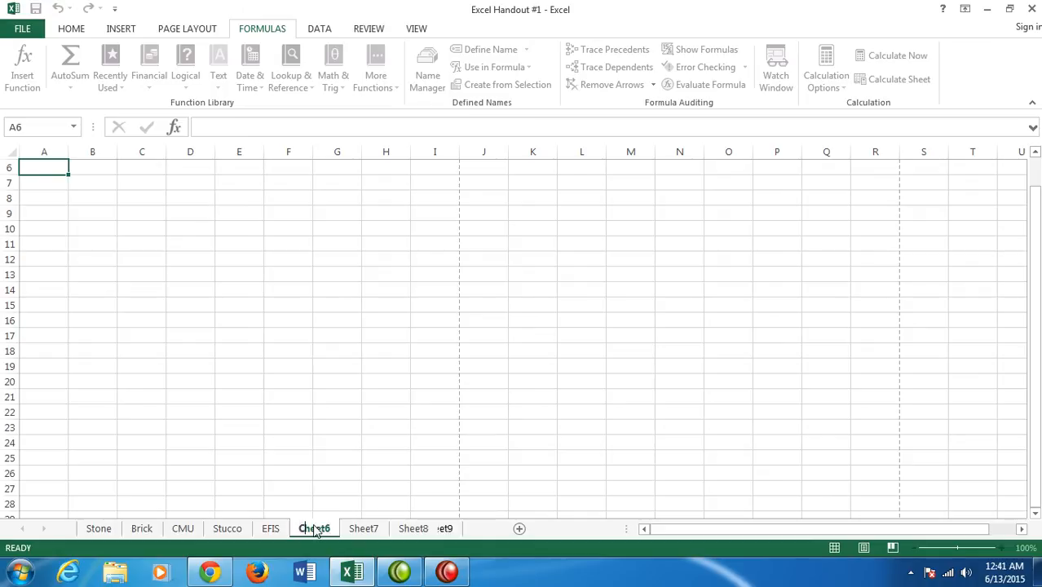
type("tone")
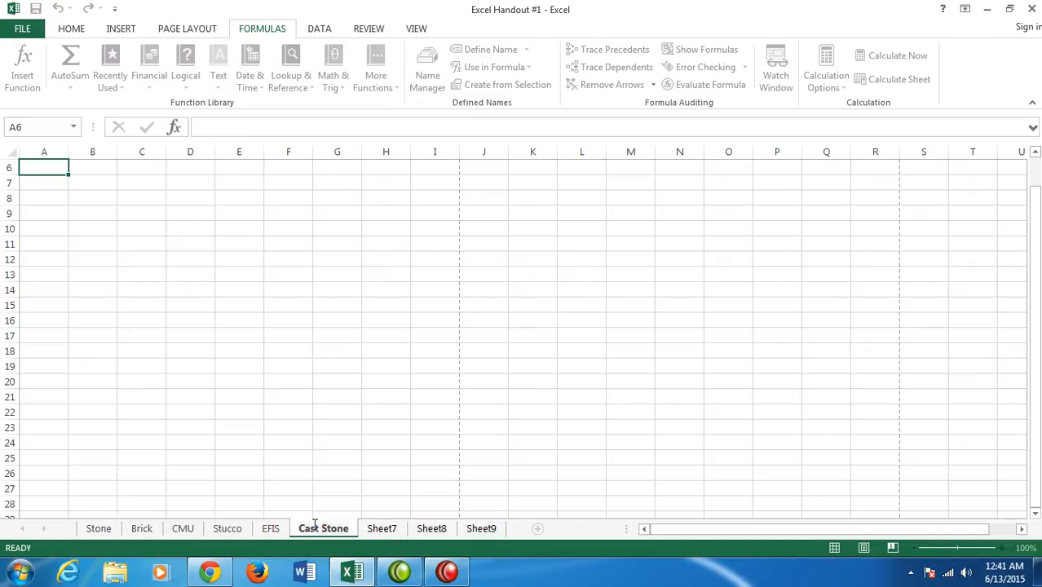
left_click(327, 457)
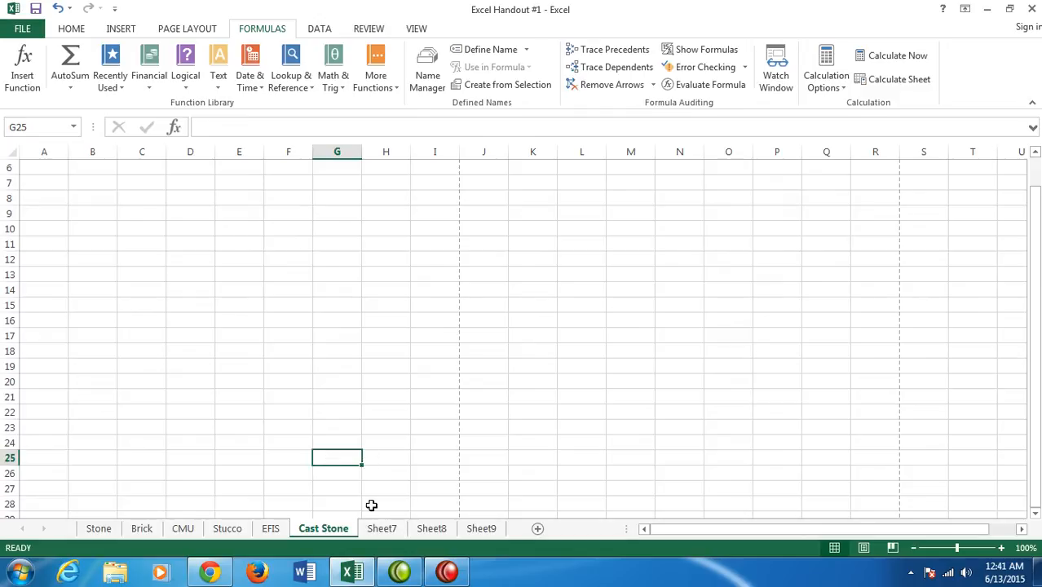
- Delete the unused worksheets Sheet7, Sheet8 and Sheet9
right_click(380, 530)
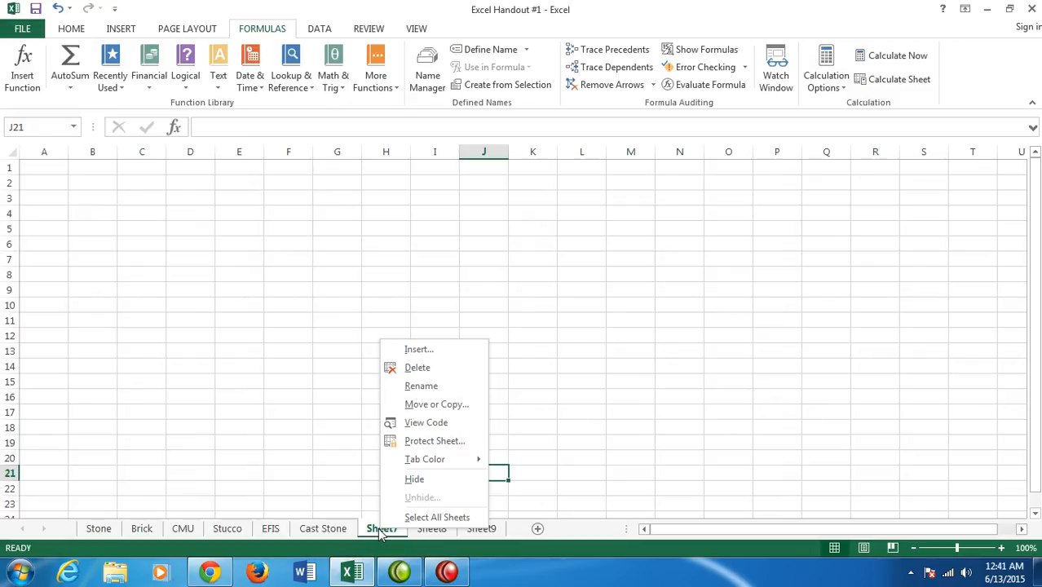
left_click(425, 367)
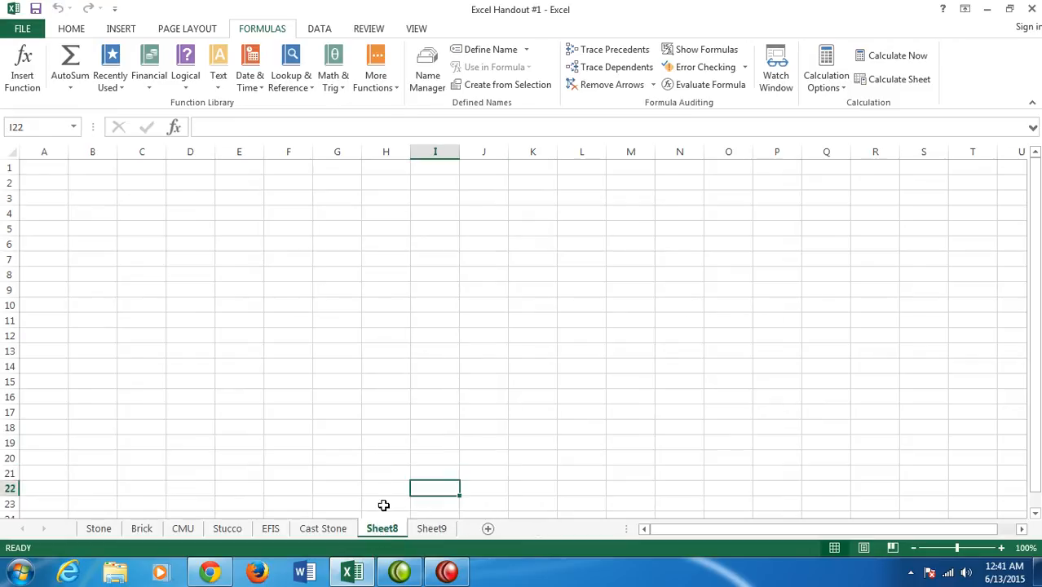
right_click(382, 530)
left_click(410, 371)
right_click(381, 529)
left_click(418, 370)
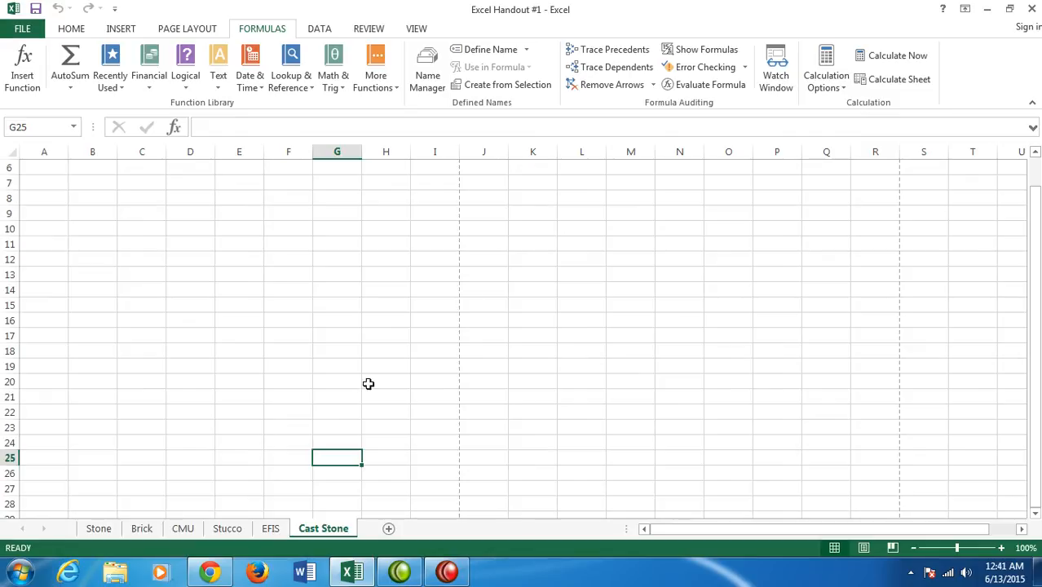
- Select all cells of the Stone worksheet and copy them
left_click(102, 529)
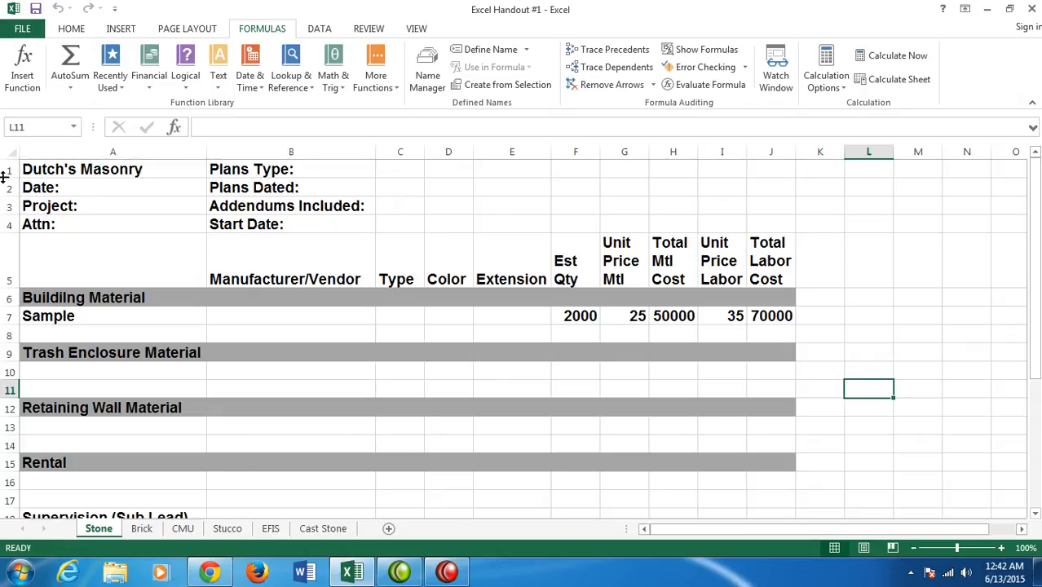
left_click(11, 151)
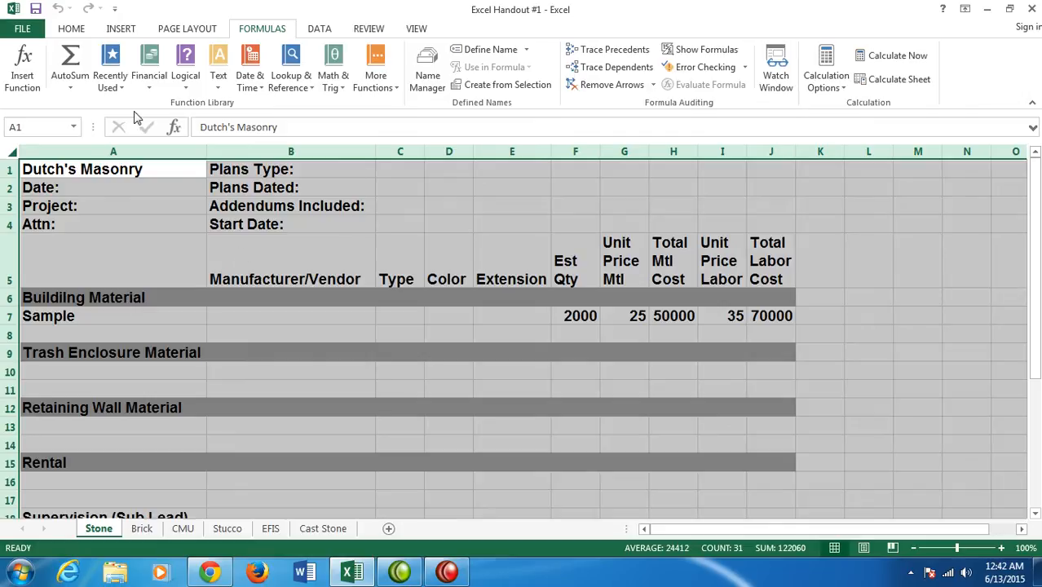
left_click(71, 28)
left_click(60, 67)
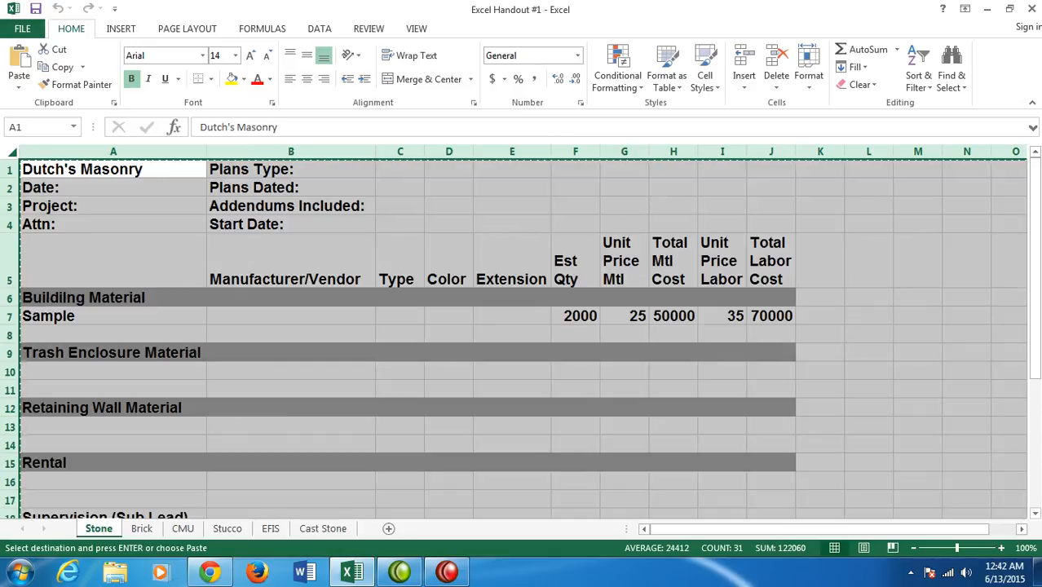
- Group all sheets from Stone through Cast Stone and fill the Stone template across the worksheets with the All option
left_click(141, 529, "ctrl")
left_click(182, 528, "ctrl")
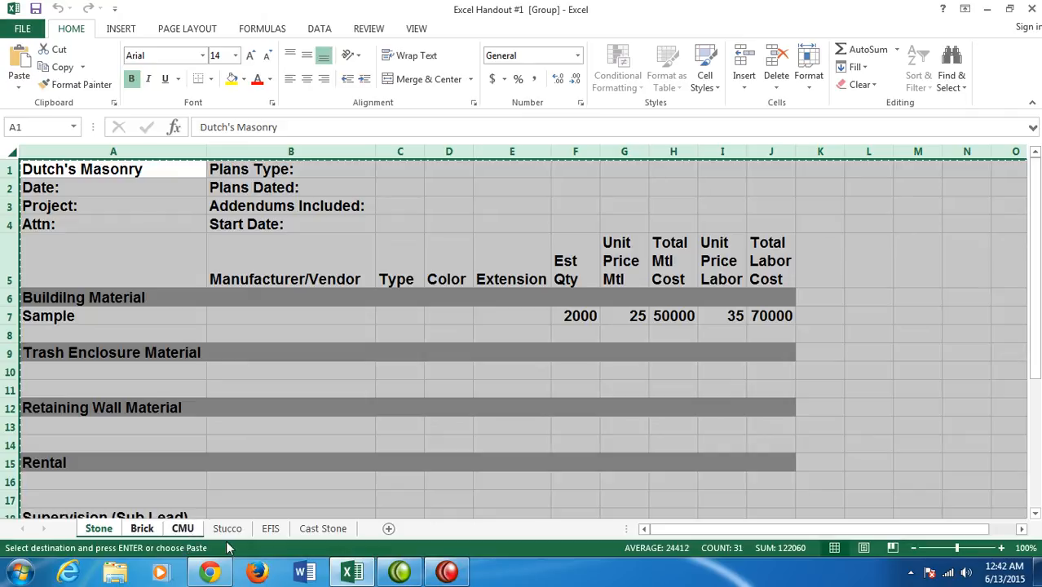
left_click(270, 528, "ctrl")
left_click(317, 529, "ctrl")
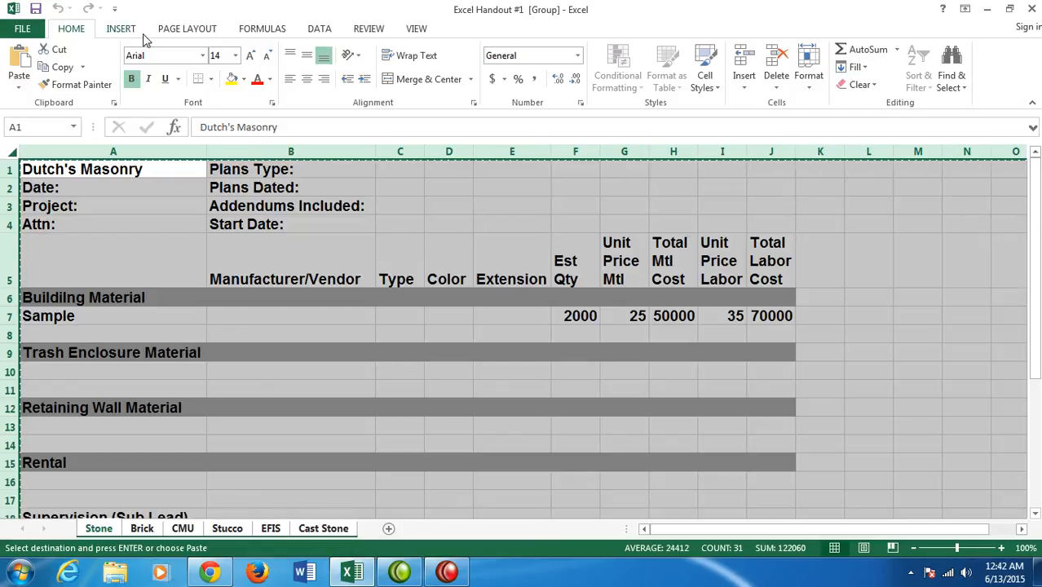
left_click(864, 69)
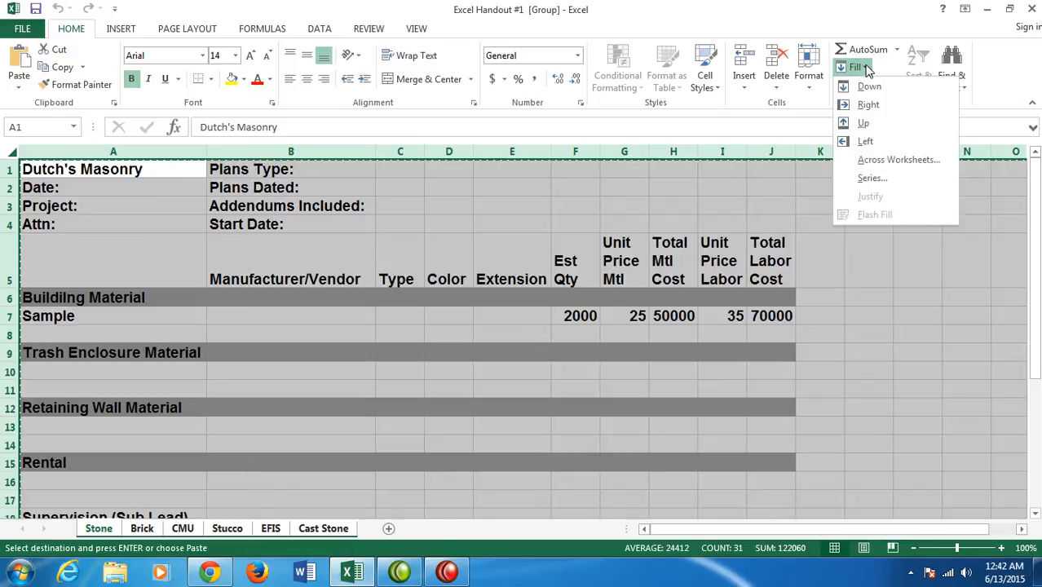
left_click(887, 161)
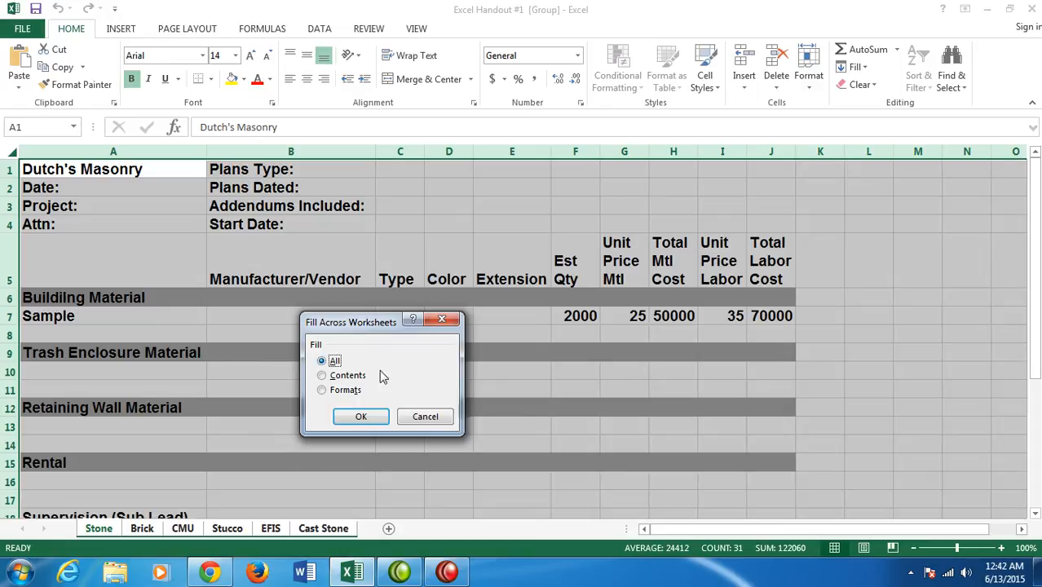
left_click(360, 416)
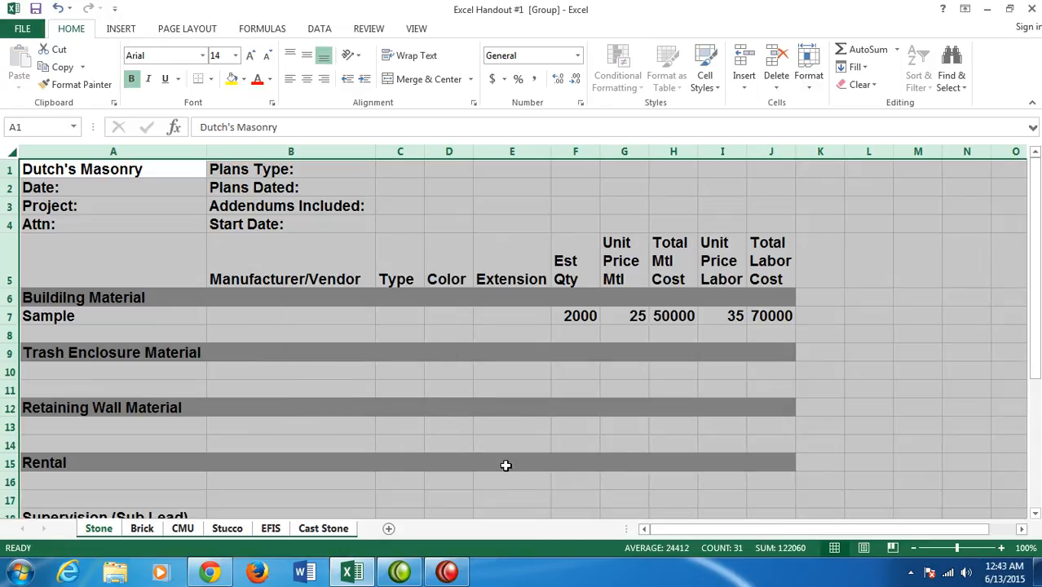
- Look through the Brick, CMU, Stucco, EFIS and Cast Stone sheets to check the filled template, ending on Stone
left_click(146, 530)
left_click(186, 533)
left_click(237, 535)
left_click(262, 535)
left_click(304, 533)
left_click(263, 534)
left_click(140, 530)
left_click(101, 532)
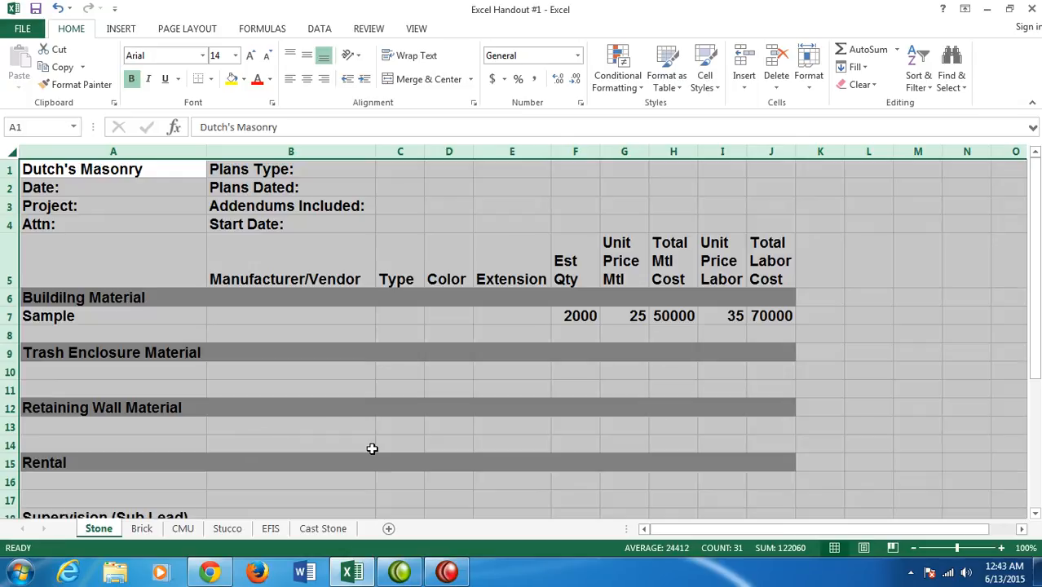
- Replace the Trash Enclosure Material heading in cell A9 of the Brick sheet with "Misc. Brick from Courtyards:"
left_click(142, 528)
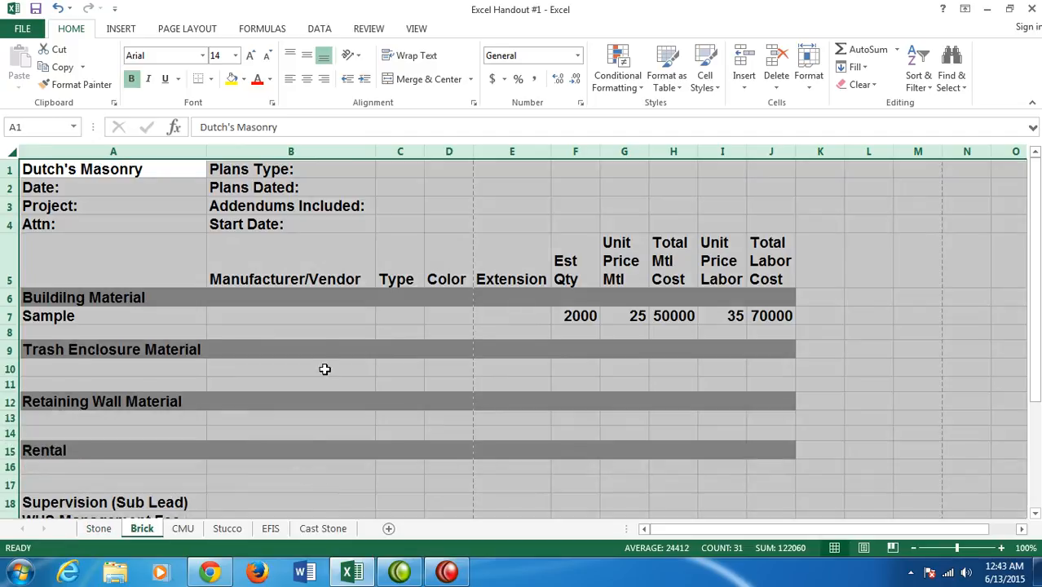
left_click(70, 349)
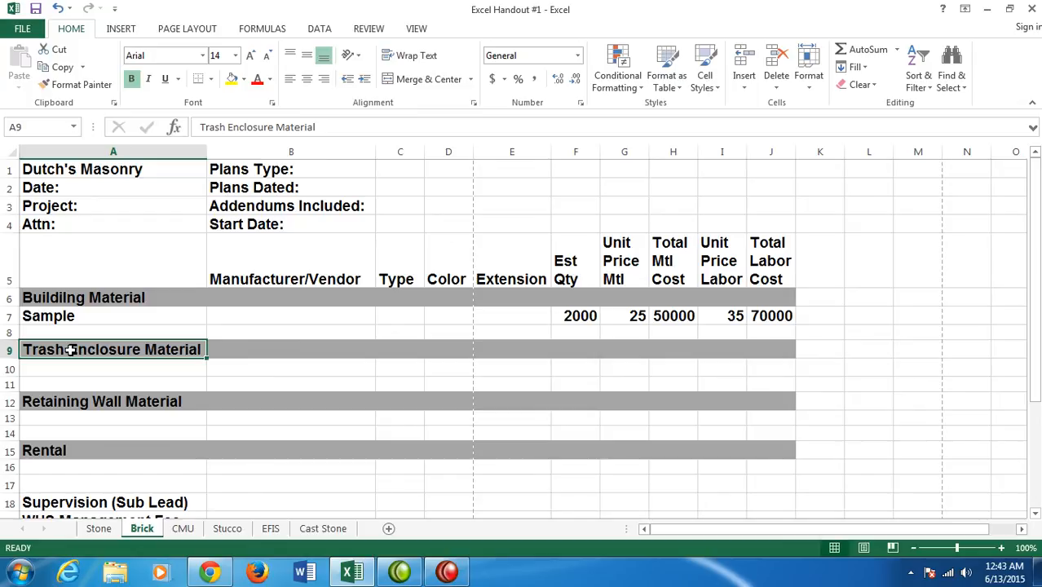
type("Misc. Bric")
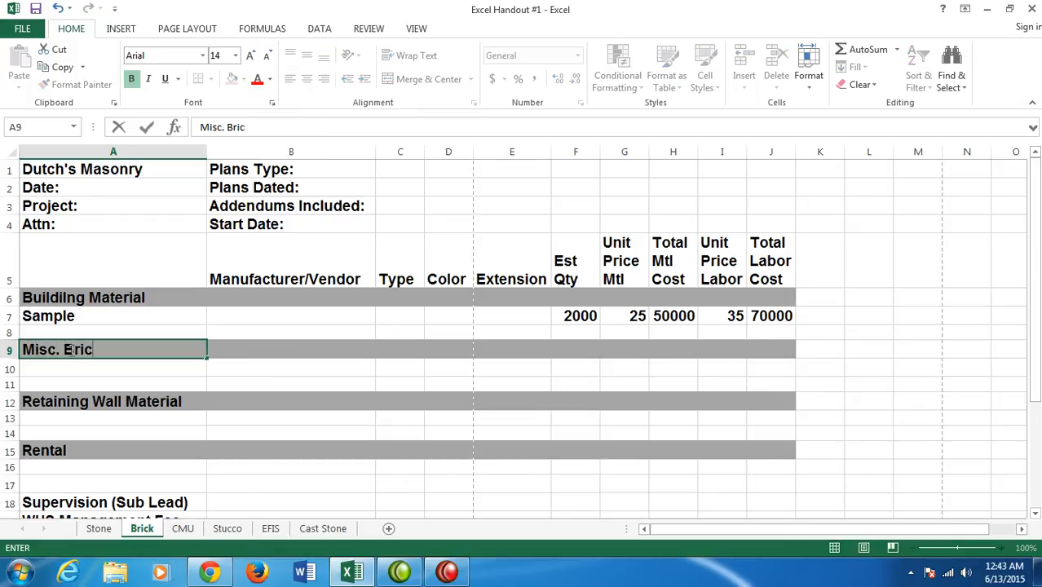
type("k from Courtyards:")
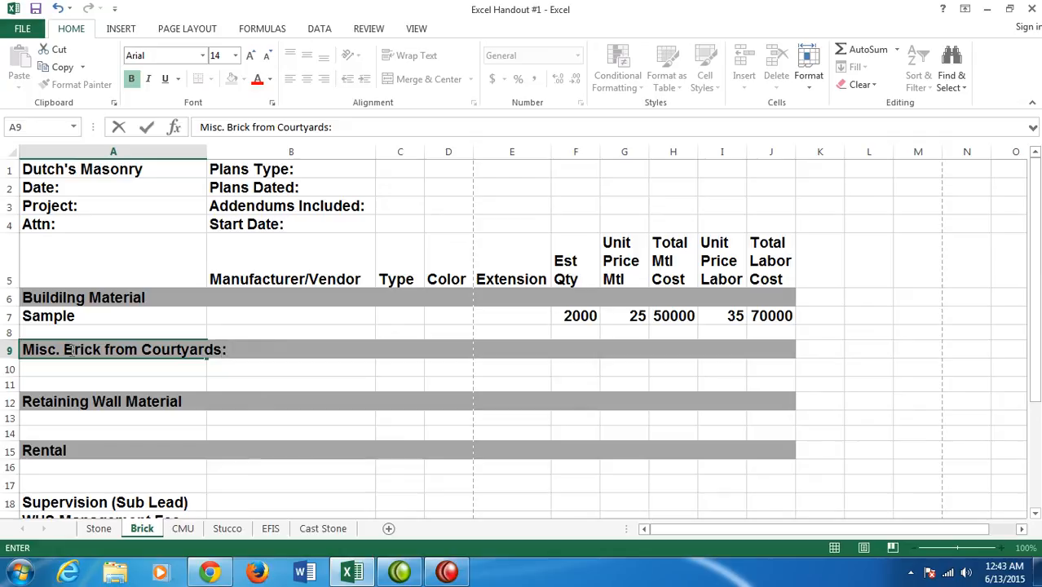
- Replace the Trash Enclosure Material heading in cell A9 of the CMU sheet with "Exterior Veneer: 15' height from ground."
left_click(182, 528)
left_click(74, 292)
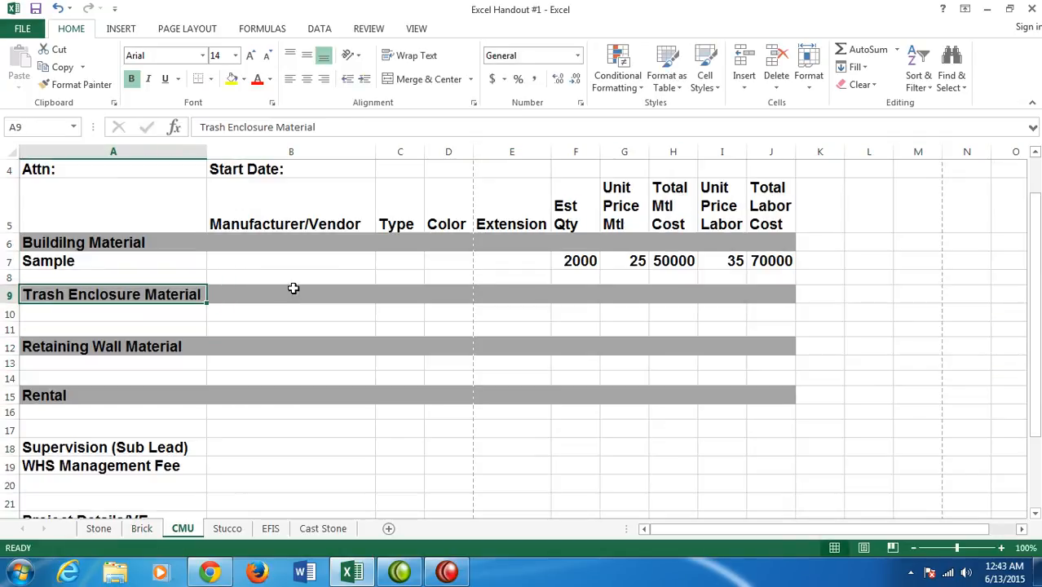
type("Exteri")
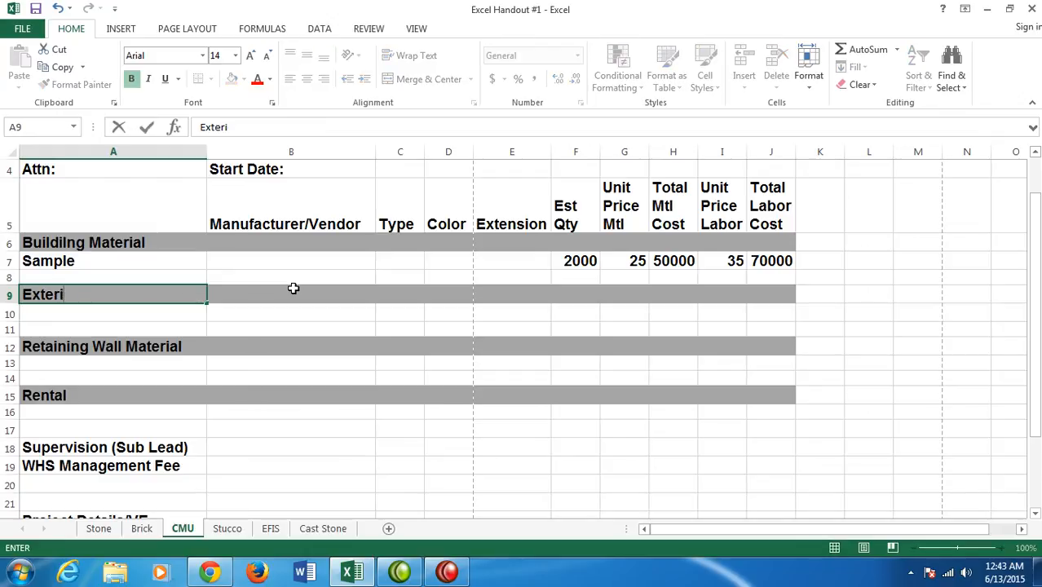
type("or Veneer: ")
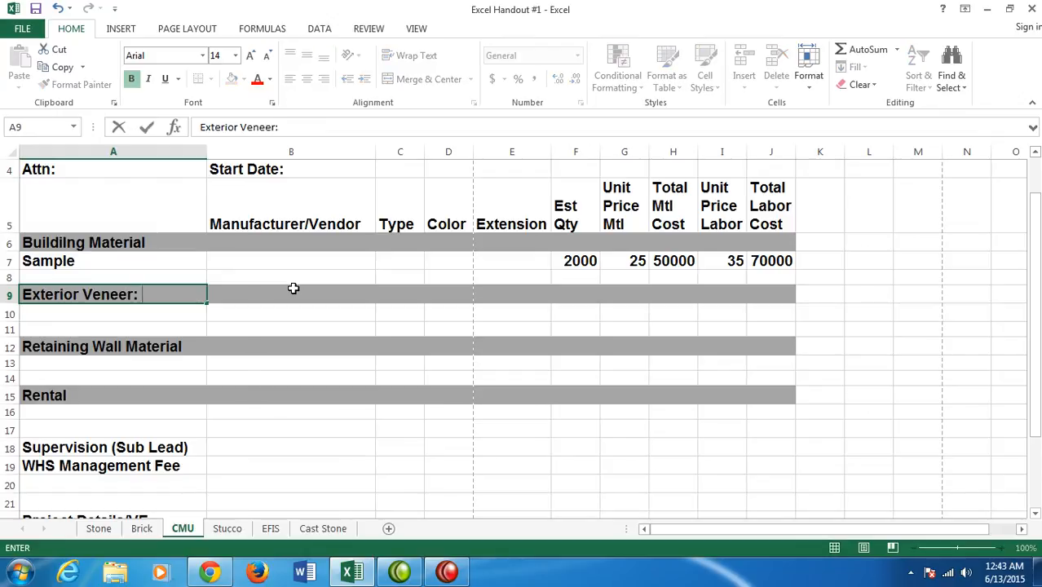
type("15' height from ground.")
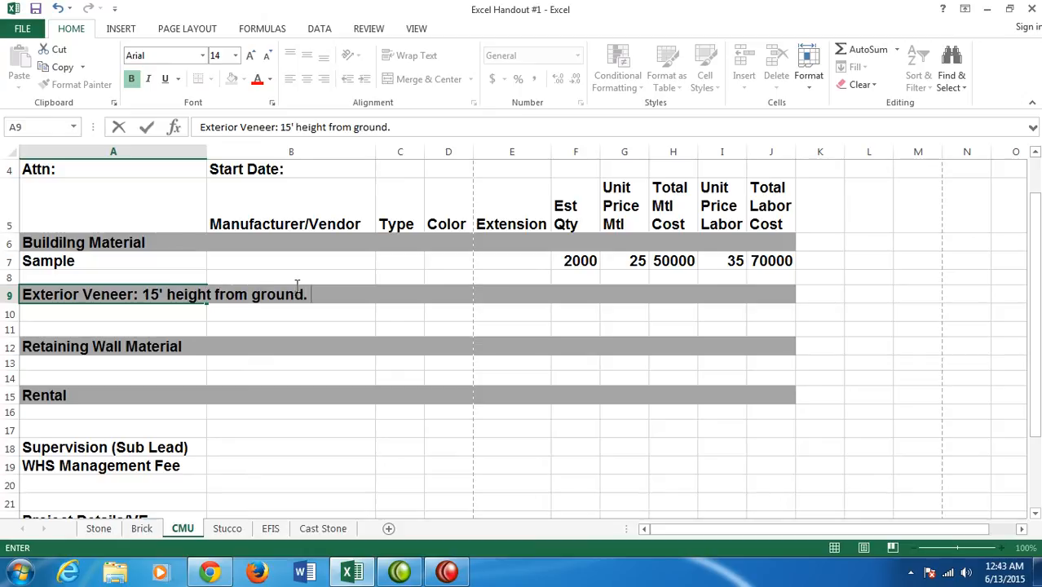
- Replace the Trash Enclosure Material heading in cell A9 of the Stucco sheet with "Upper Eyebrows/EPS"
left_click(227, 528)
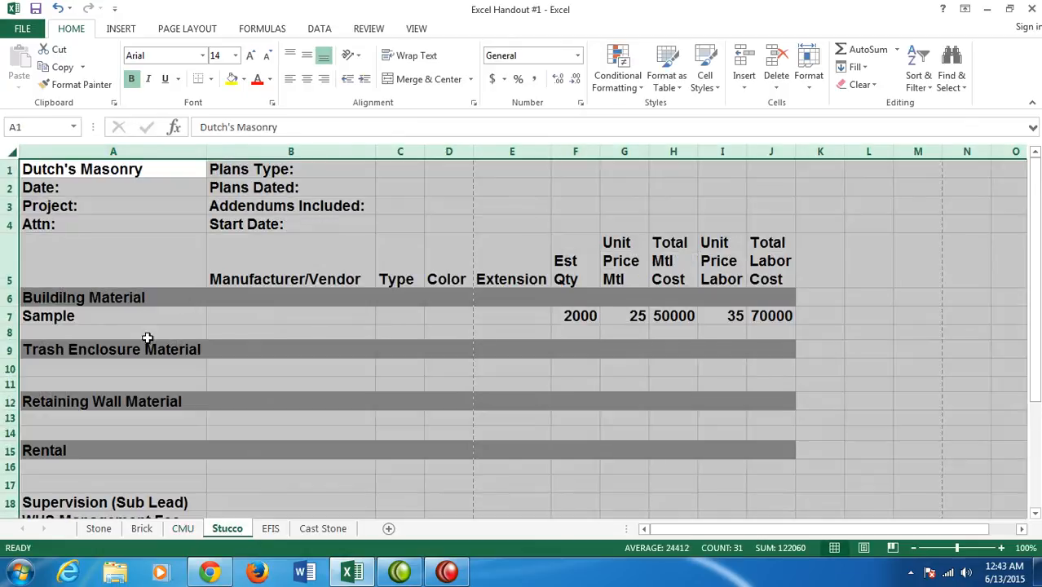
left_click(108, 350)
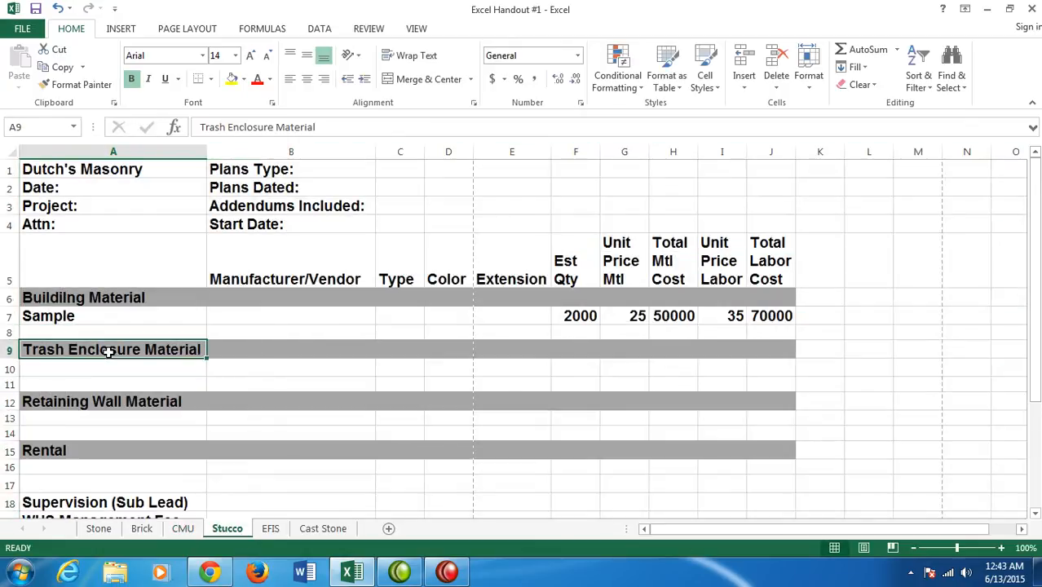
type("Upper")
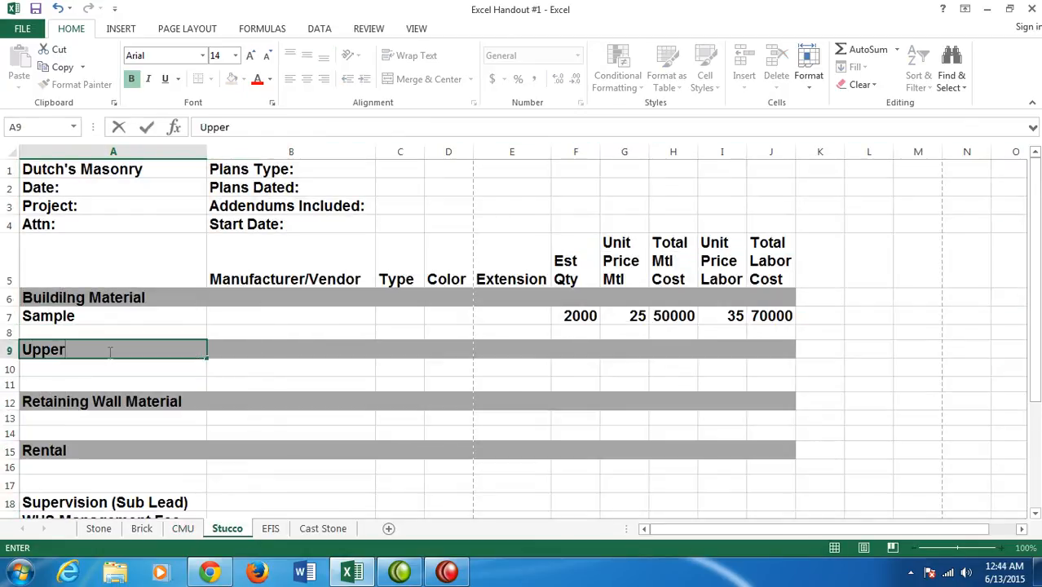
type(" Eyebrows")
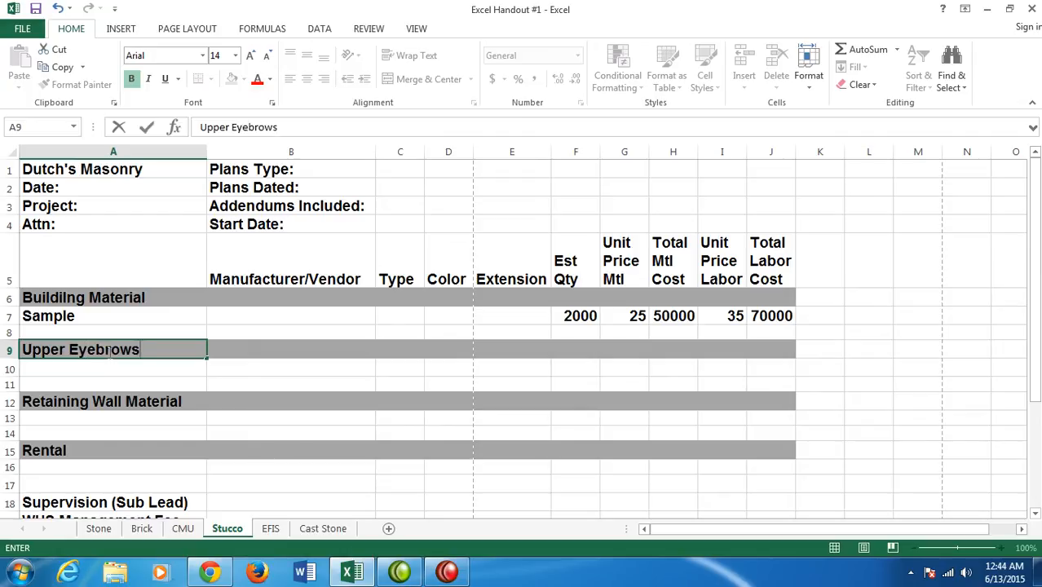
type("/EPS")
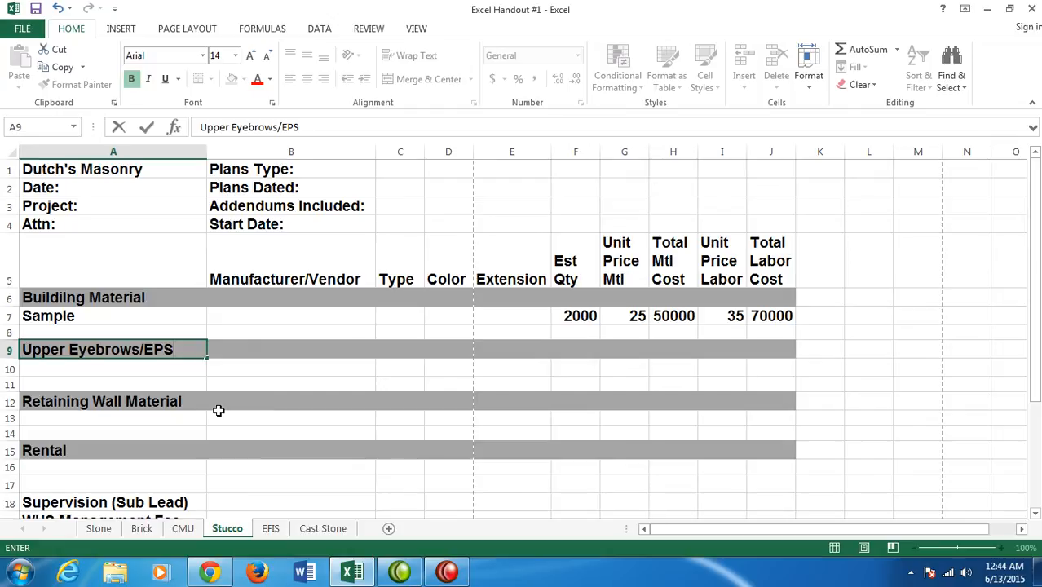
- Replace the Retaining Wall Material heading in cell A12 of the Stucco sheet with "DAFS at Garage CIP/CMU-3" EPS w/mesh base & finish"
left_click(63, 407)
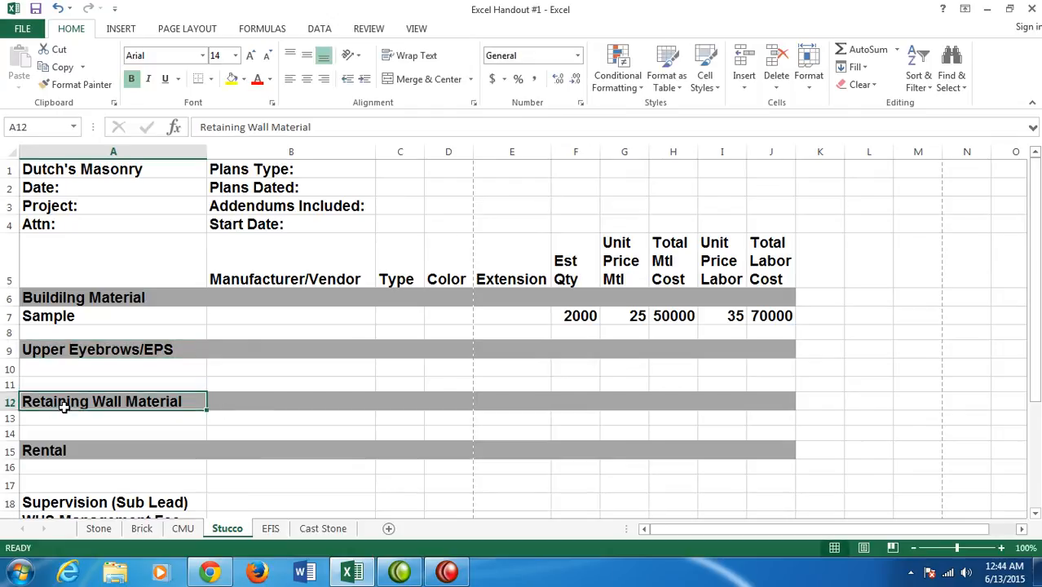
type("DAFS at")
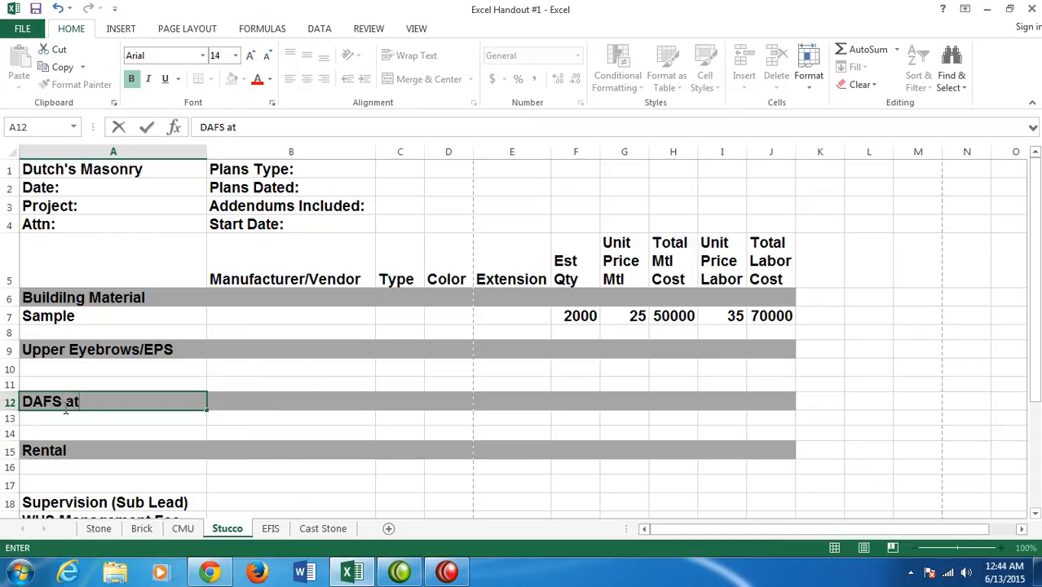
type(" Garage C")
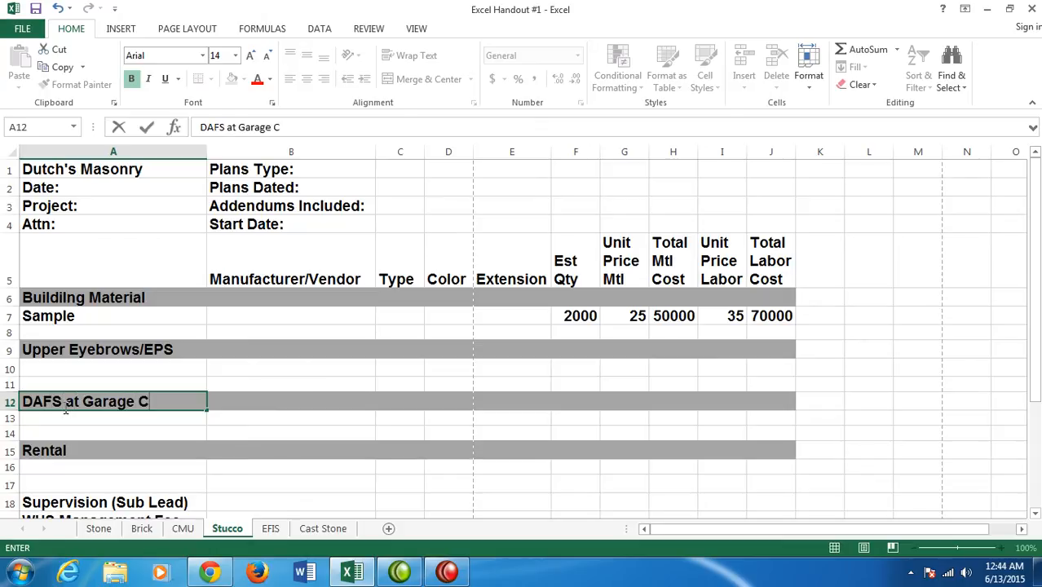
type("IP/CM")
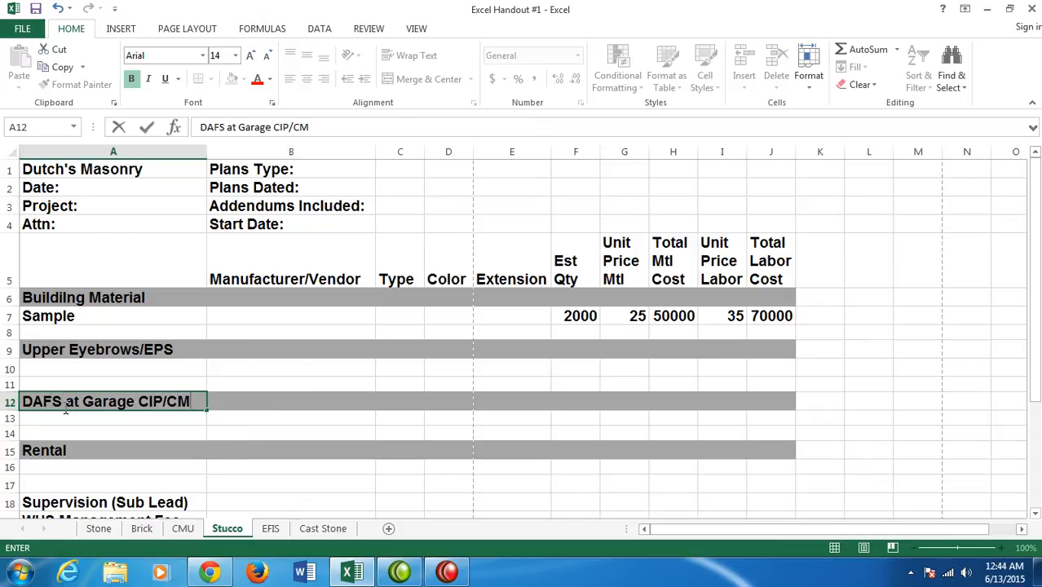
type("U-3\" EP")
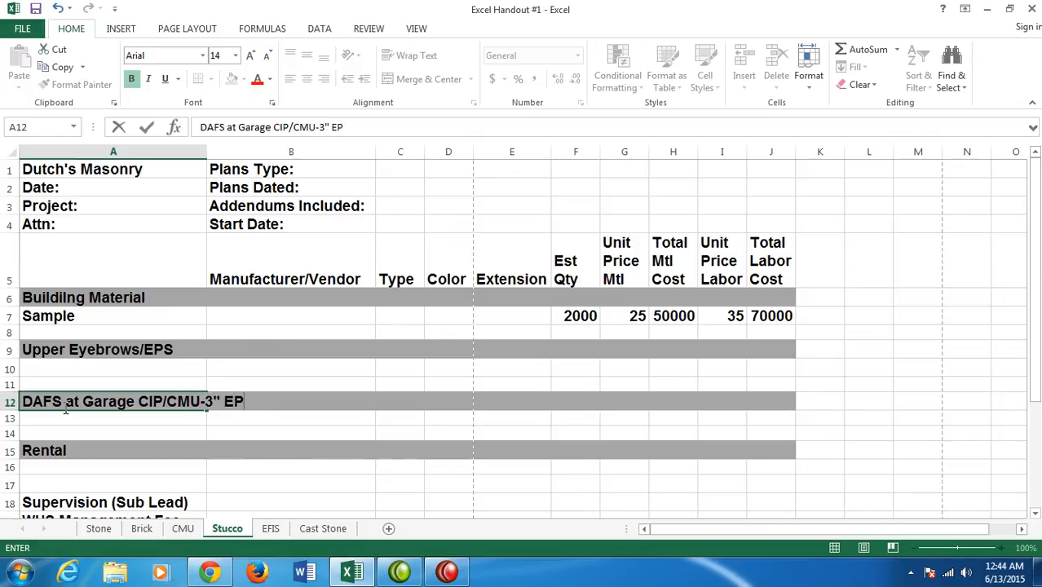
type("S w/mesh")
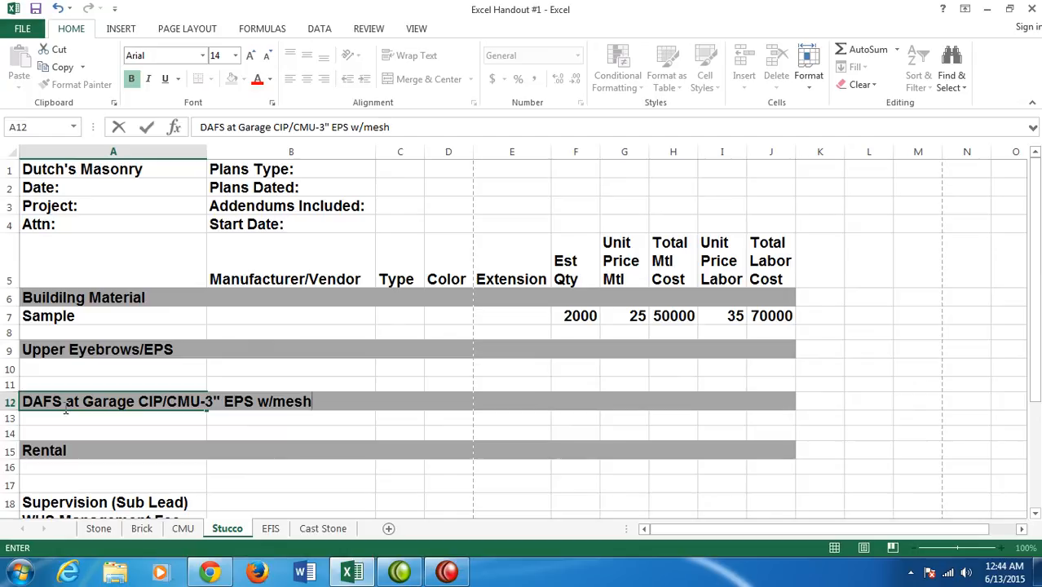
type(" base & finish")
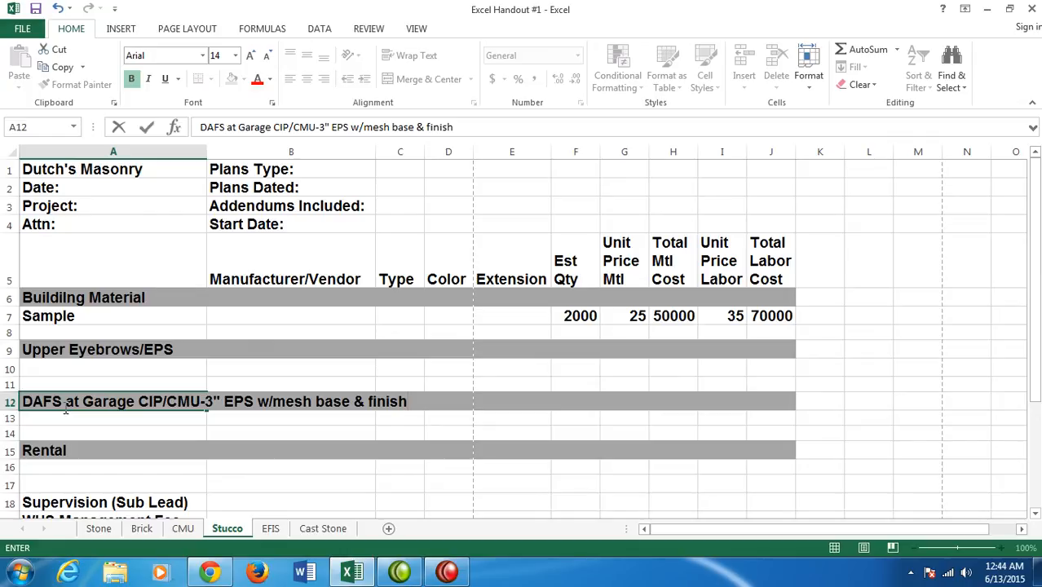
- Replace the Building Material heading in cell A6 of the Cast Stone sheet with "Exterior Veneer"
left_click(351, 531)
left_click(350, 531)
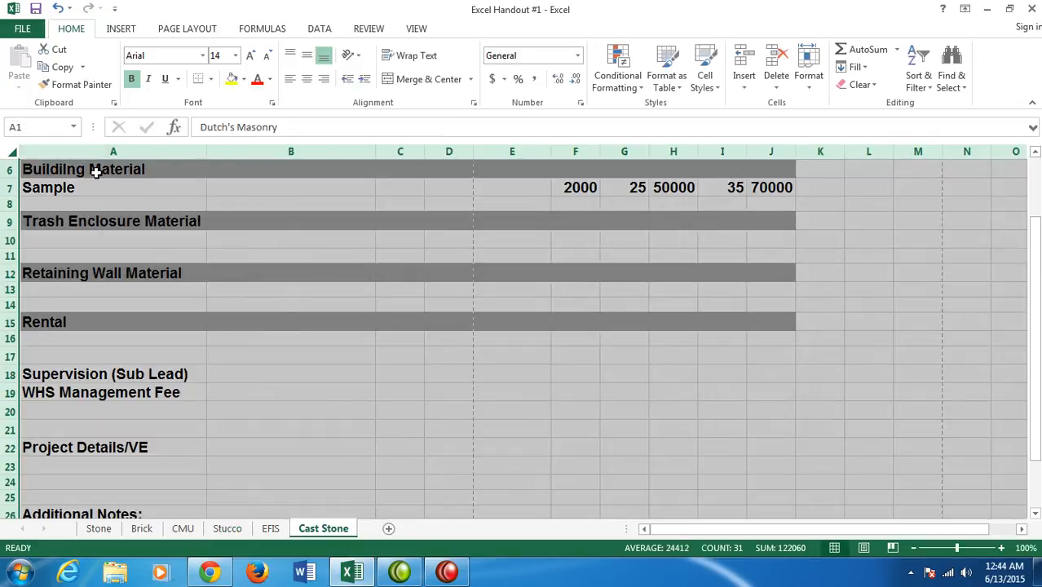
left_click(140, 169)
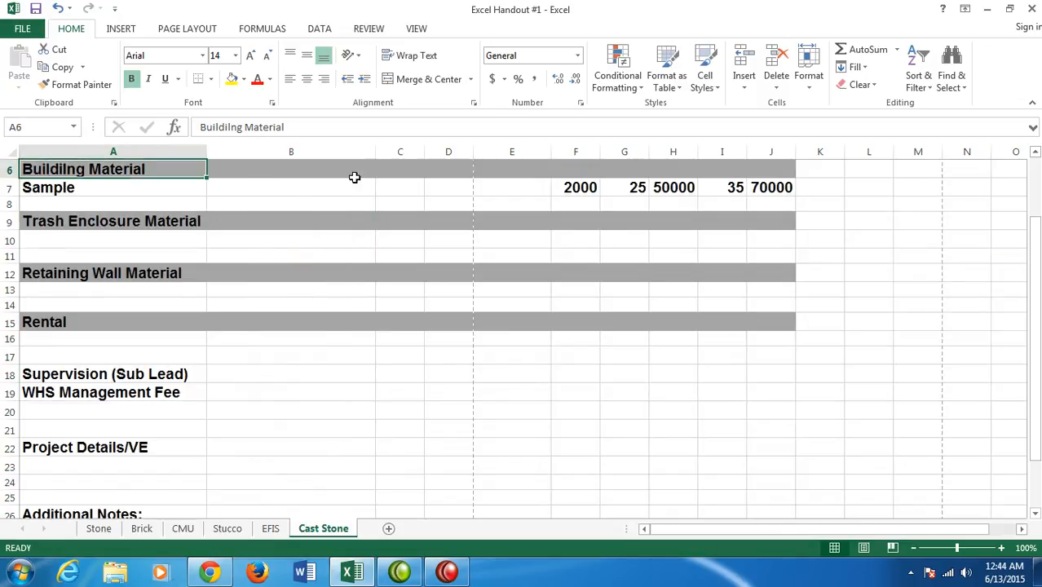
type("E")
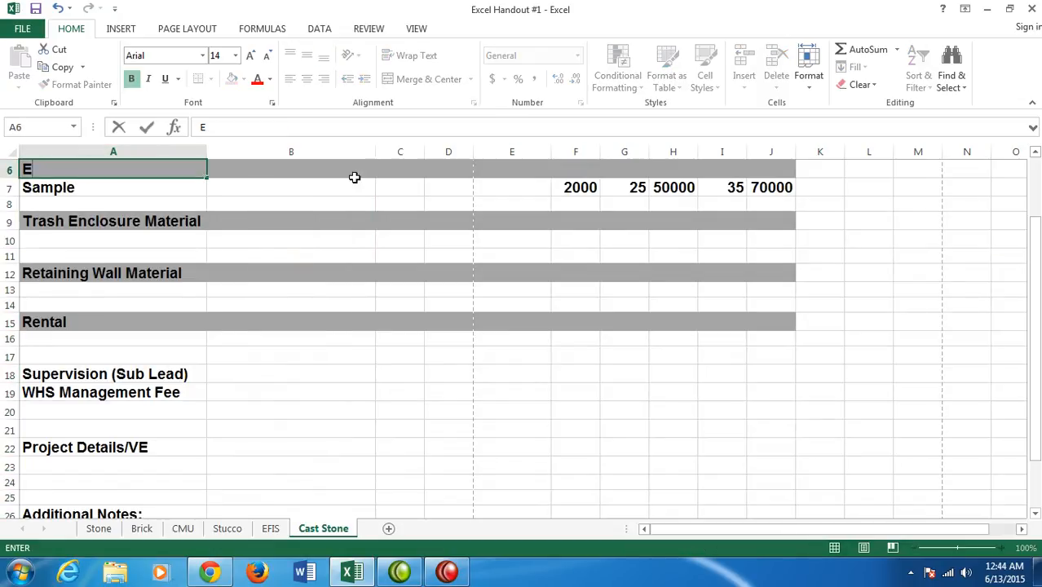
type("xterior Veneer")
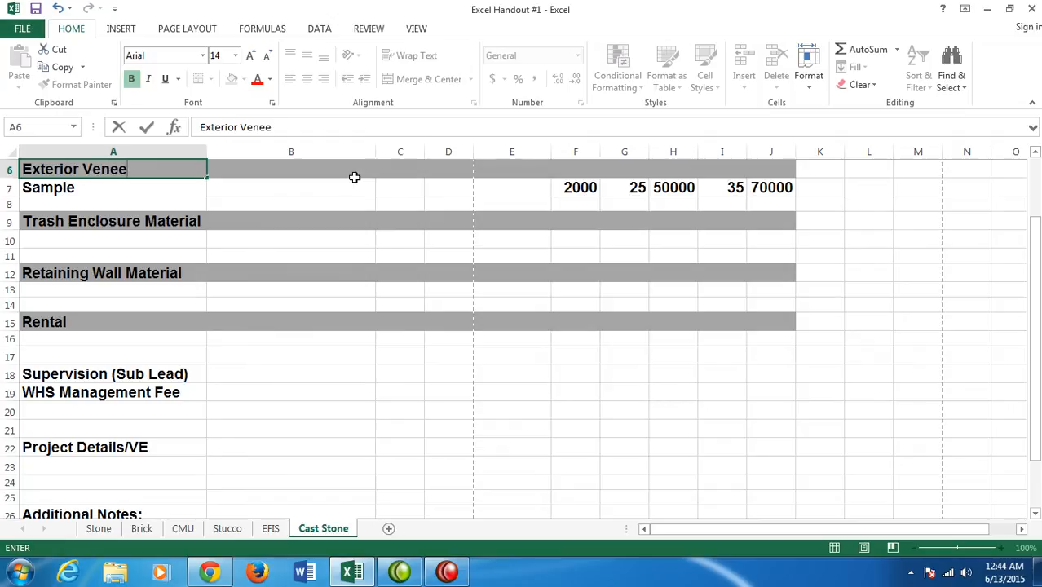
- Replace the Trash Enclosure Material heading in cell A9 of the Cast Stone sheet with "Courtyards"
left_click(162, 221)
type("C")
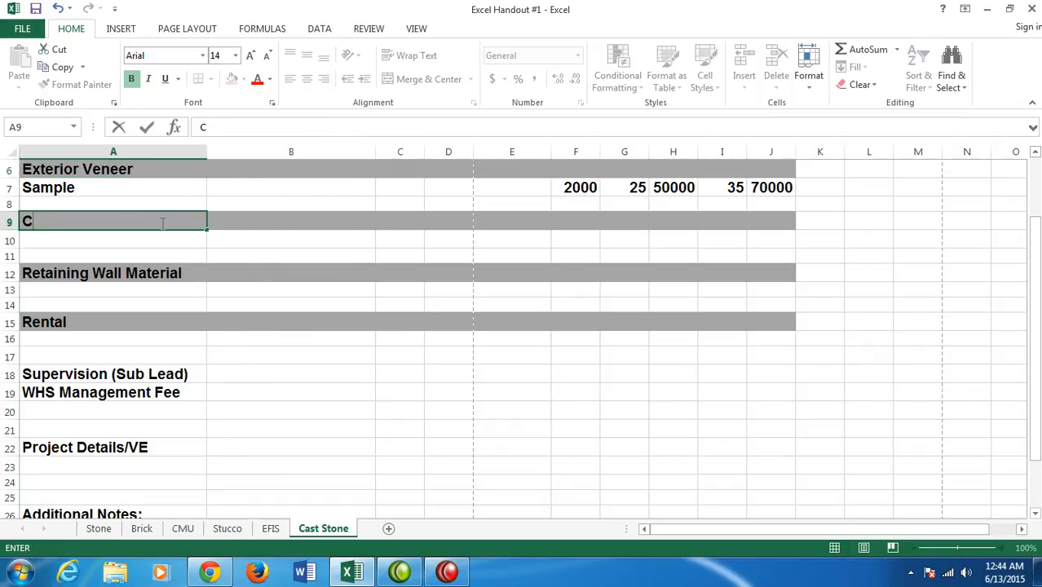
type("ourtyards")
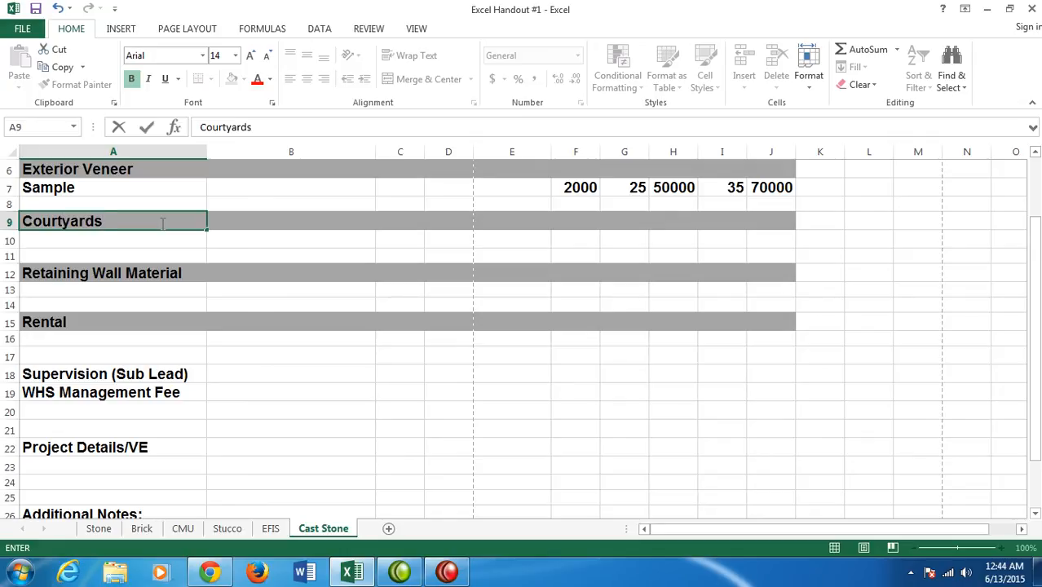
- Clear all contents and formatting from the Retaining Wall Material band A12:J12 on the CMU sheet and save the workbook
left_click(183, 528)
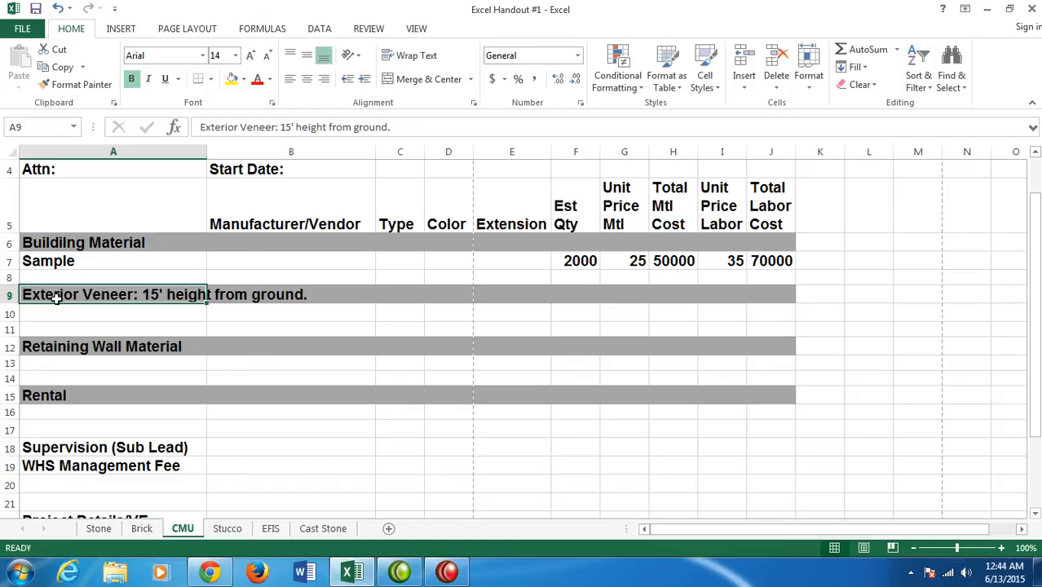
left_click(47, 347)
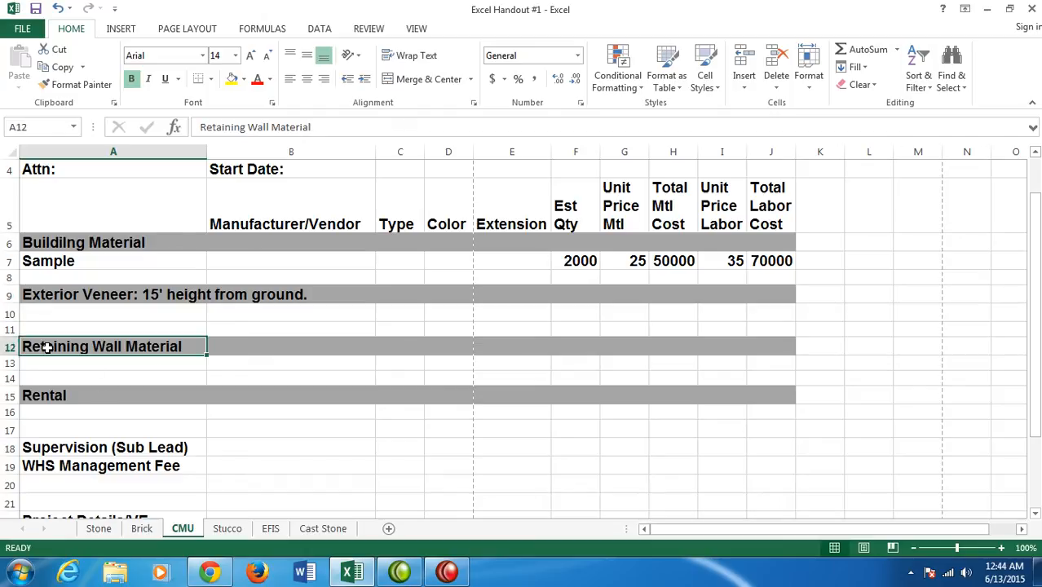
left_click_drag(47, 348, 755, 351)
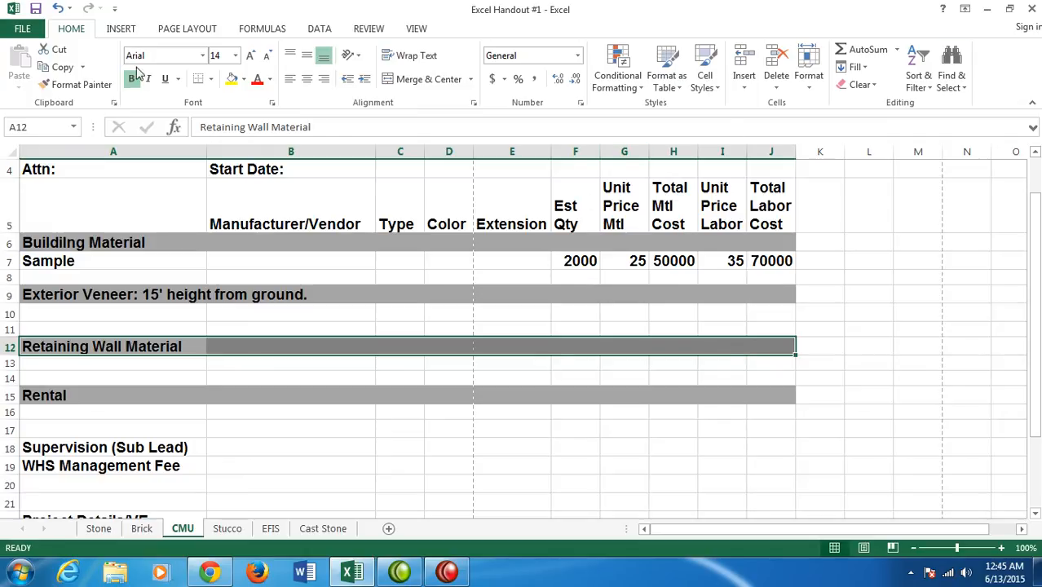
left_click(873, 86)
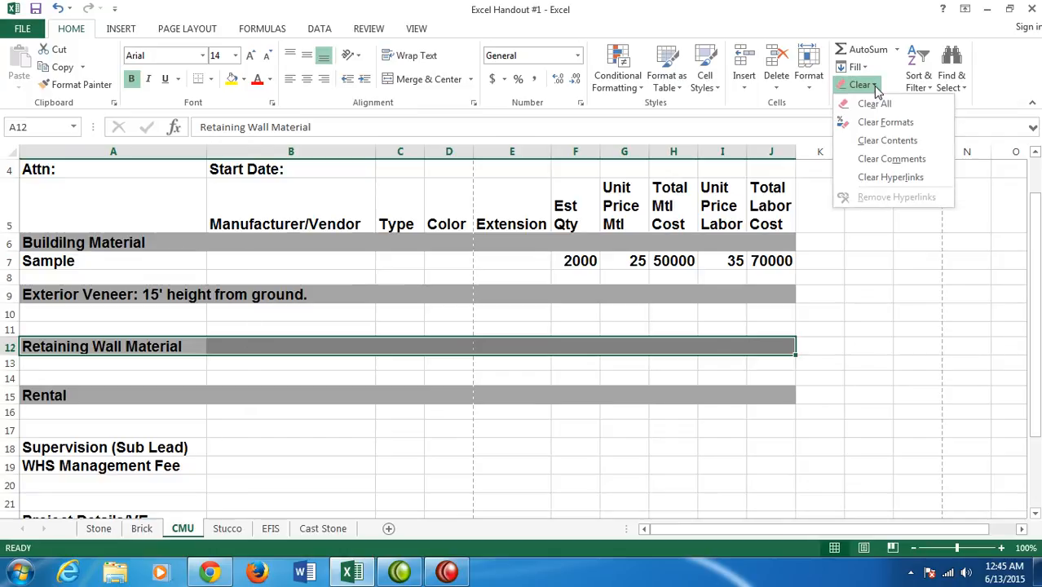
left_click(868, 104)
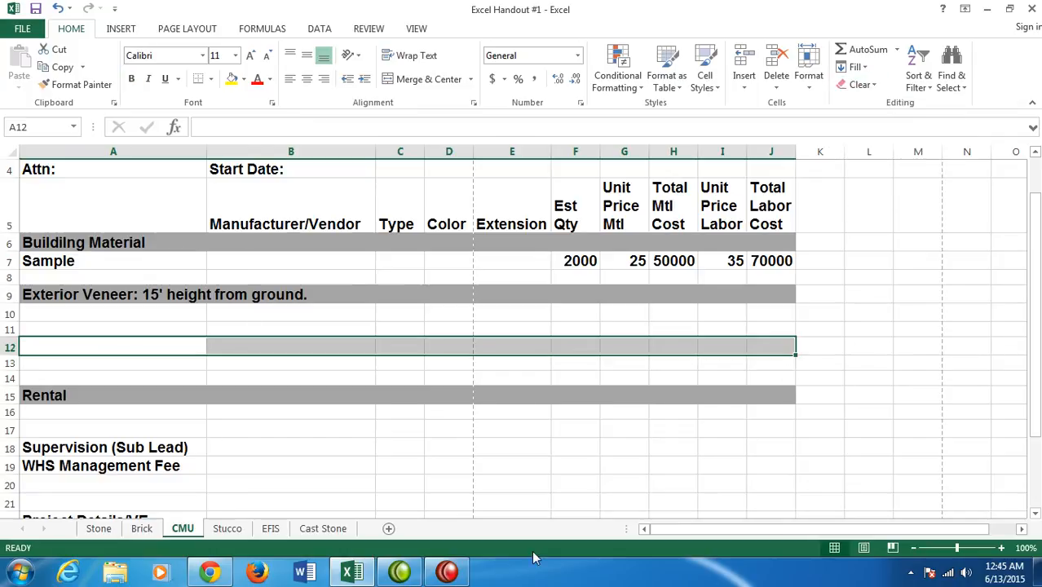
left_click(520, 469)
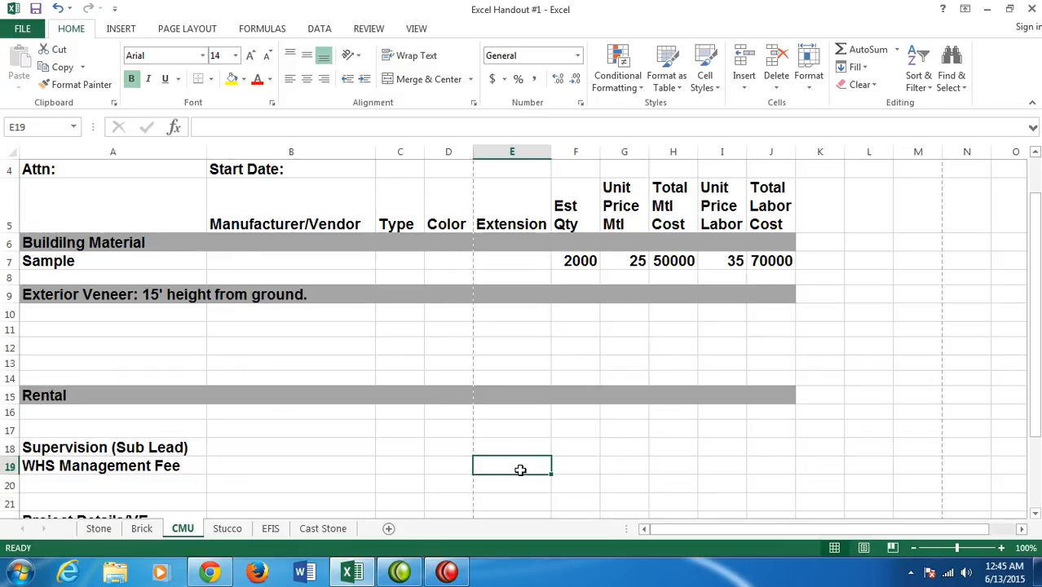
left_click(36, 10)
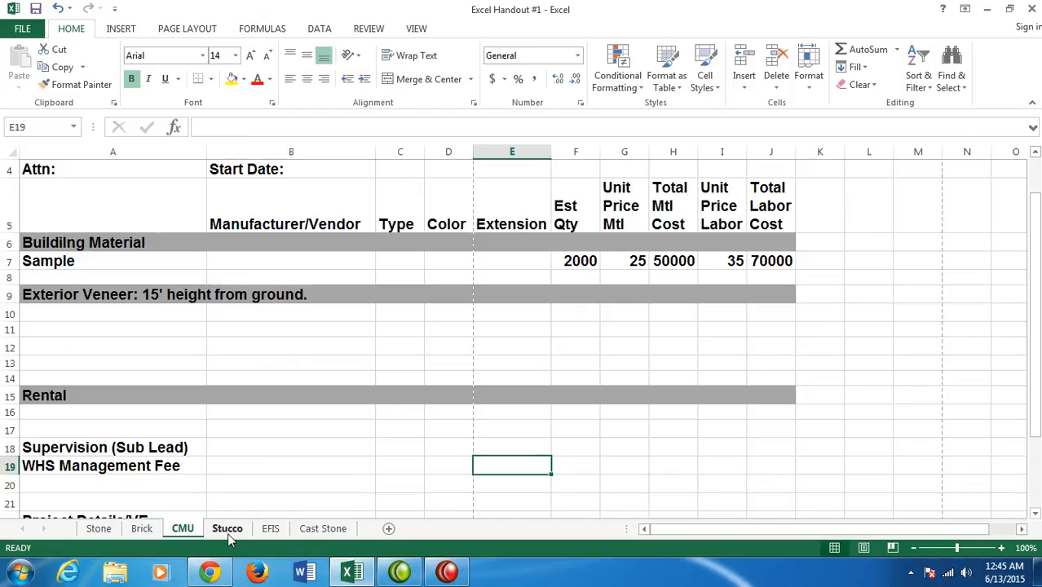
- Group all the sheets and insert four blank rows above the Supervision (Sub Lead) row
right_click(315, 531)
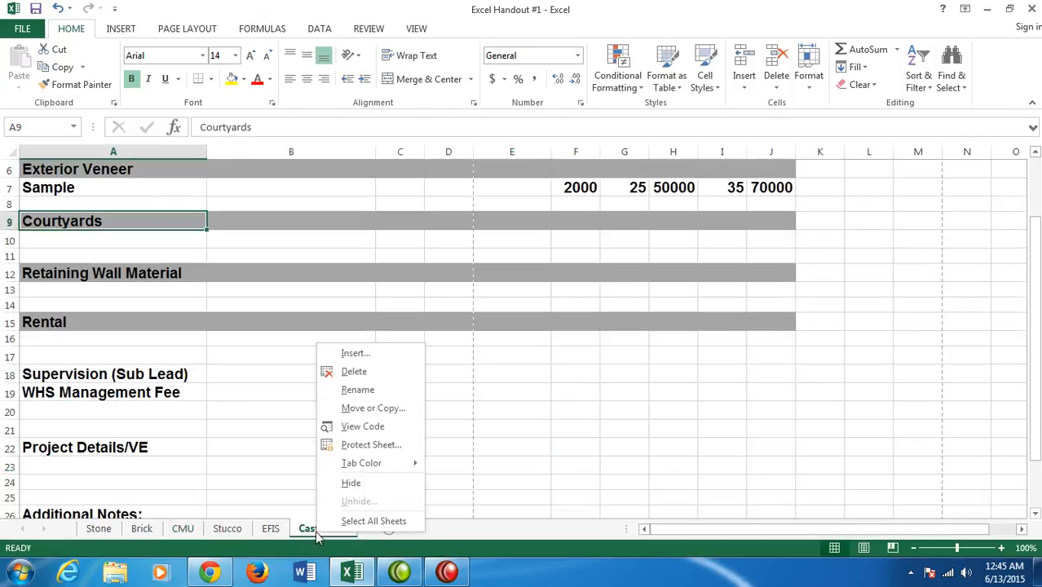
left_click(391, 523)
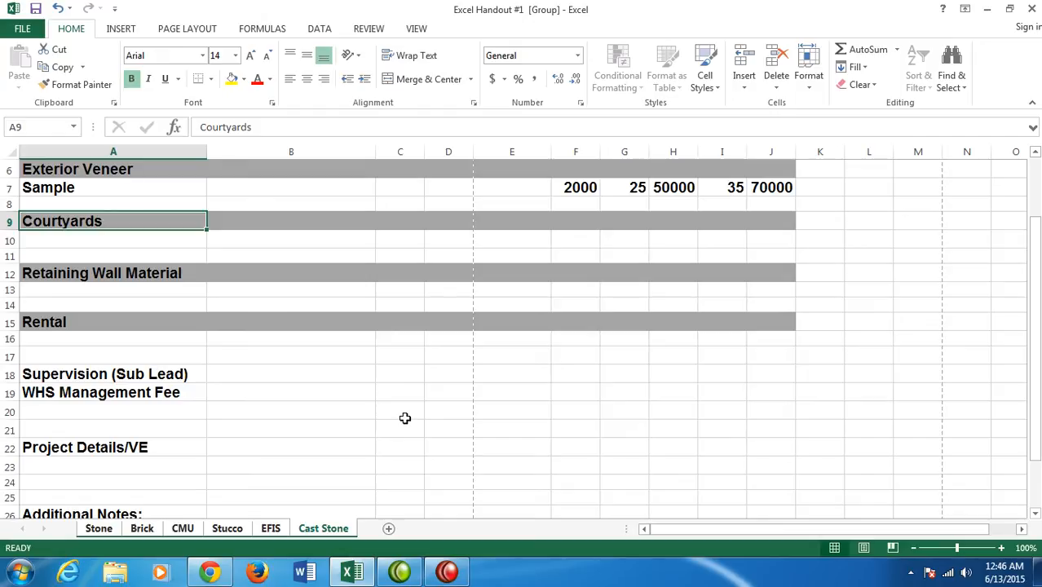
scroll(221, 396, "up", 2)
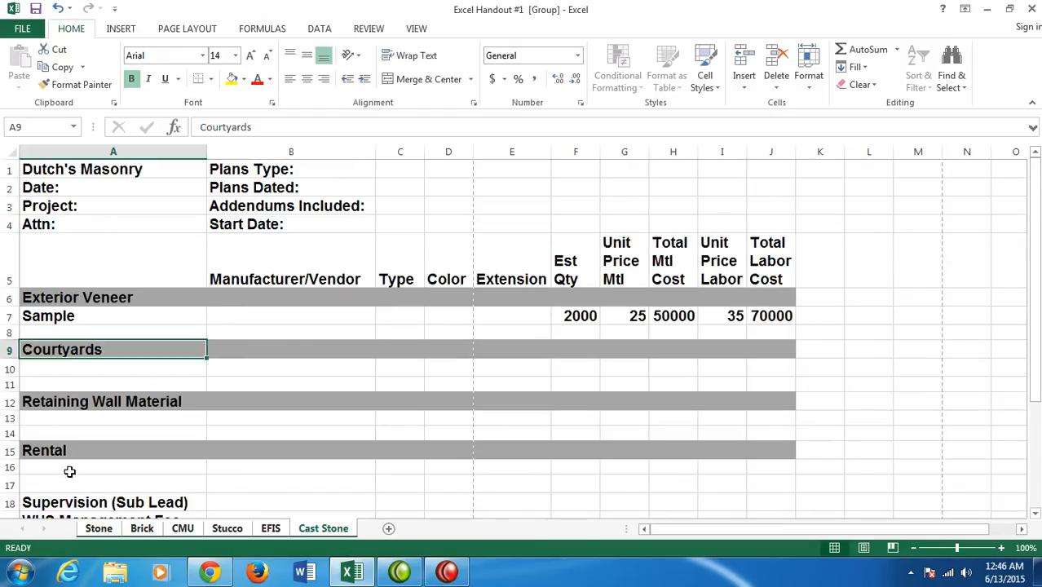
scroll(49, 456, "down", 1)
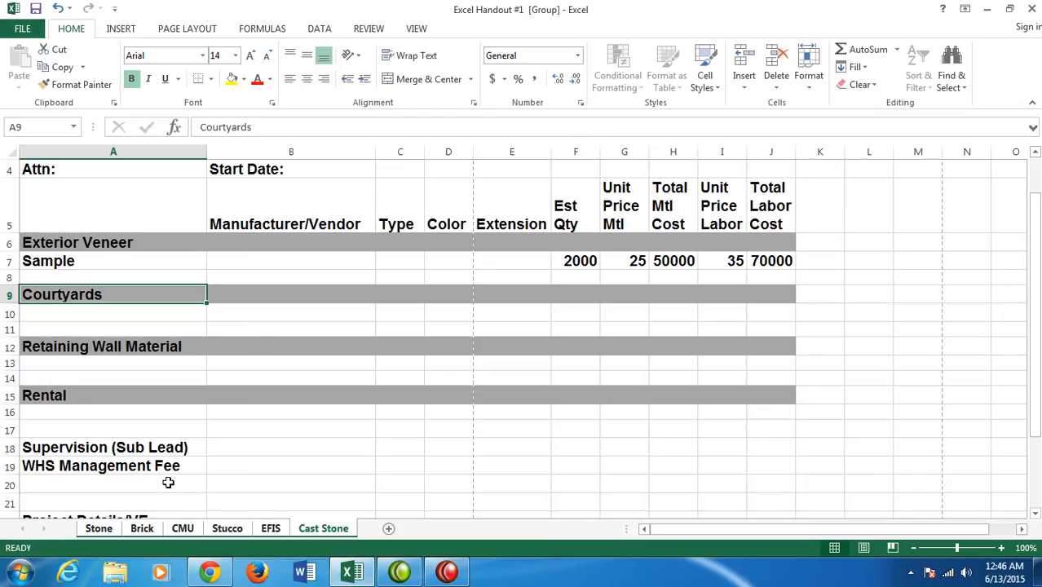
scroll(158, 483, "down", 1)
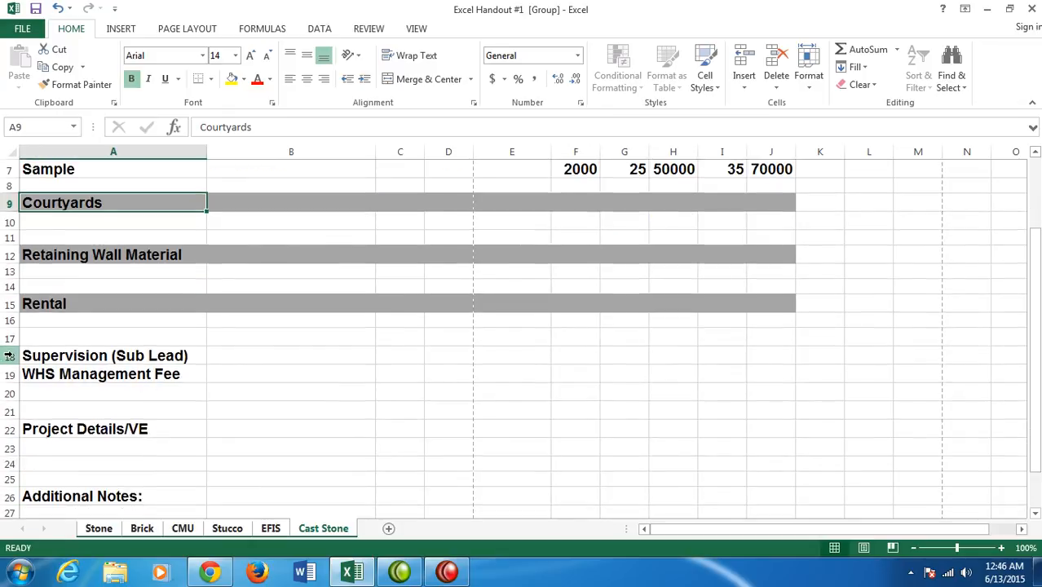
left_click_drag(9, 357, 11, 410)
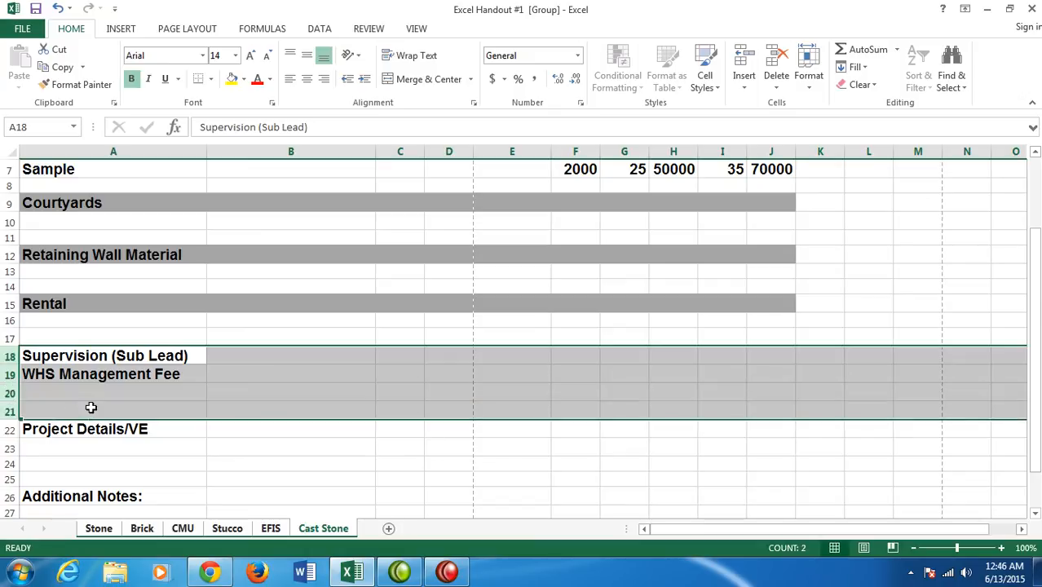
right_click(7, 374)
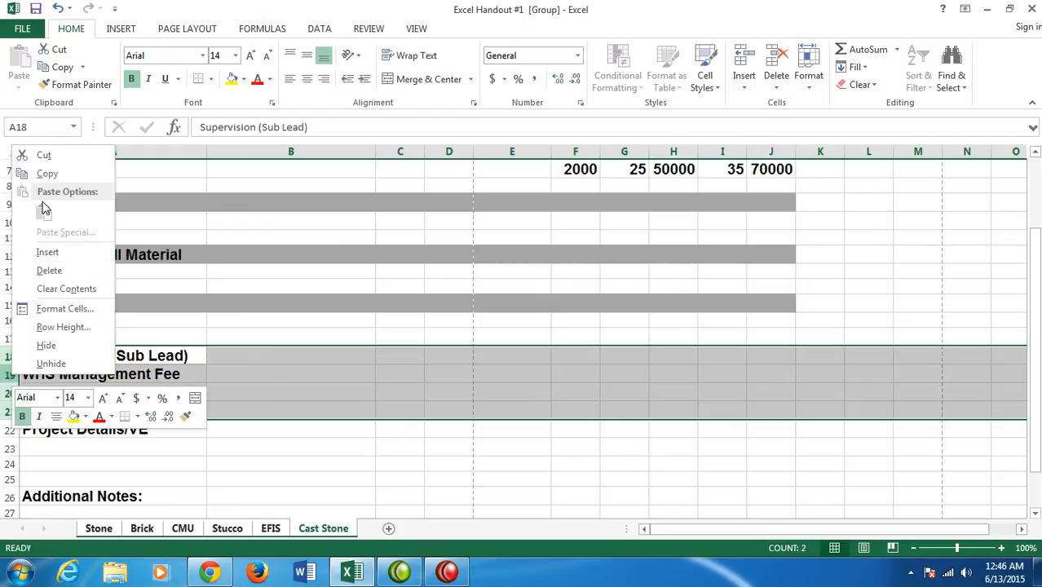
left_click(59, 253)
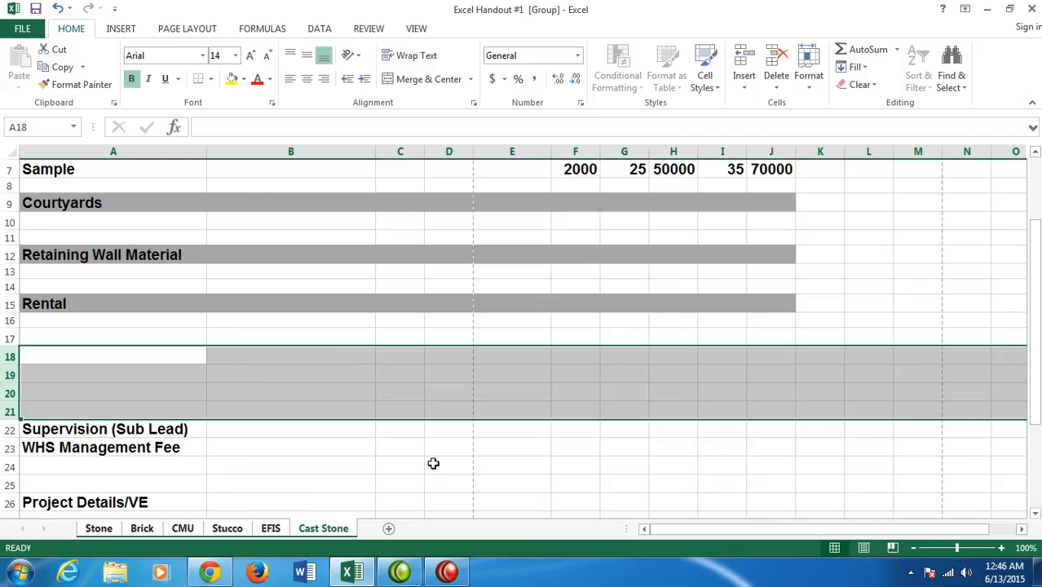
left_click(259, 450)
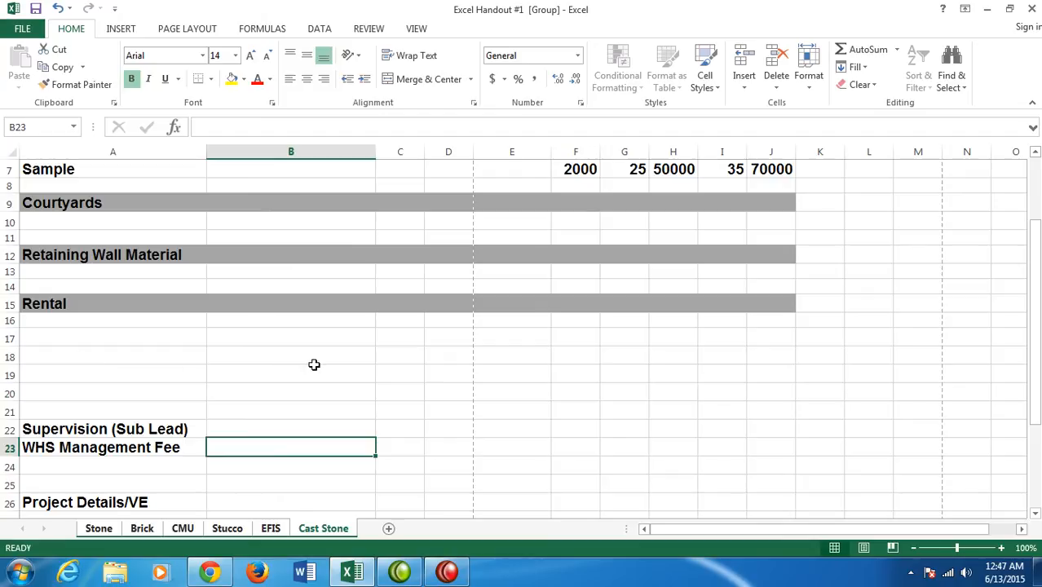
- Enter the labels Rental, Labor, Material and M&L&R Total in cells I18 to I21 of the grouped sheets
left_click(712, 354)
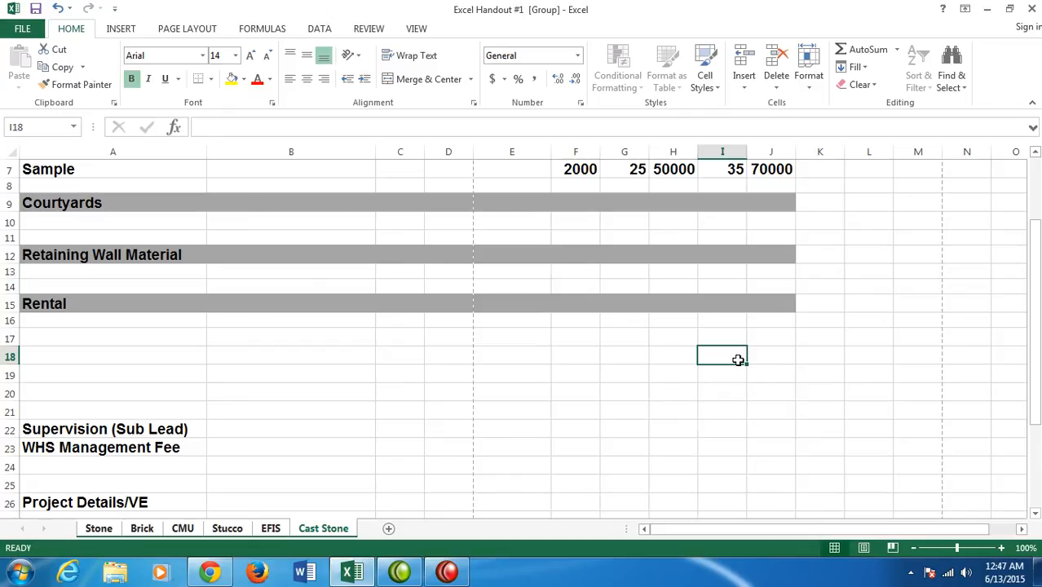
type("Rental")
key("Return")
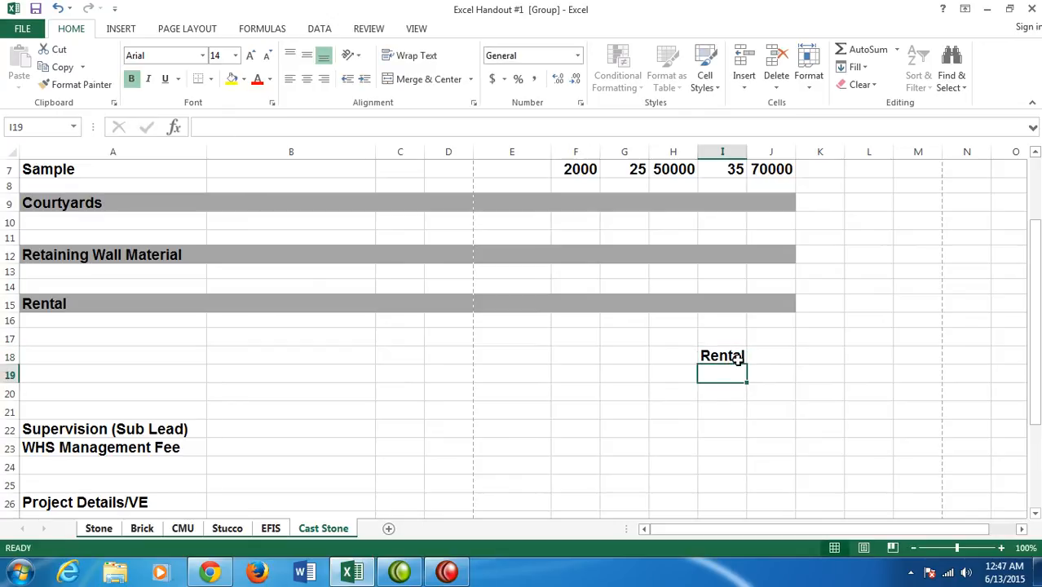
type("Labor")
key("Return")
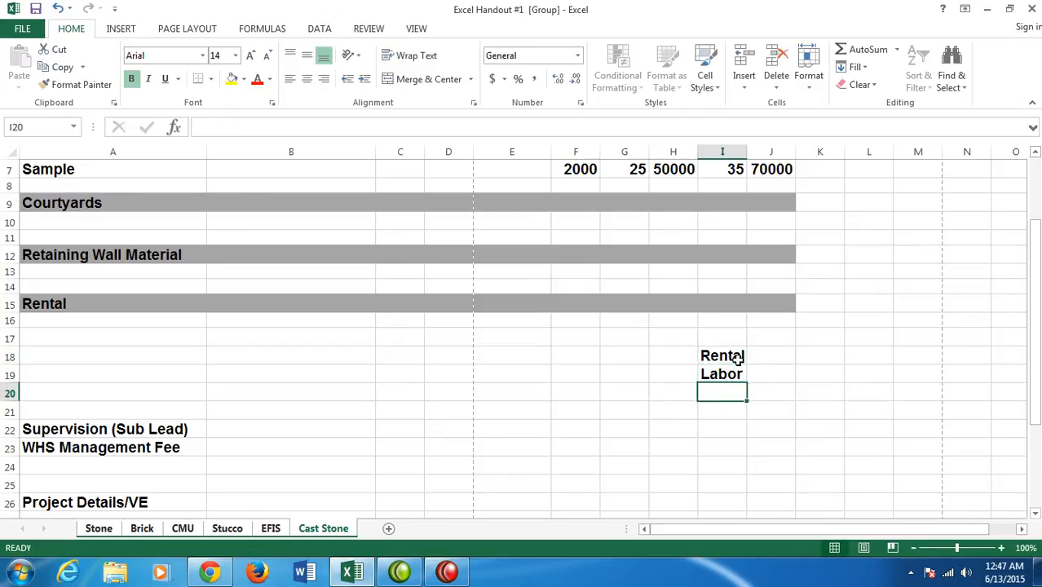
type("Material")
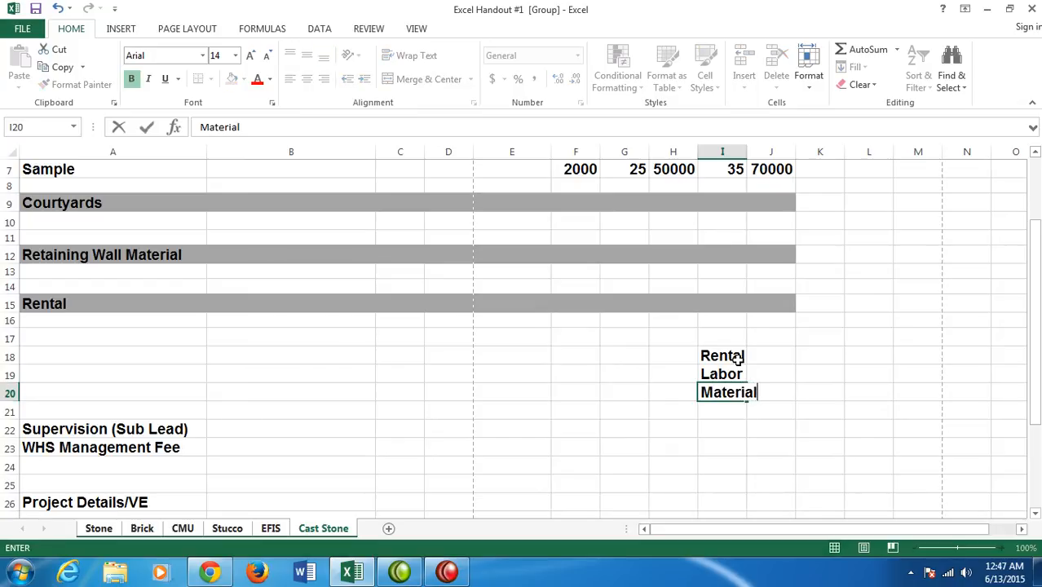
key("Return")
type("M&")
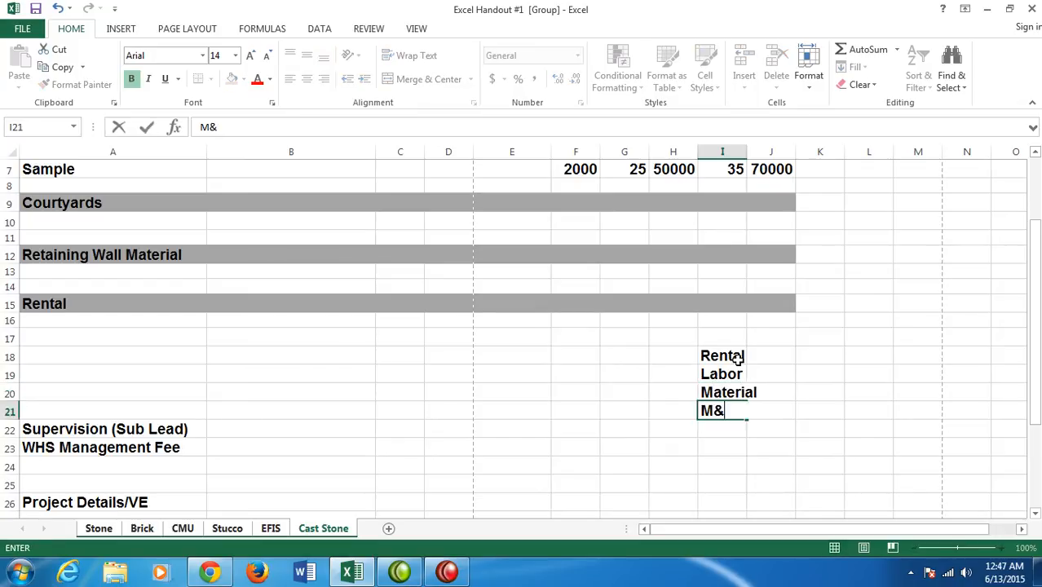
type("L&R Total")
key("Return")
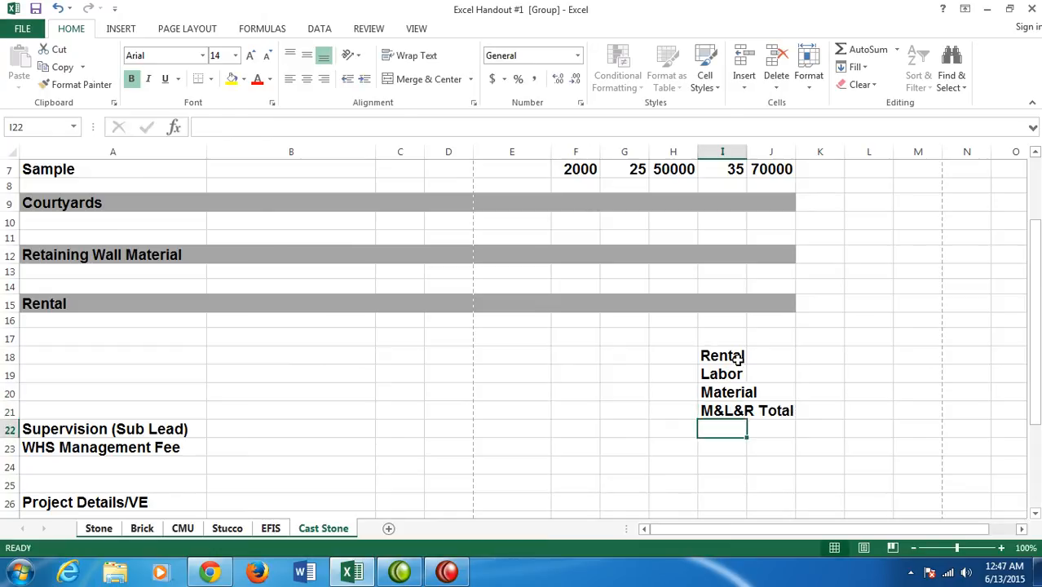
- Add the label Management in cell I24, two rows below the blank row under M&L&R Total
key("Return")
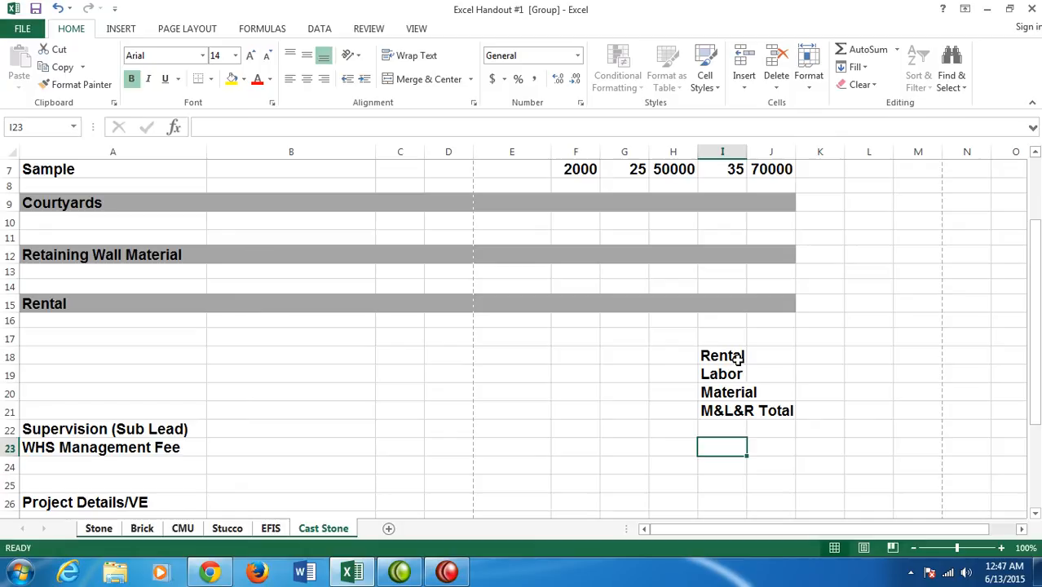
key("Return")
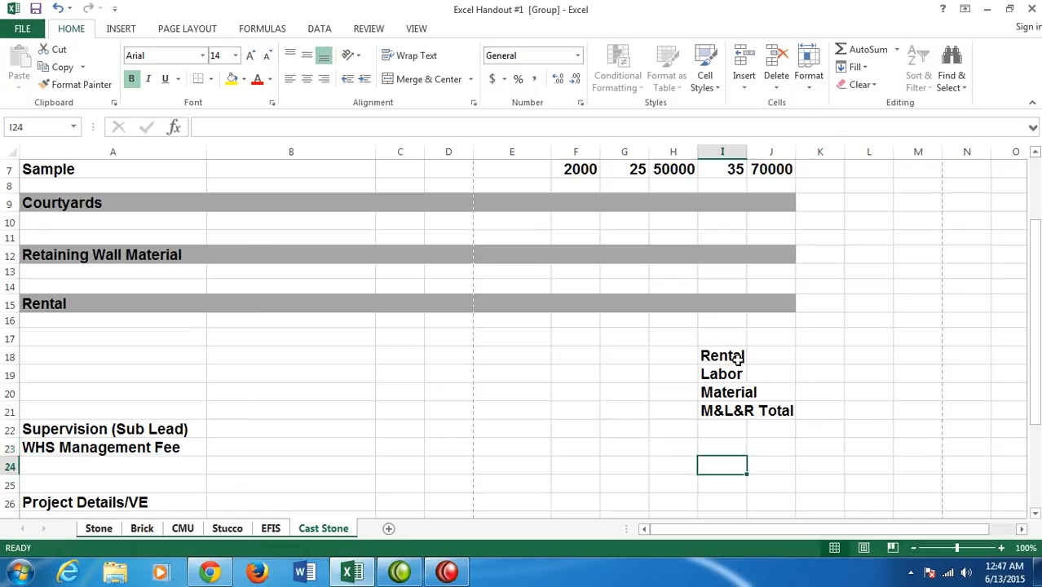
type("Managment")
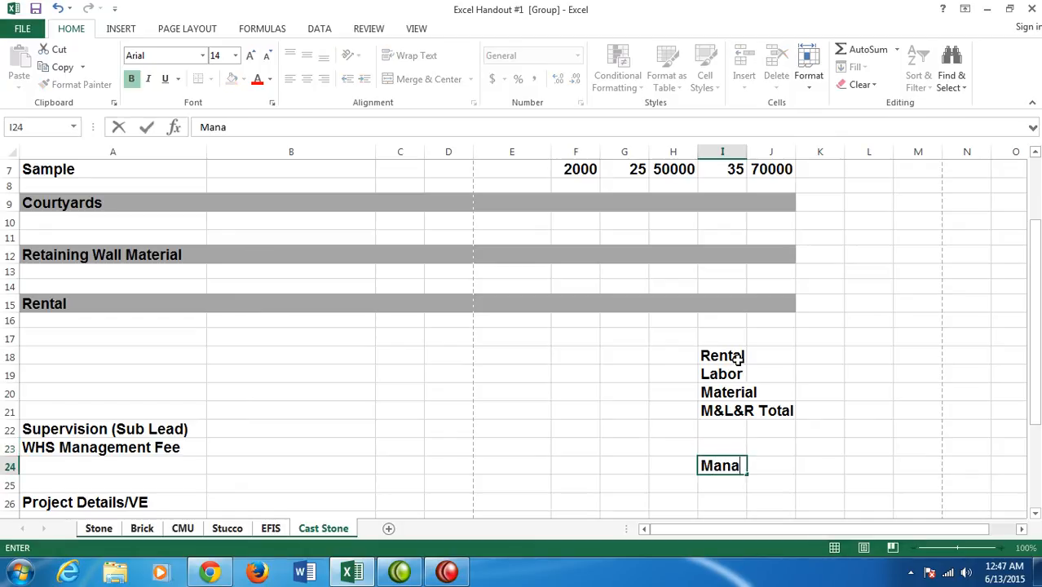
key("BackSpace")
key("BackSpace")
key("BackSpace")
key("BackSpace")
type("ement")
key("Return")
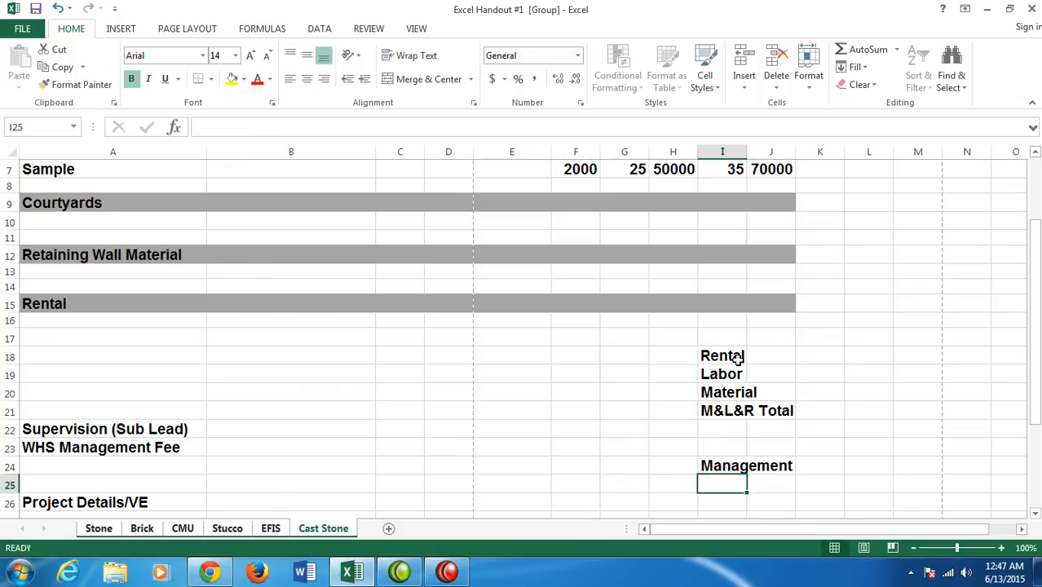
- Enter Sub Total in cell H30 and Tax in cell H31, starting on the Additional Notes row
key("Return")
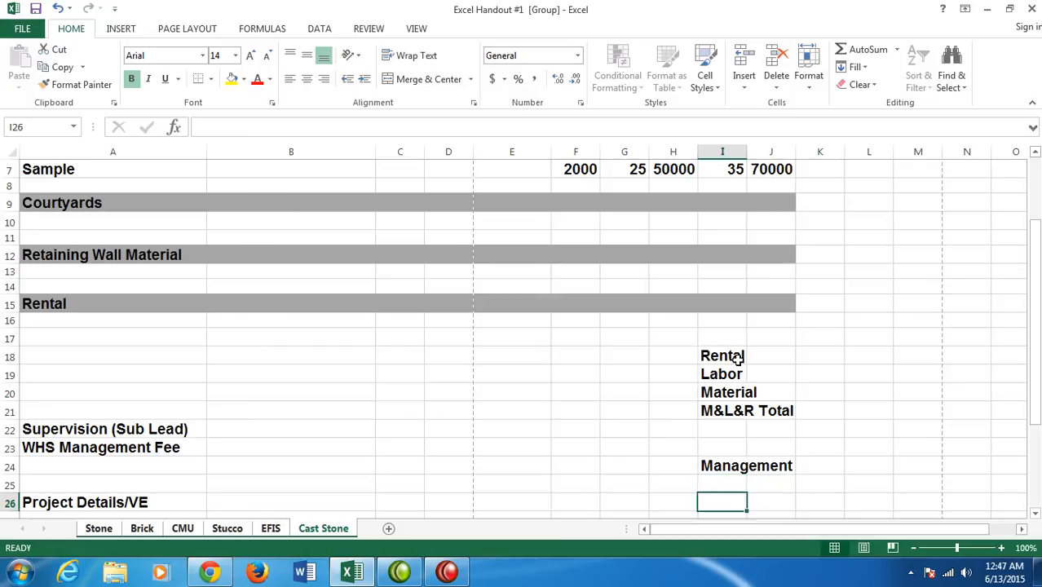
key("Left")
key("Down")
key("Down")
key("Down")
key("Down")
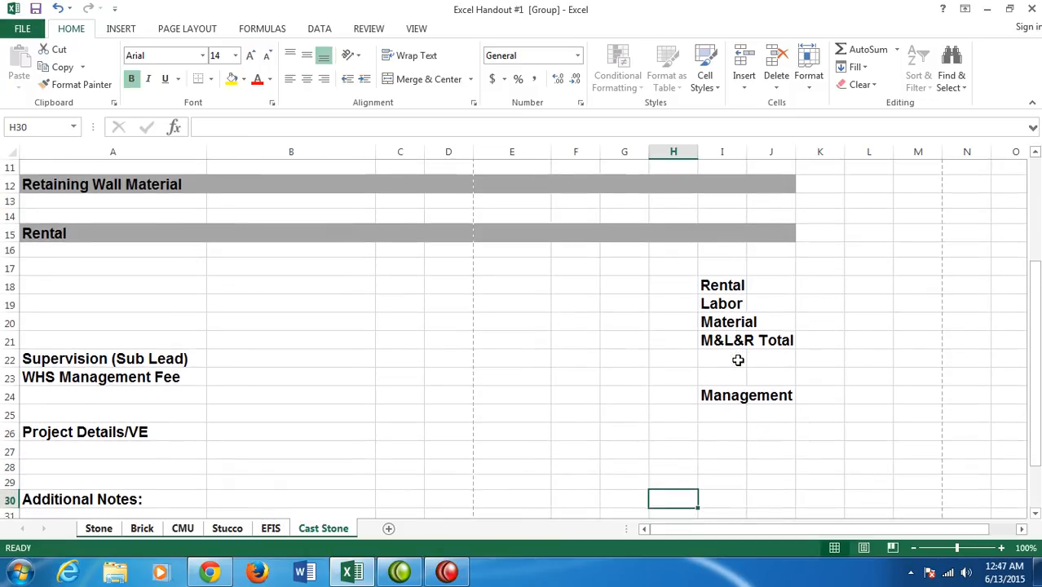
type("Sub")
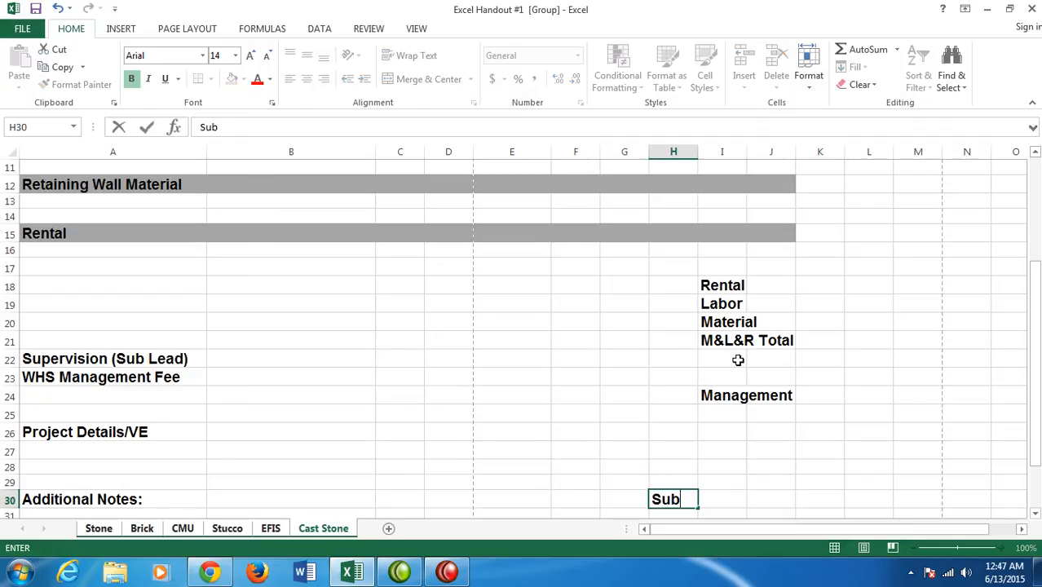
type(" Total")
key("Return")
type("Tax")
key("Return")
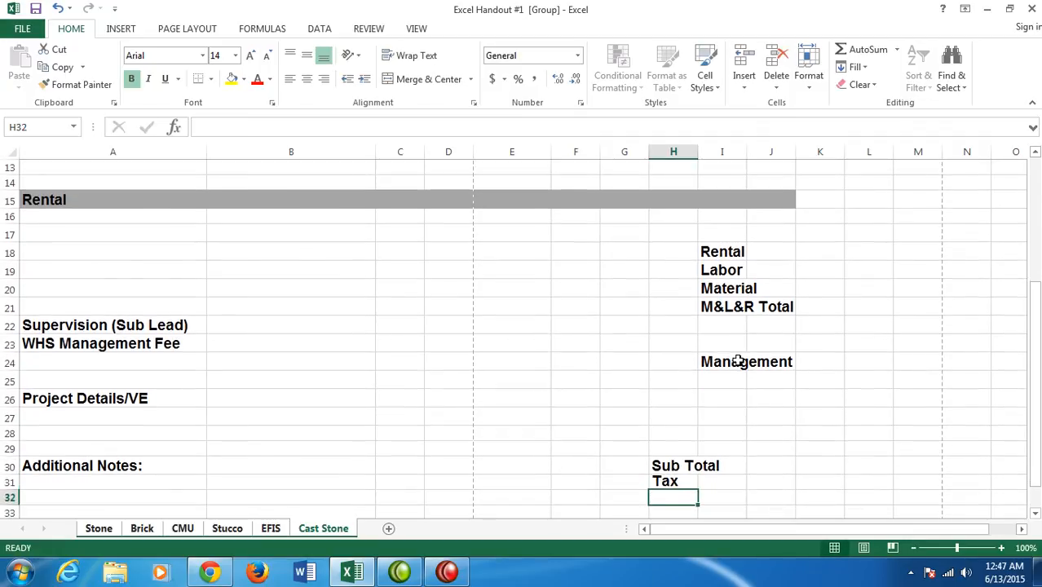
- Enter a second subtotal label, "Sub Total:", in cell H32 beneath Tax
type("Sub Tota;:")
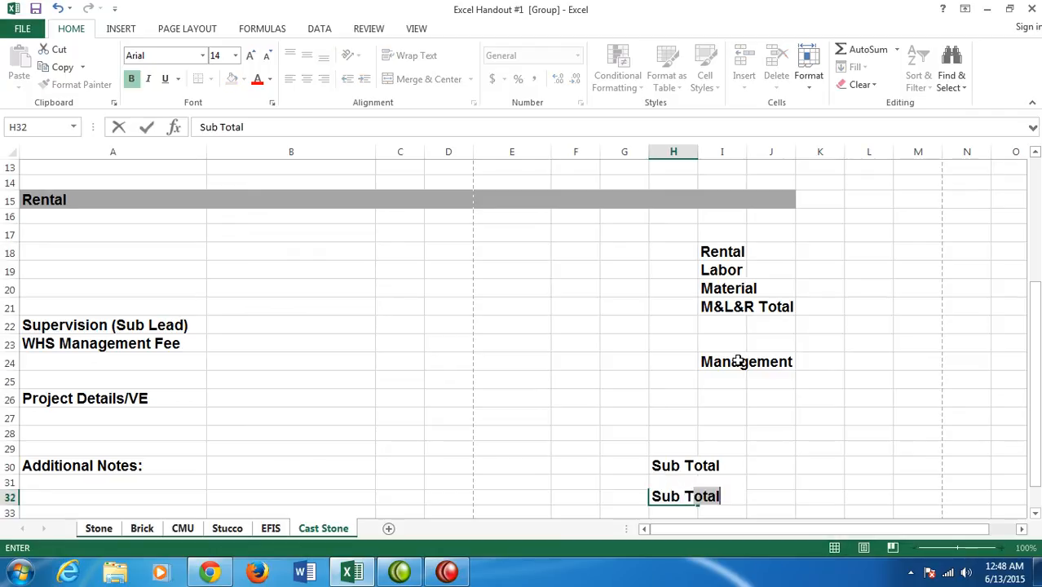
key("BackSpace")
key("BackSpace")
type(":")
key("BackSpace")
key("BackSpace")
type("l")
key("BackSpace")
type("al:")
key("Return")
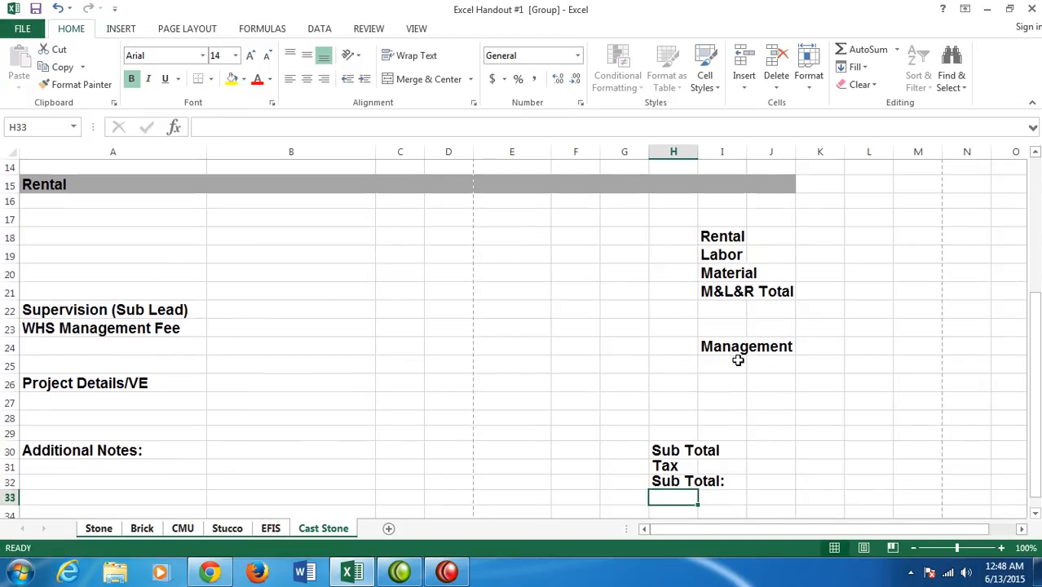
- Enter the labels Overhead, GM/Total:, Contingency and Bid in cells H33 to H36
type("Overhead")
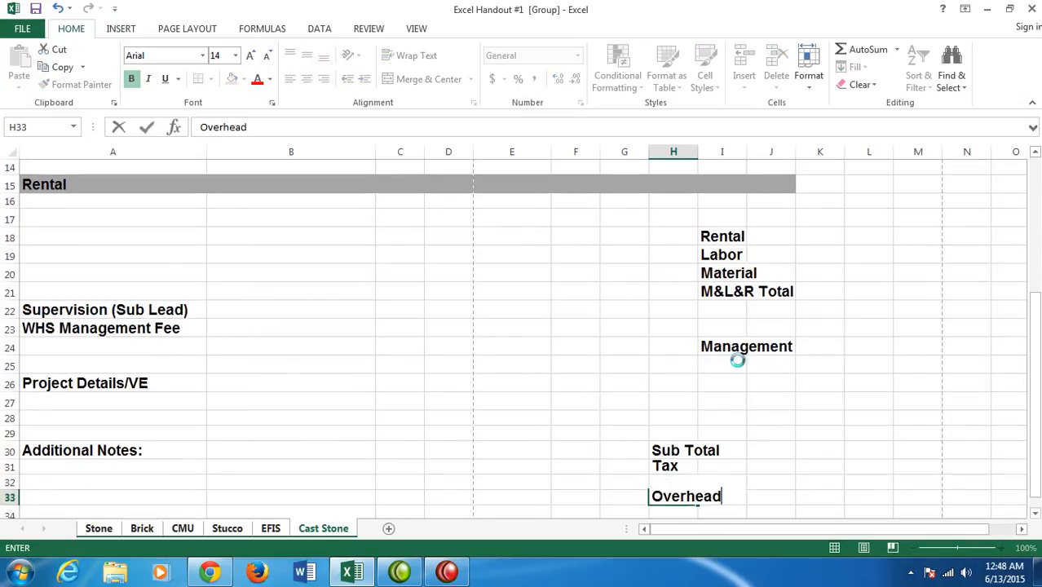
key("Return")
type("GM/")
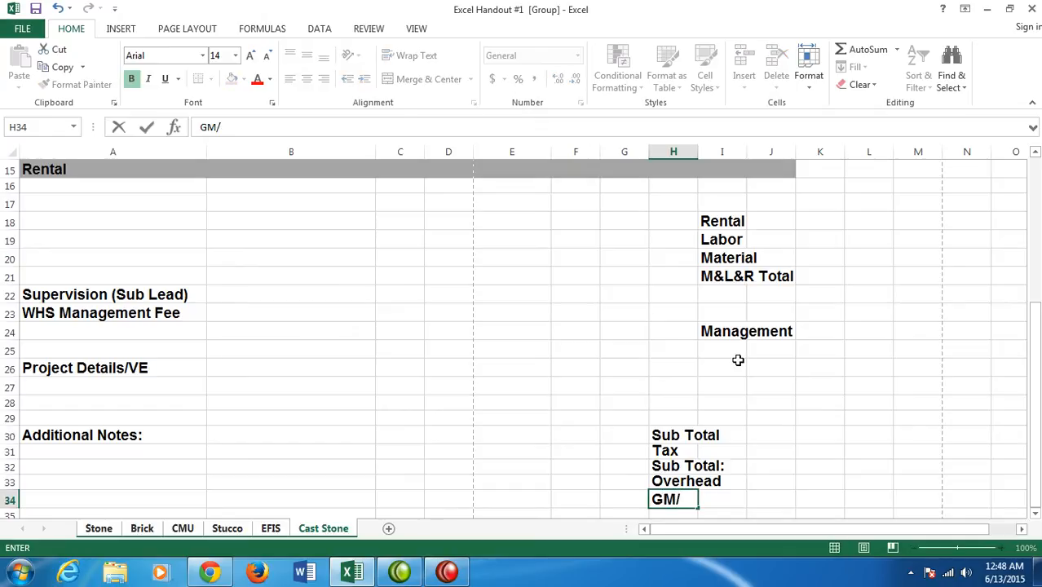
type("Total:")
key("Return")
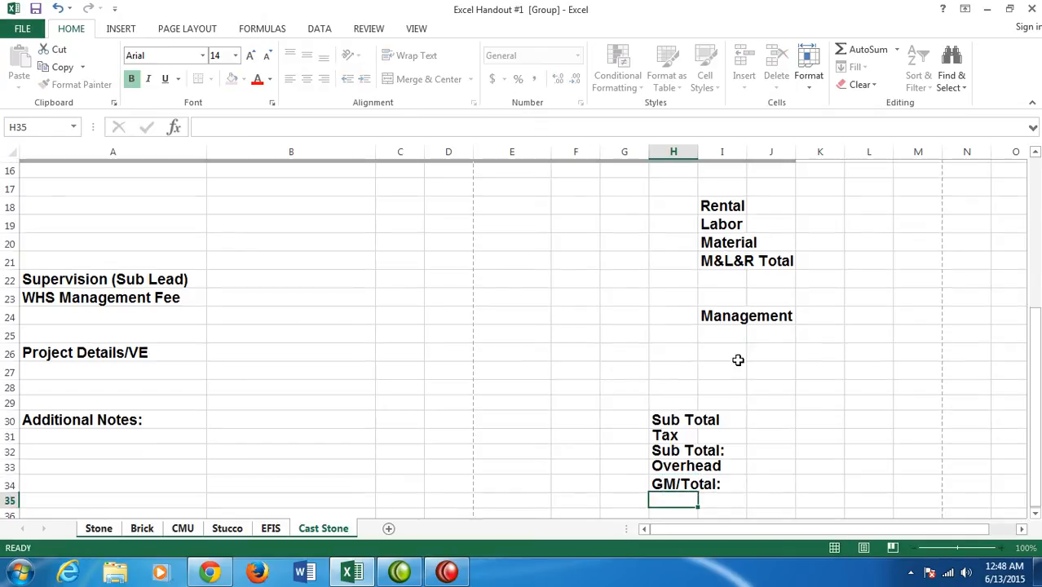
type("Contingency")
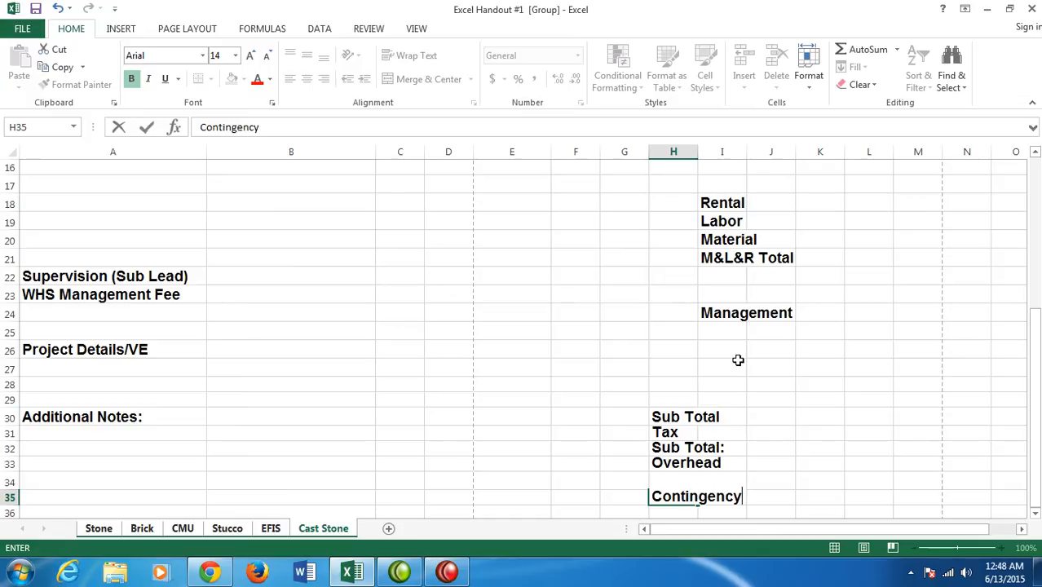
key("Return")
type("Bid")
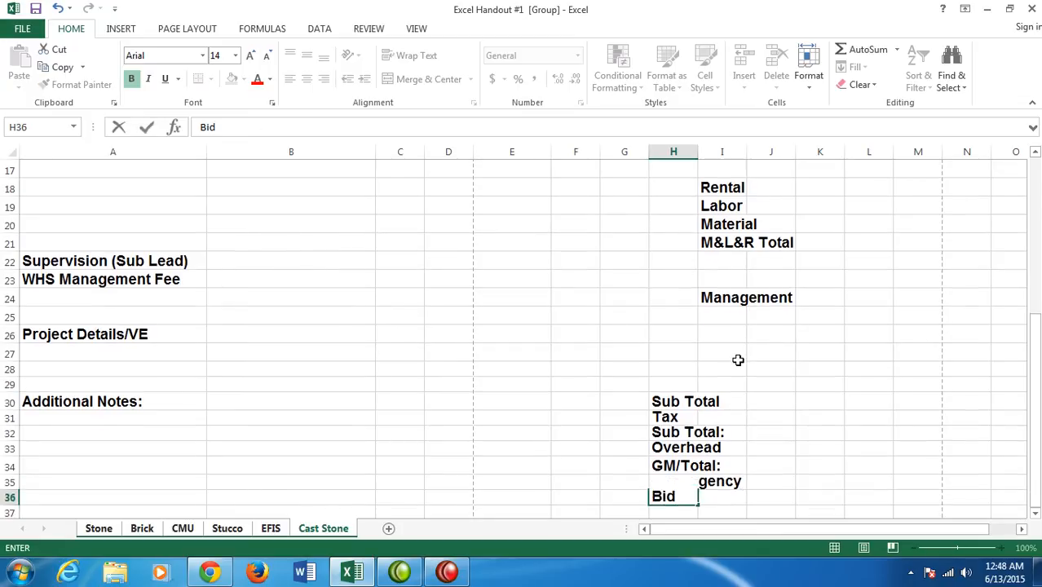
key("Return")
- Enter the unit price labels Per Sq Ft in cell H37 and Per Block in cell H38
type("Per")
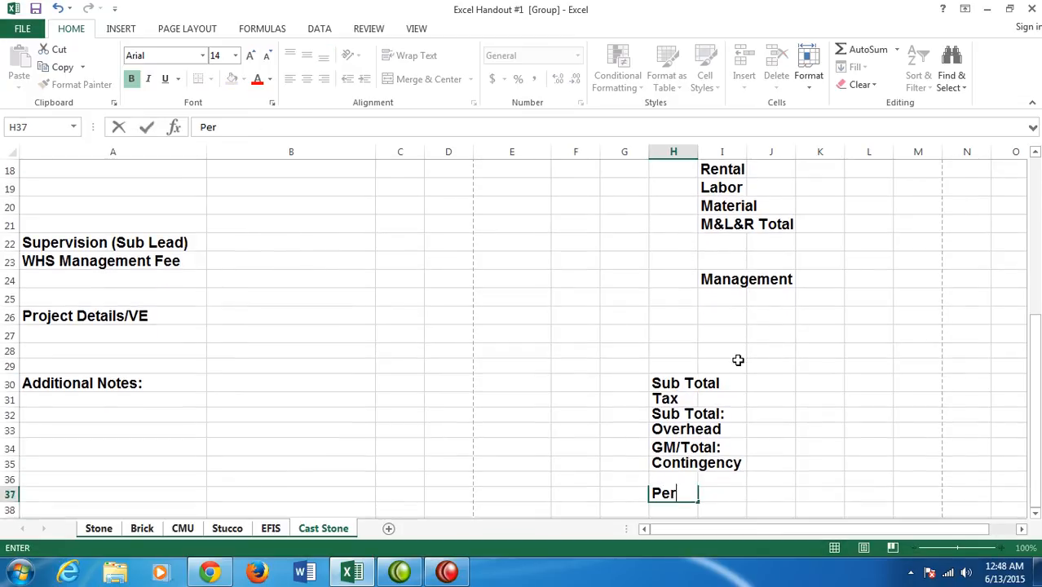
type(" Sq Fu")
key("BackSpace")
type("t")
key("Return")
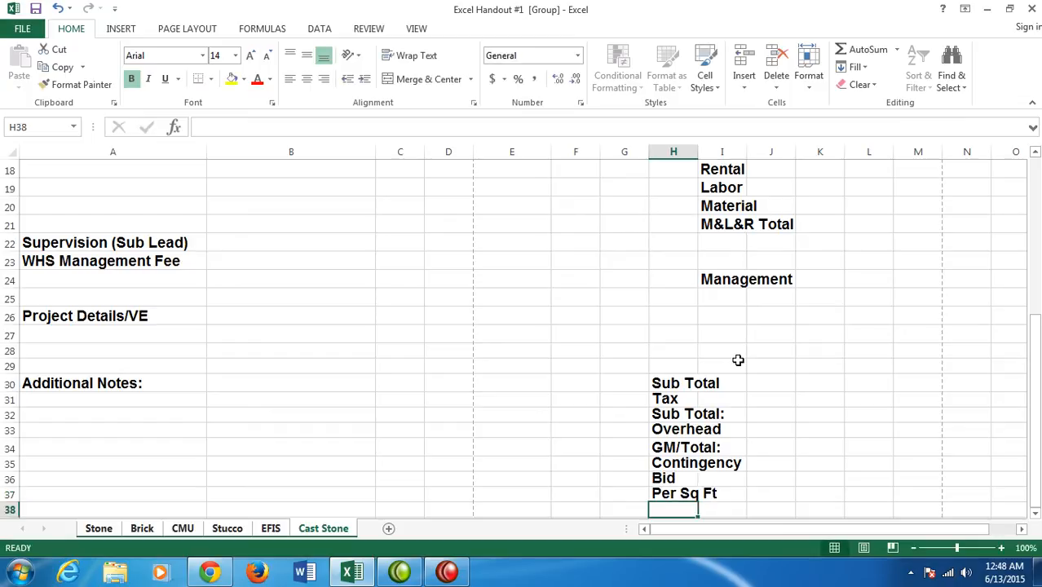
type("Per Block")
key("Return")
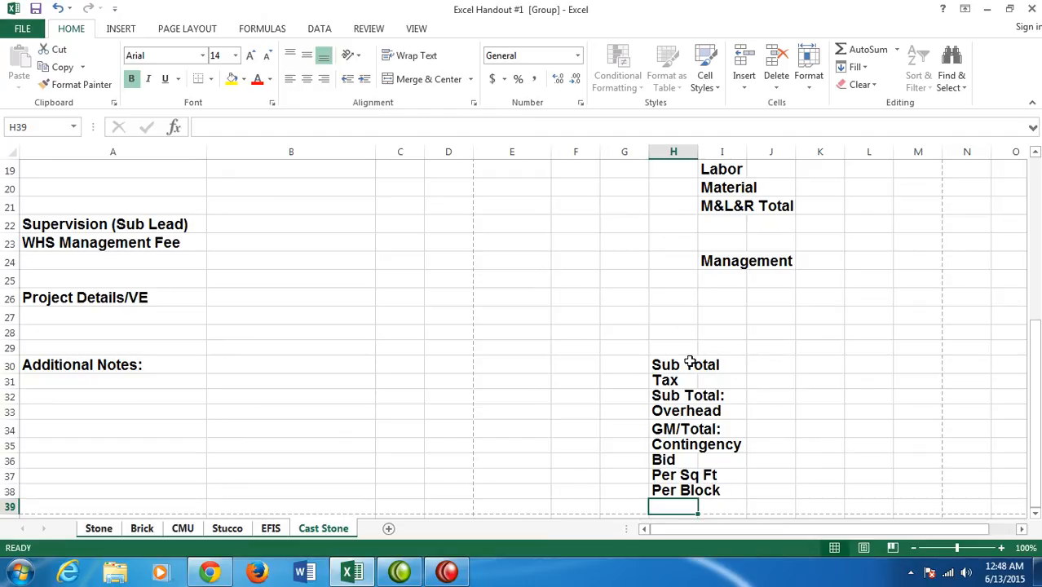
- Auto-fit the widths of columns H and I to their labels on the grouped sheets
double_click(698, 150)
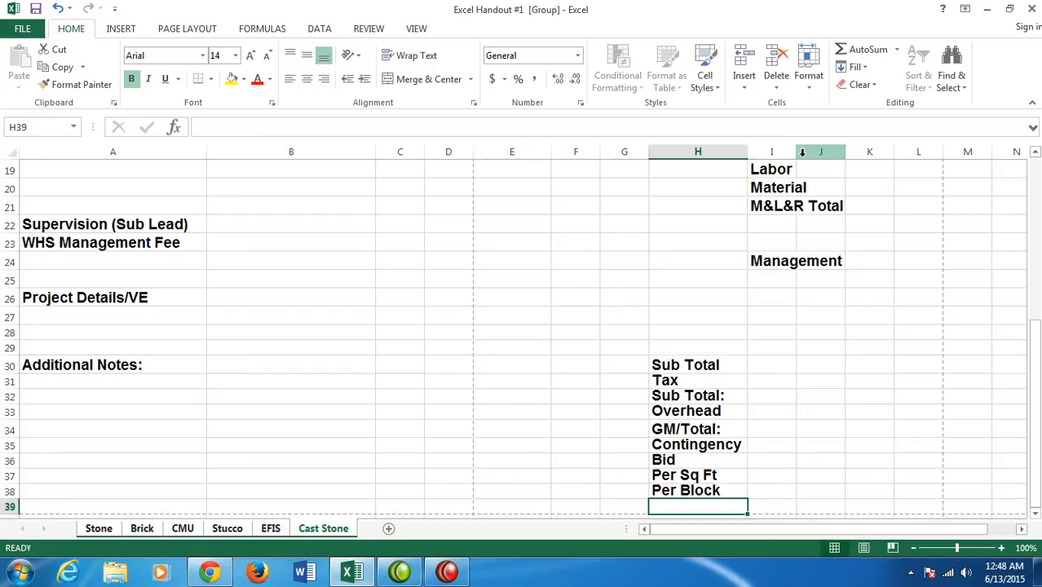
double_click(798, 149)
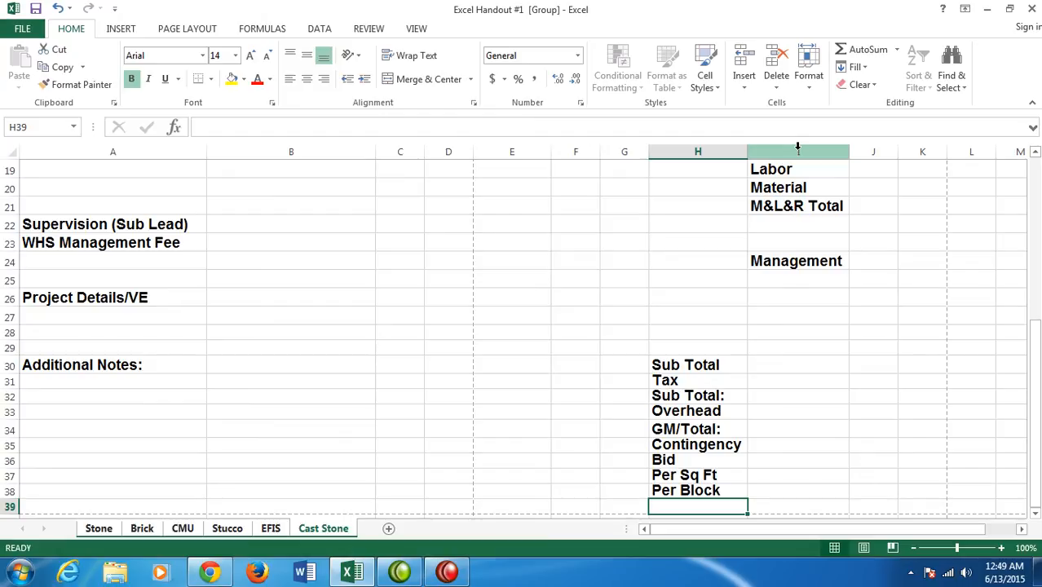
- Remove bold from the cost labels in cells I18 to I24 and from Sub Total and Tax in H30 and H31
left_click(811, 314)
scroll(810, 314, "up", 1)
scroll(846, 315, "up", 2)
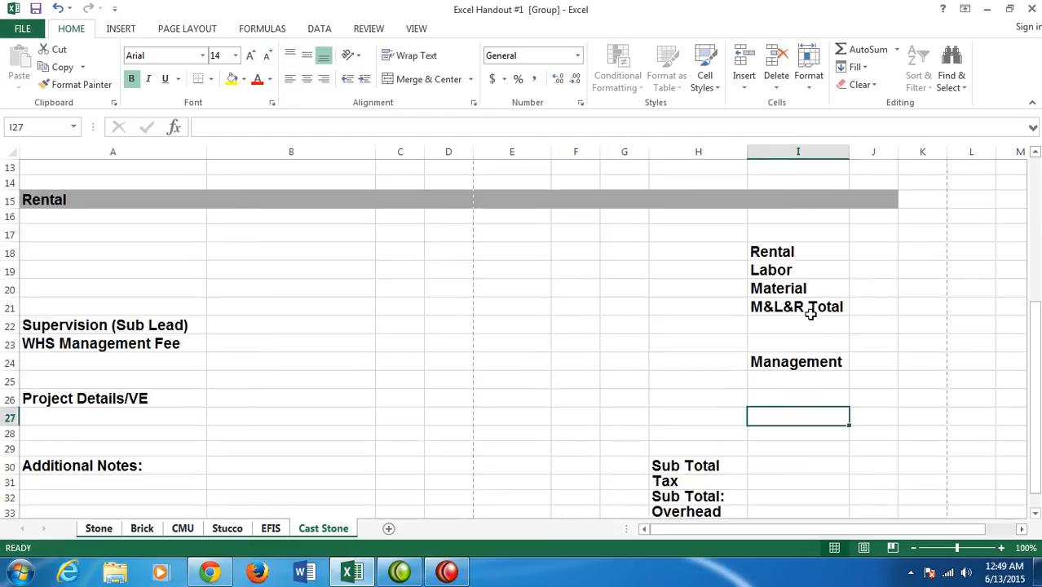
scroll(872, 322, "down", 1)
scroll(874, 317, "down", 1)
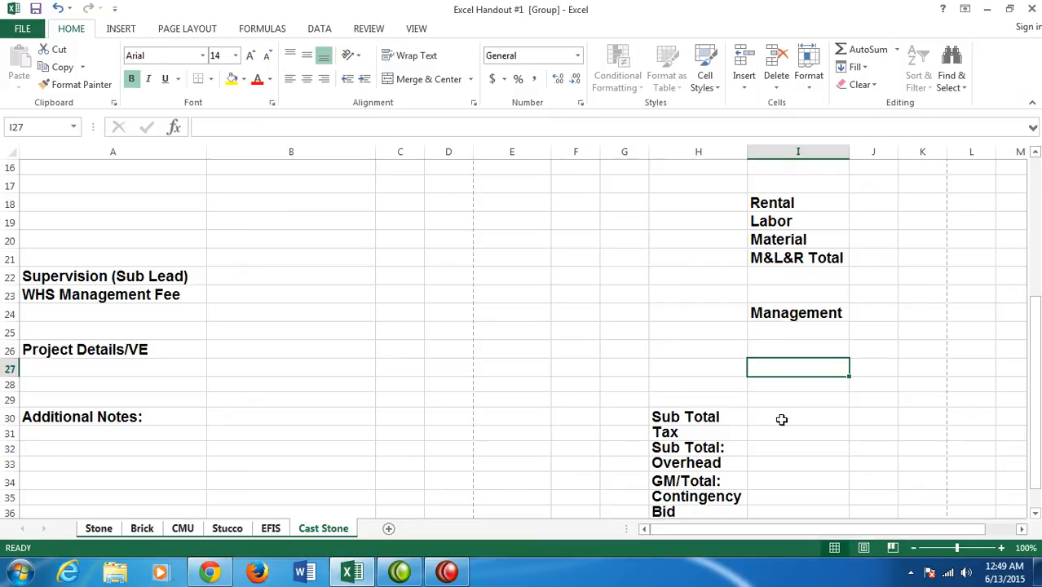
left_click(784, 203)
left_click_drag(784, 203, 784, 306)
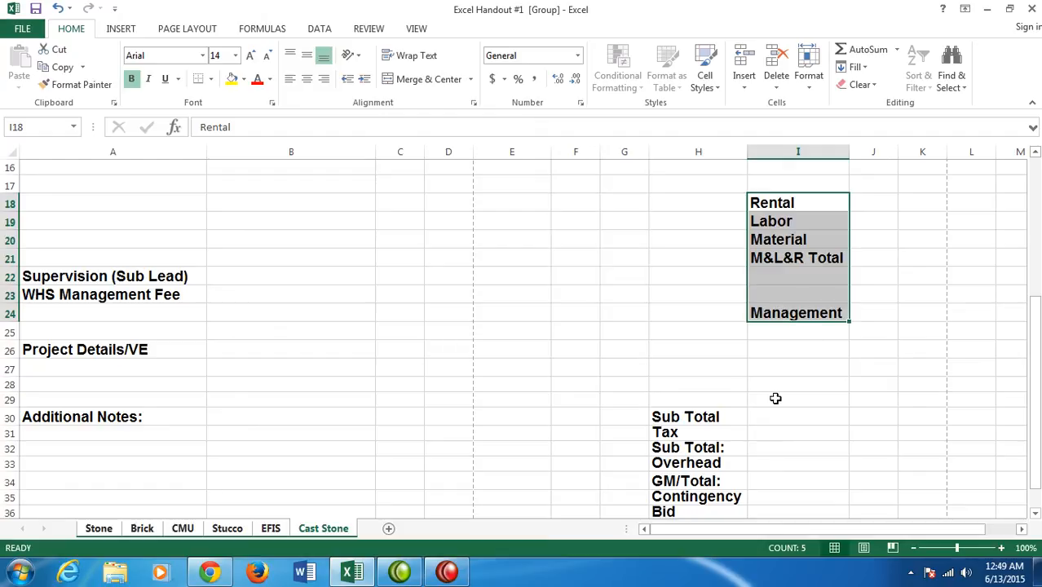
left_click(675, 416, "ctrl")
left_click_drag(675, 417, 671, 431)
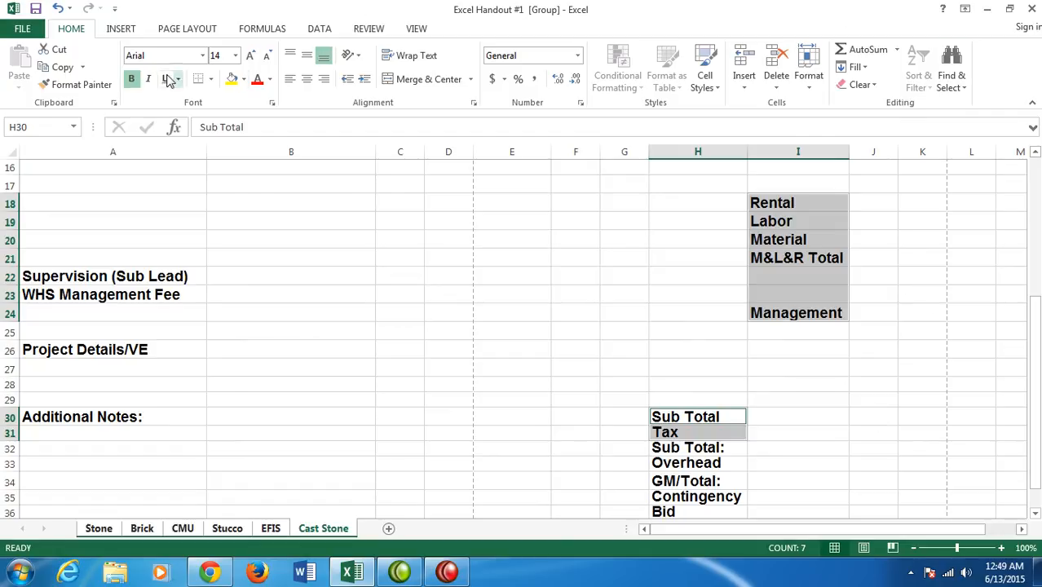
left_click(132, 79)
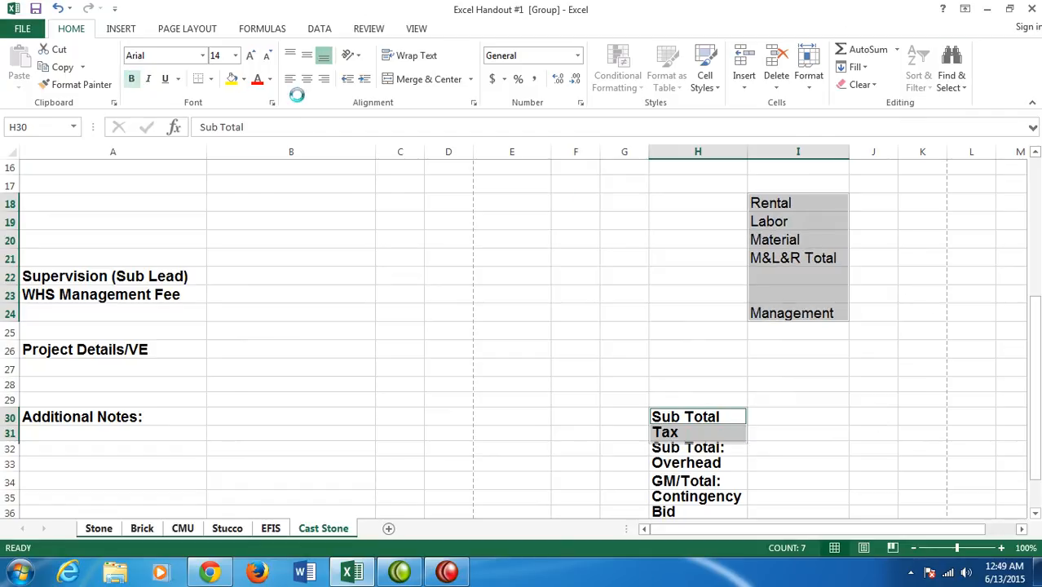
left_click(843, 373)
scroll(844, 372, "down", 1)
scroll(883, 362, "up", 1)
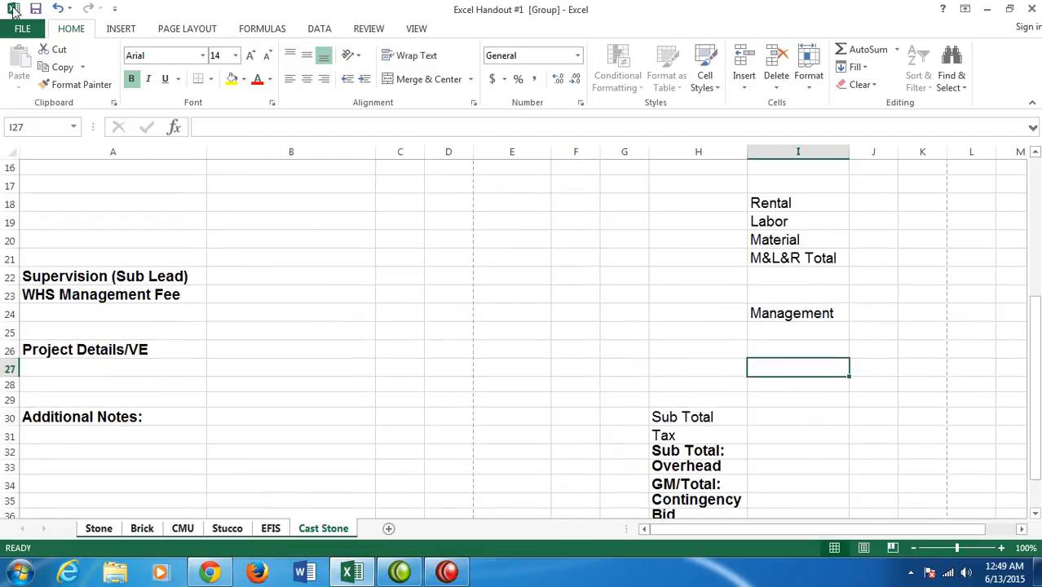
- Check the grouped sheets' page layout in the print preview and return to the worksheet
left_click(27, 29)
left_click(27, 210)
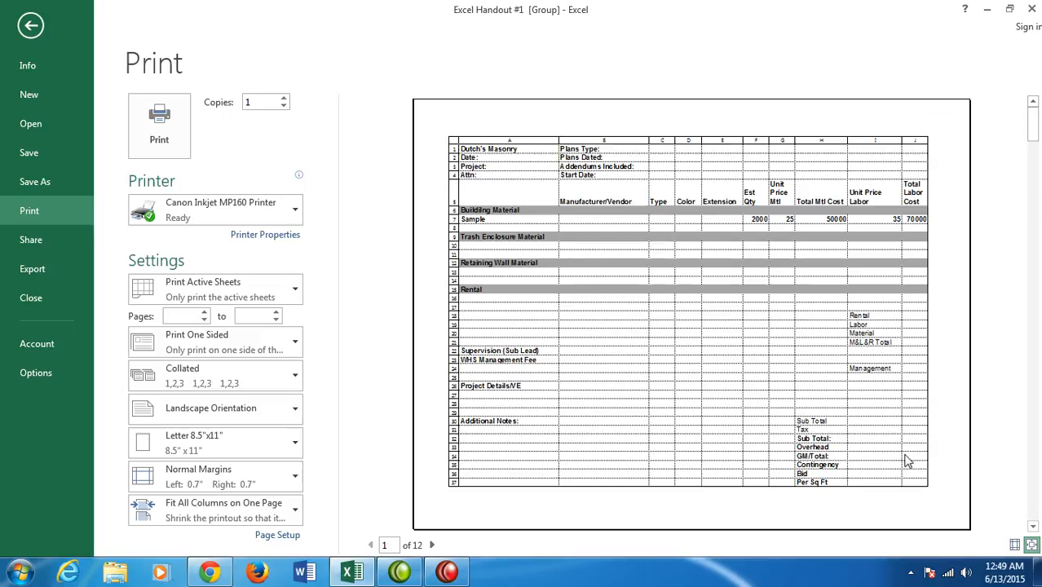
key("Escape")
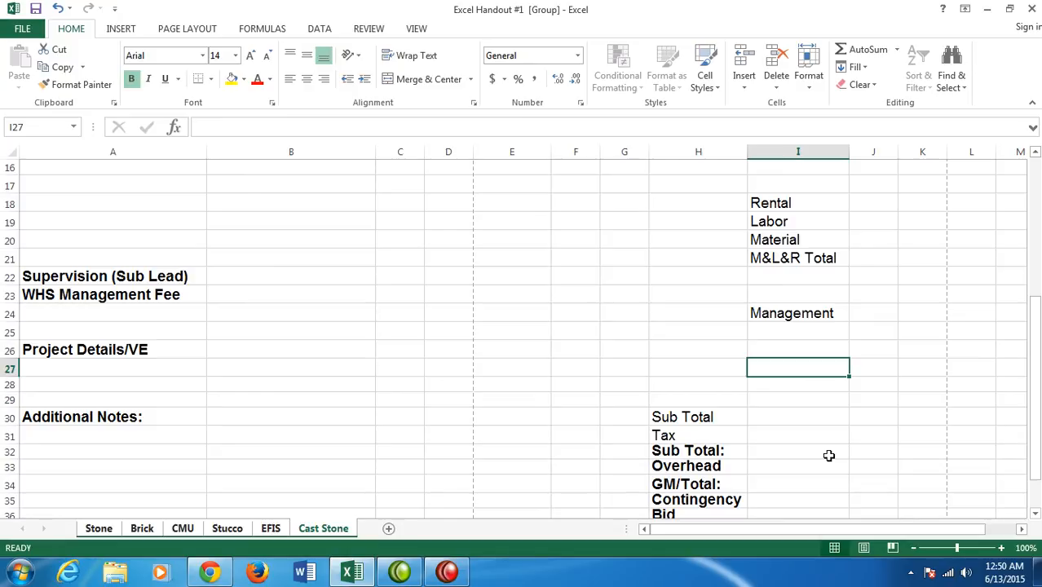
- Enter the Rental total in cell J18 as the sum of H16:H17
left_click(882, 202)
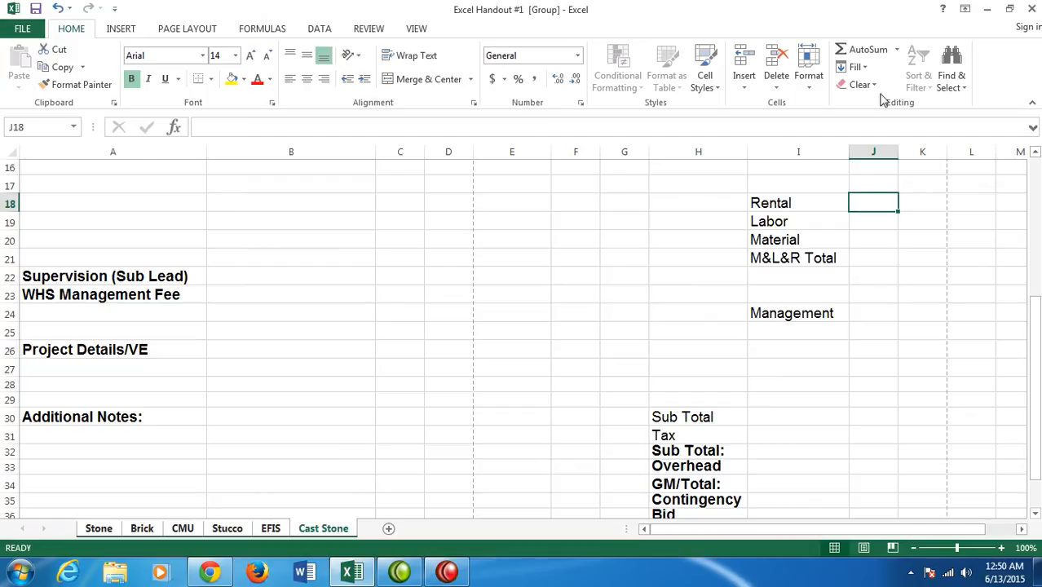
left_click(862, 49)
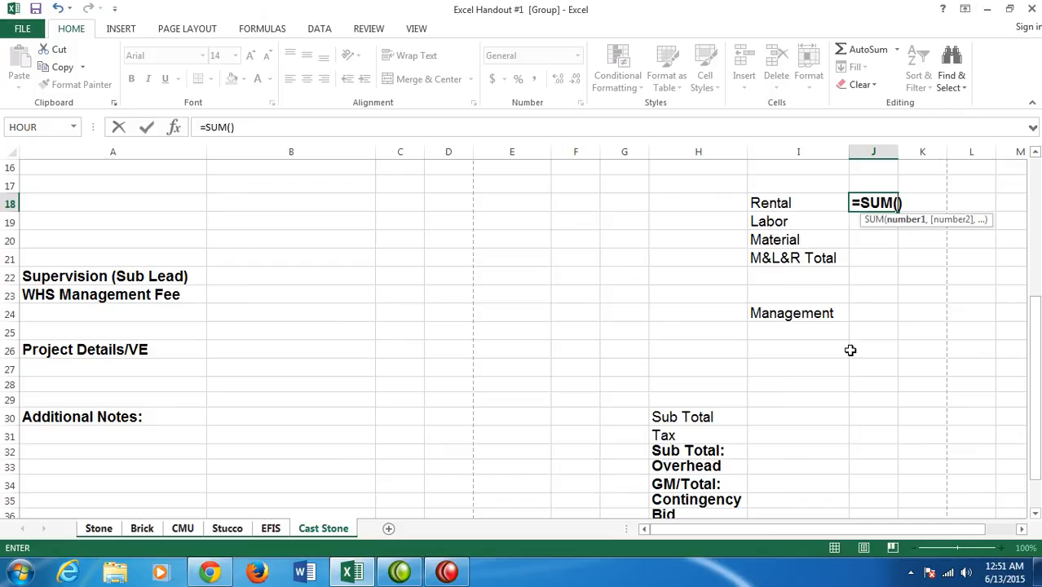
left_click_drag(1032, 359, 1019, 321)
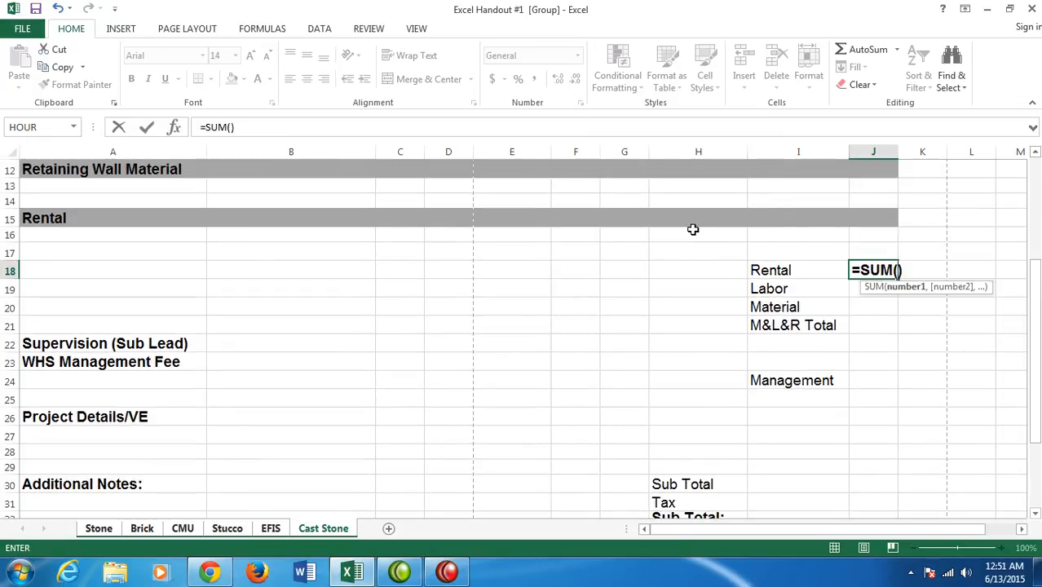
left_click_drag(690, 236, 689, 252)
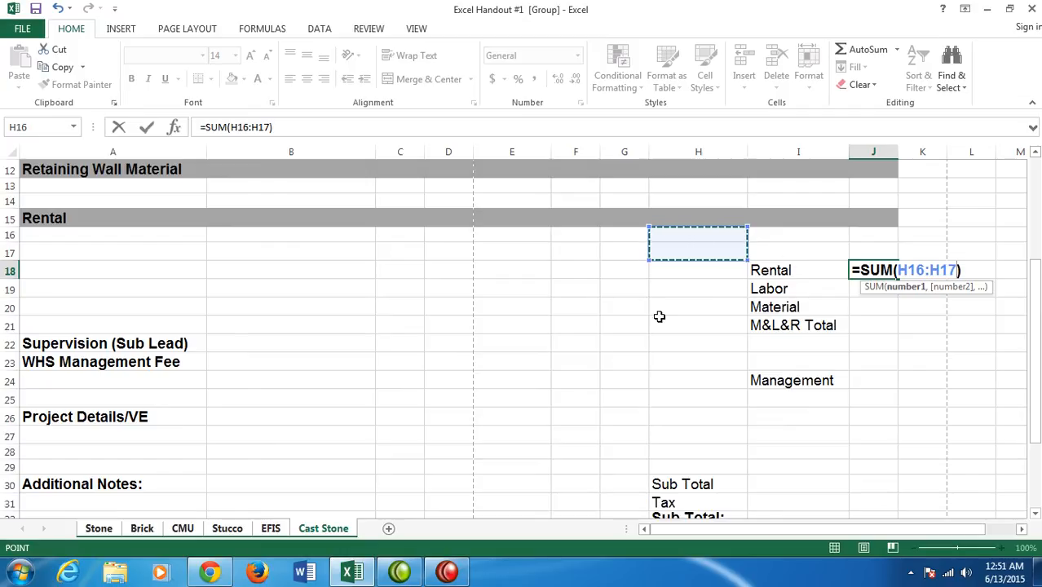
left_click(634, 325)
left_click_drag(693, 231, 693, 247)
key("Return")
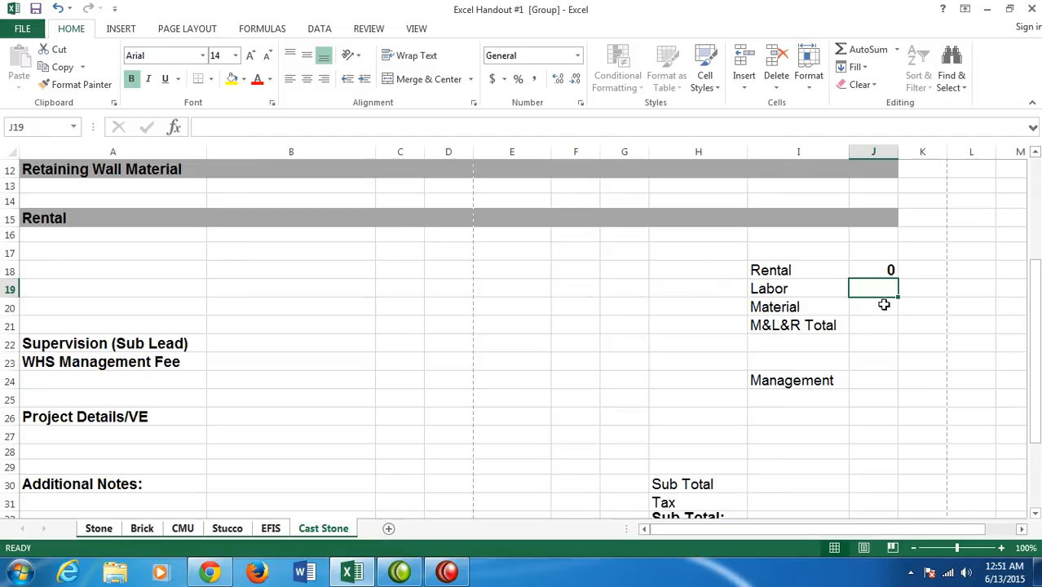
- Enter the Labor total in cell J19 as the sum of the labor cost range J7:J17
left_click(868, 51)
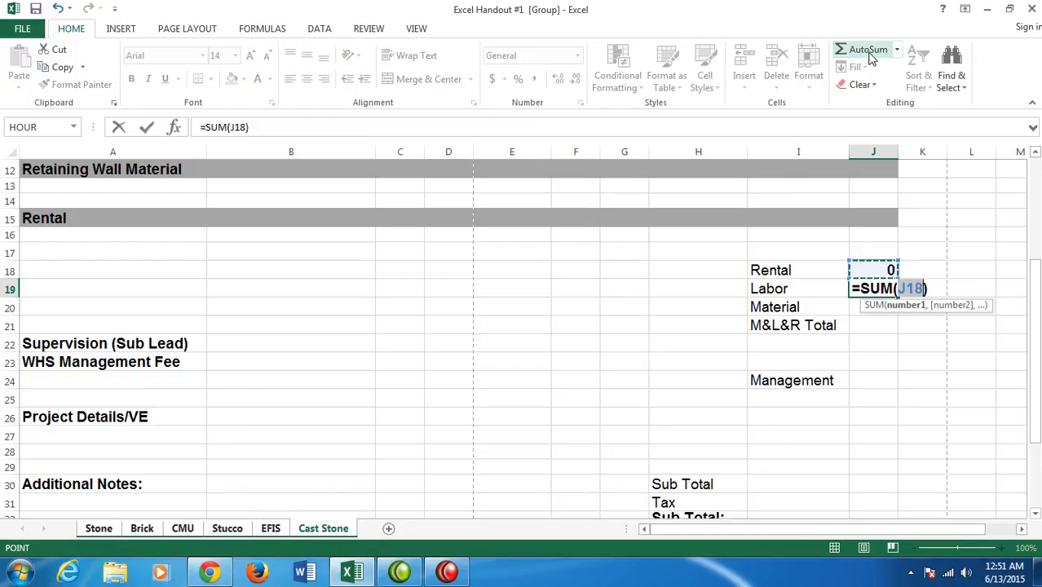
left_click_drag(1036, 295, 1035, 235)
left_click(873, 241)
left_click_drag(873, 241, 881, 410)
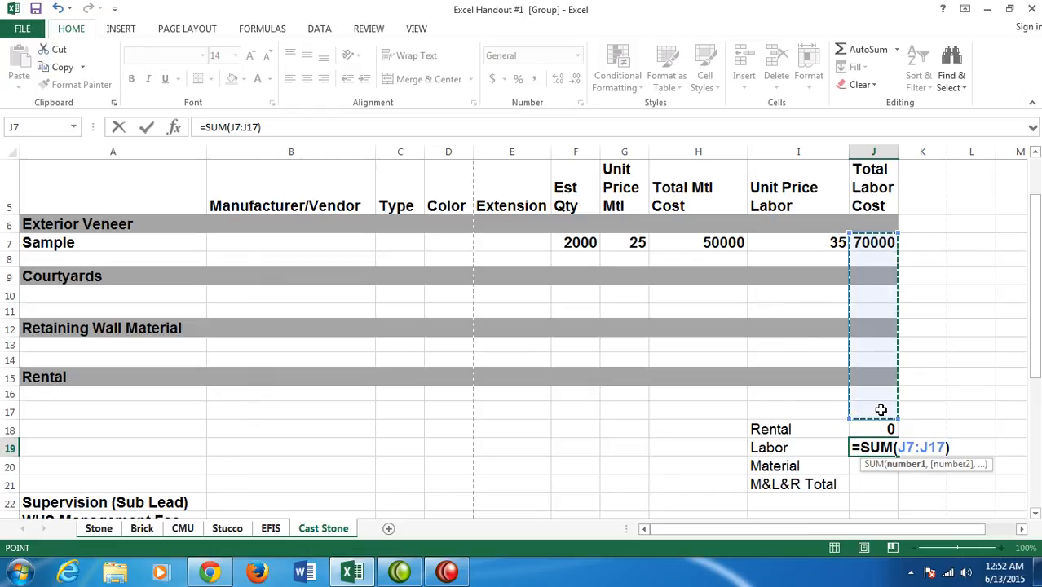
key("Return")
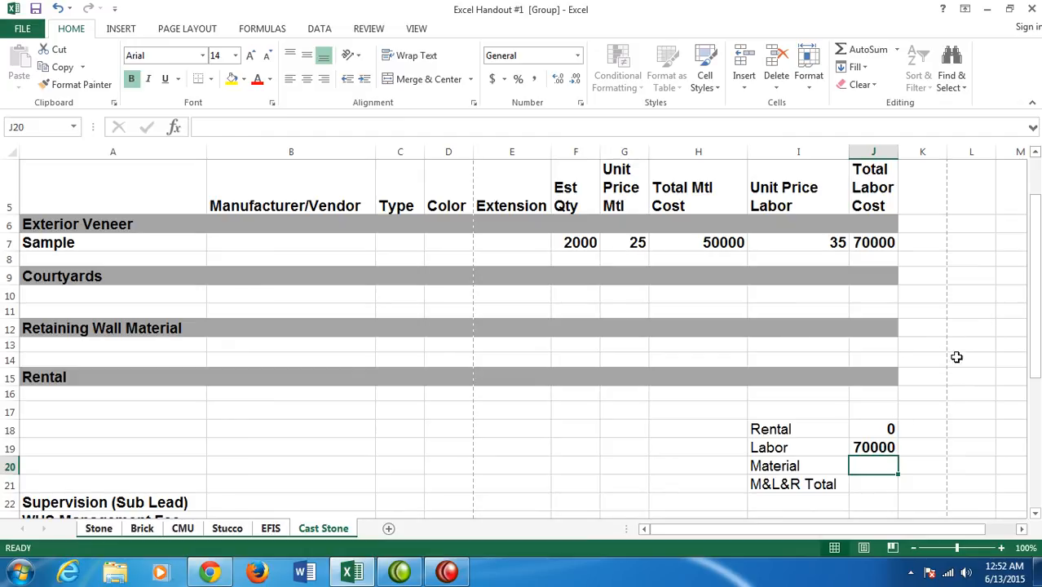
- Enter the Material total in cell J20 as the sum of the material cost range H7:H14
left_click(869, 51)
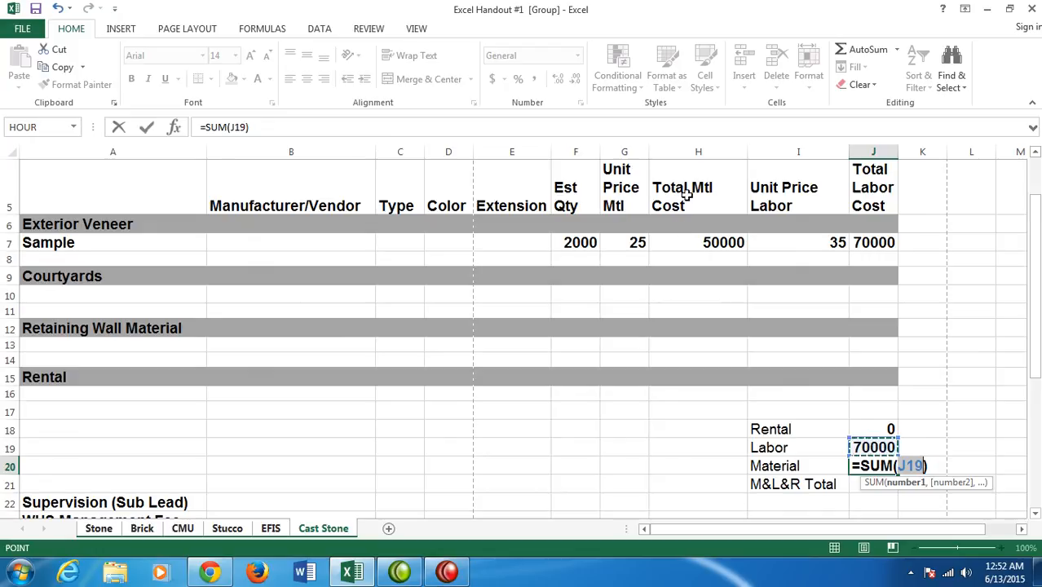
left_click(670, 242)
left_click_drag(670, 243, 686, 356)
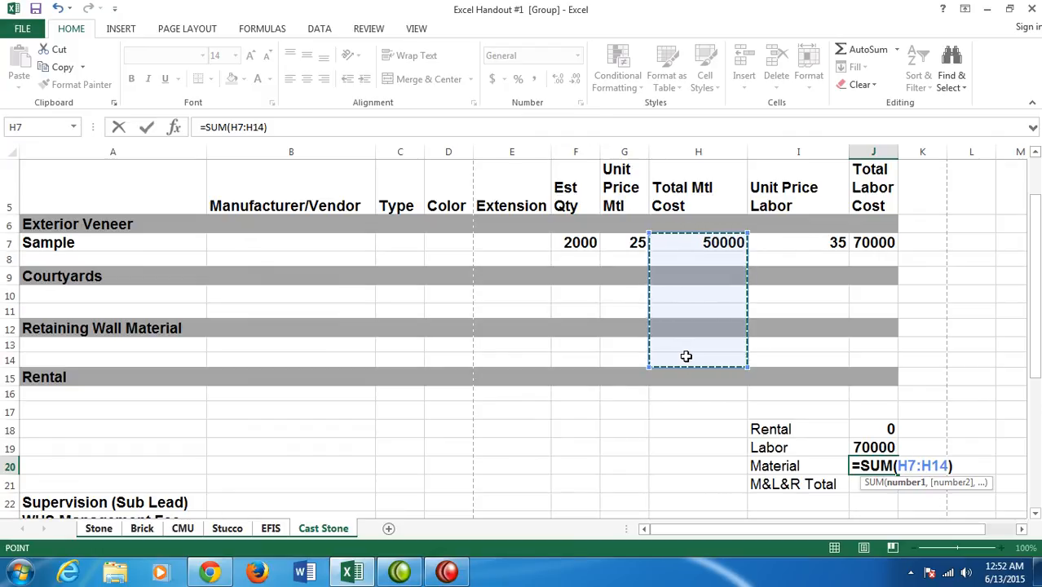
key("Return")
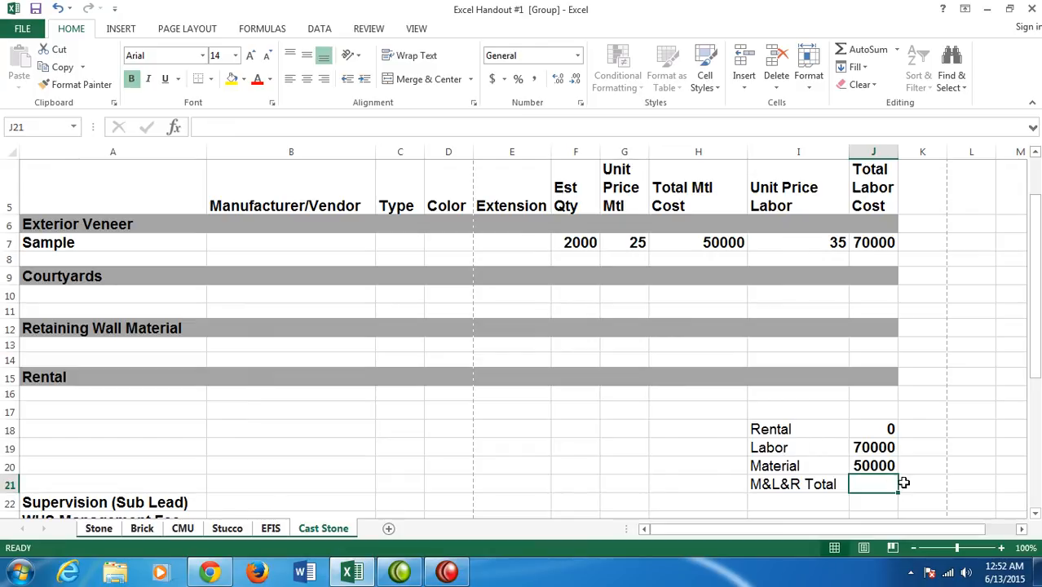
- Sum J18:J20 in cell J21 for the M&L&R Total and widen column J to fit the full number
left_click(855, 50)
left_click_drag(876, 428, 873, 463)
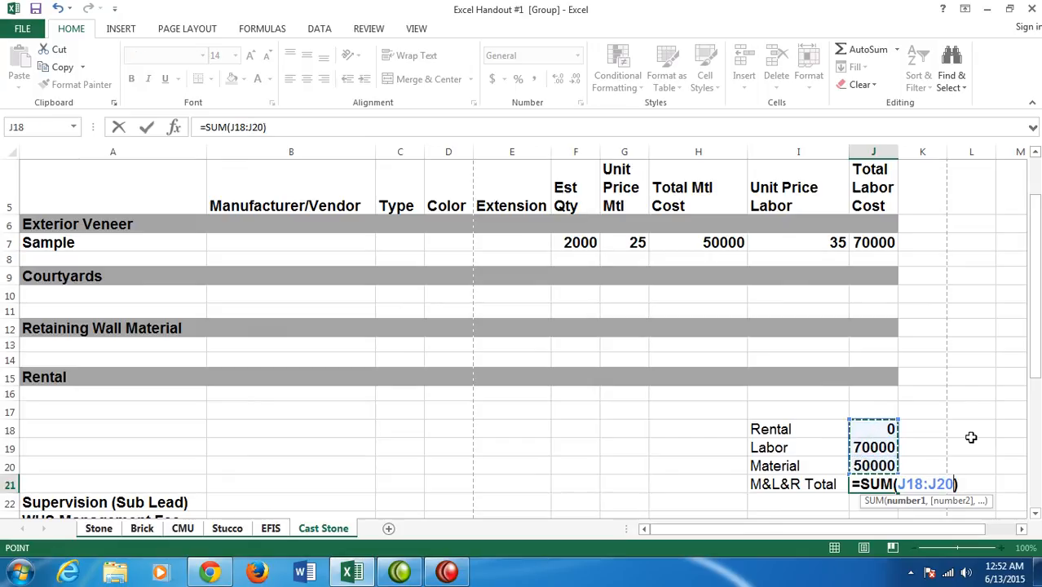
key("Return")
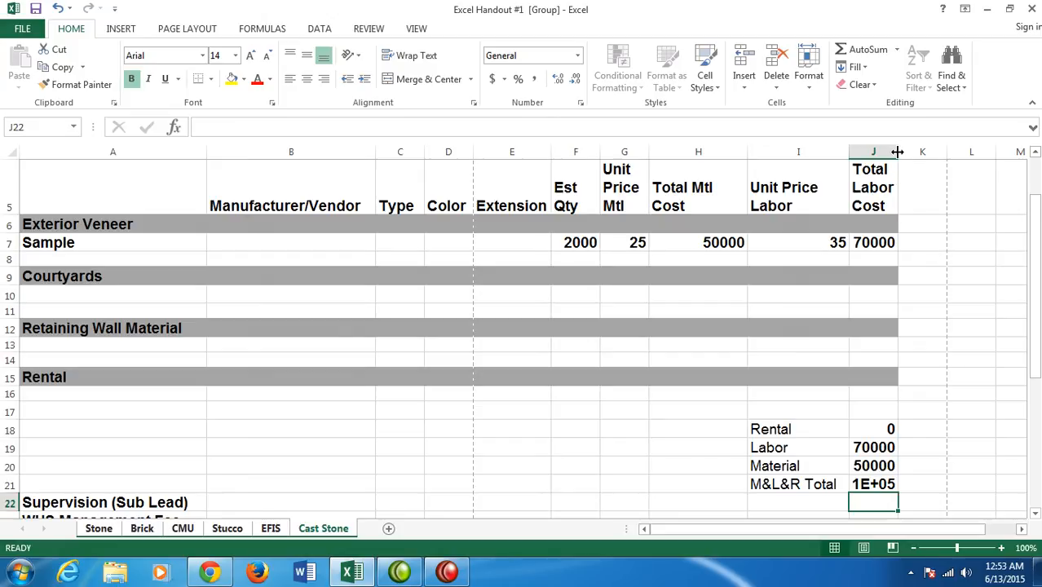
left_click_drag(897, 152, 905, 181)
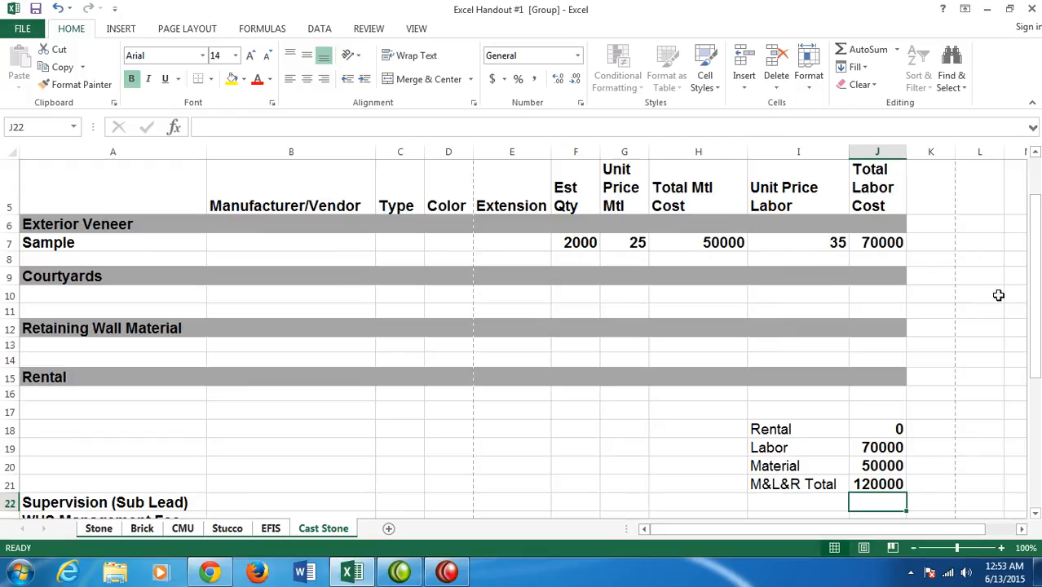
- Enter the formula =J21*I22 in cell J22 for the Supervision (Sub Lead) row
scroll(996, 300, "down", 2)
scroll(996, 302, "down", 2)
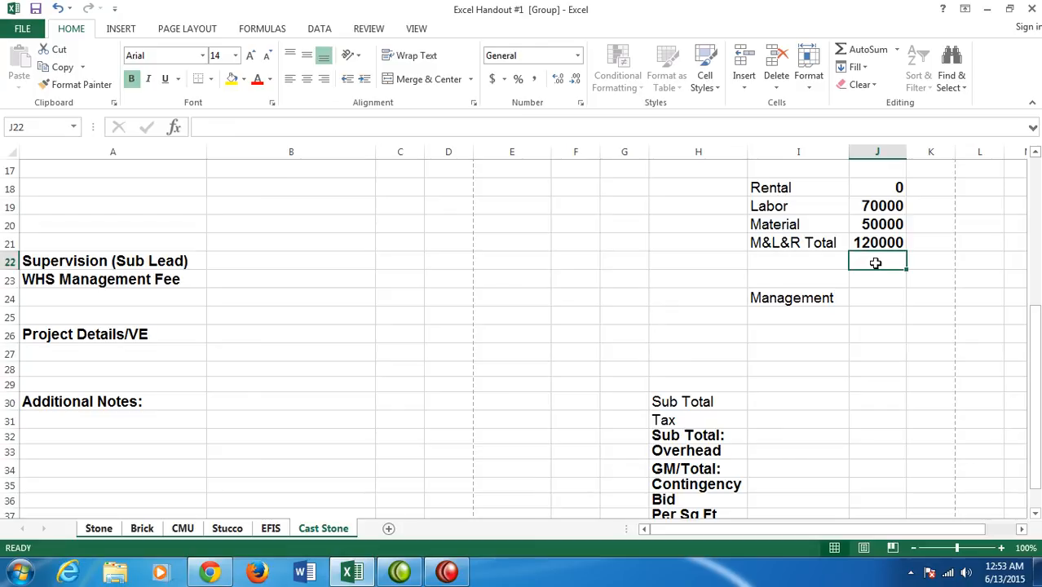
type("=")
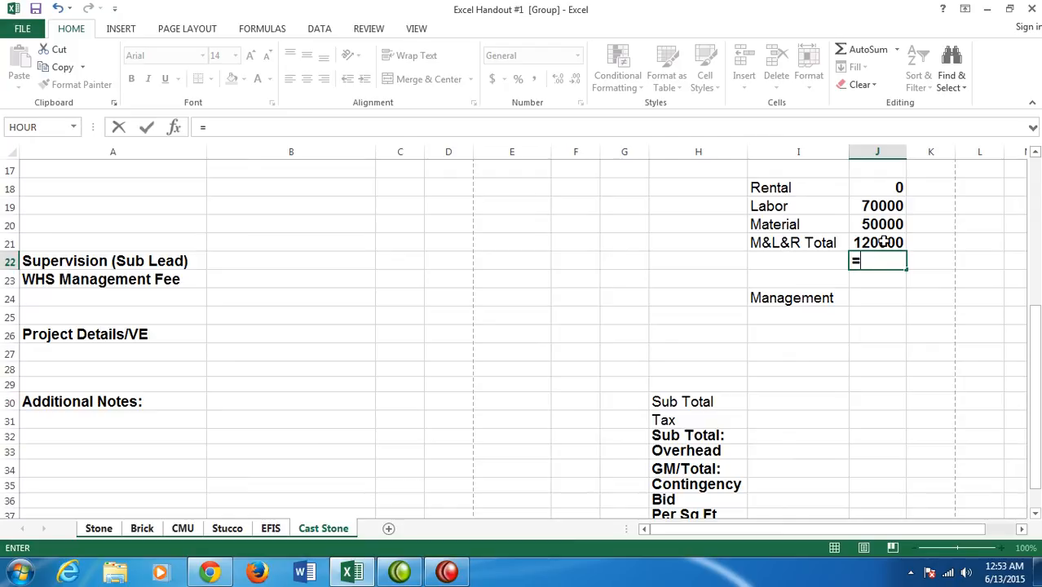
left_click(882, 242)
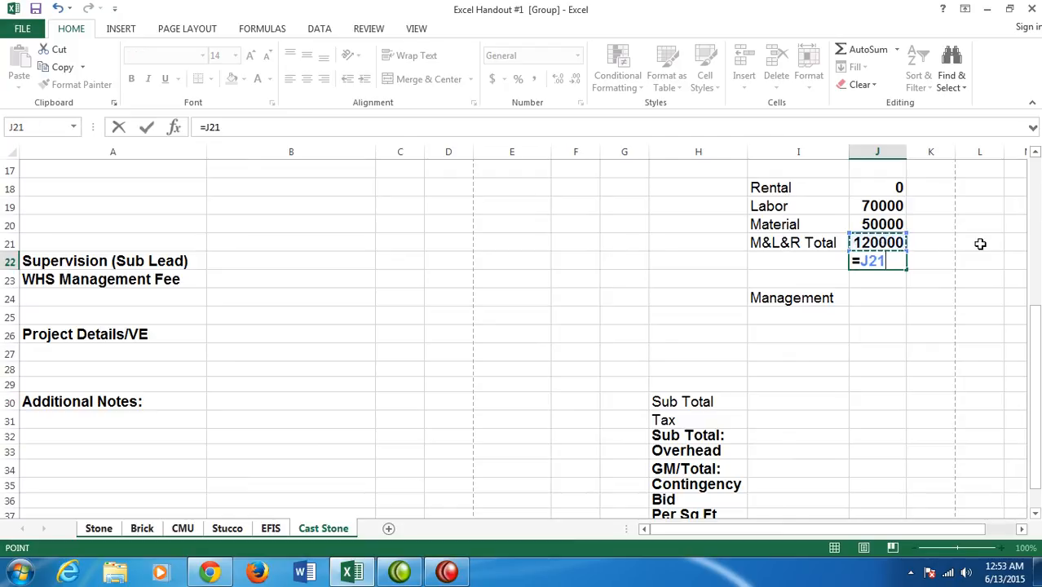
type("*")
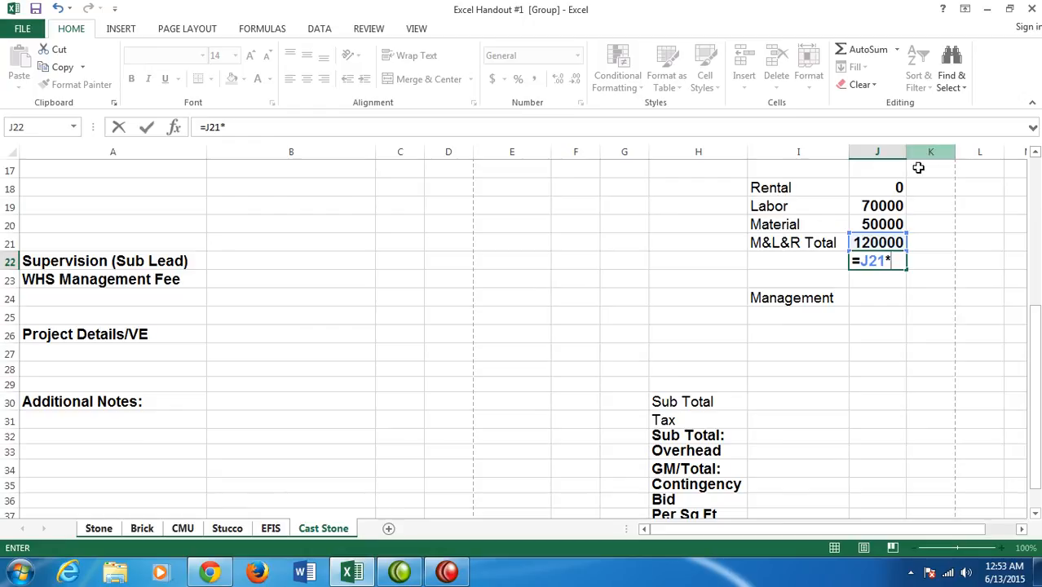
left_click(785, 258)
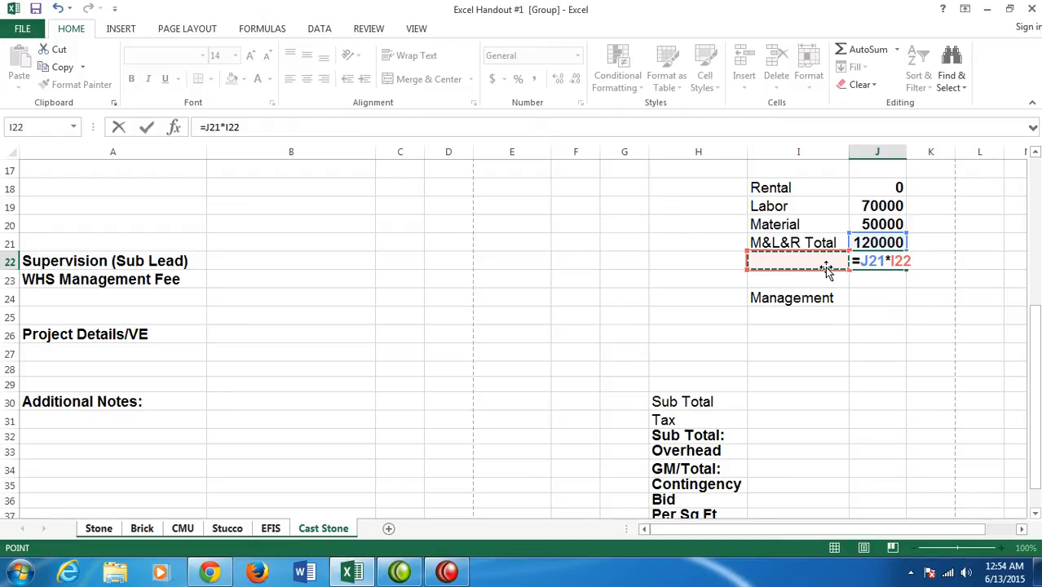
key("Return")
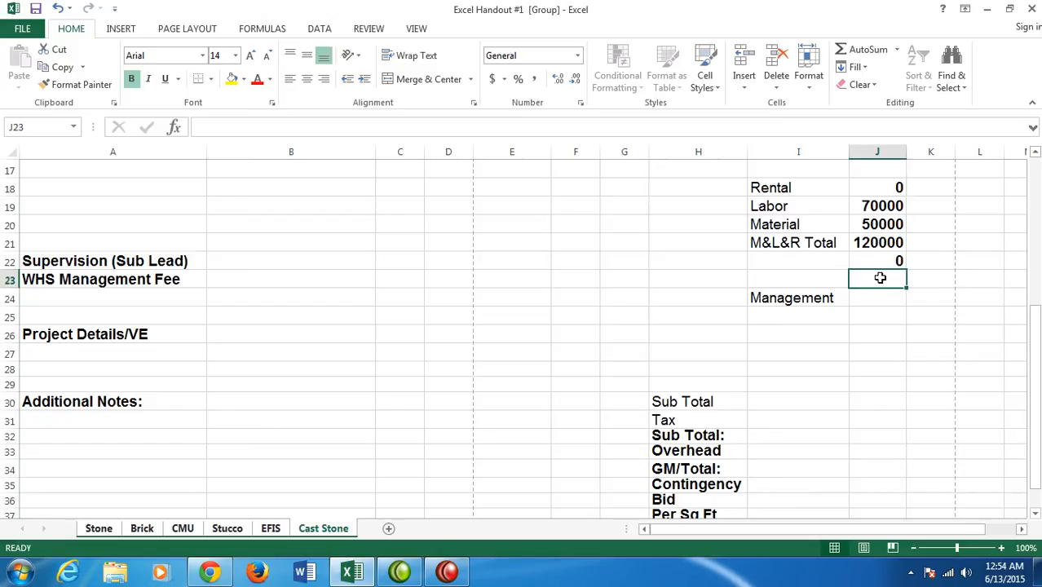
- Enter =J21*I23 in cell J23 for the WHS Management Fee and sum J22:J23 in the Management cell J24
type("=")
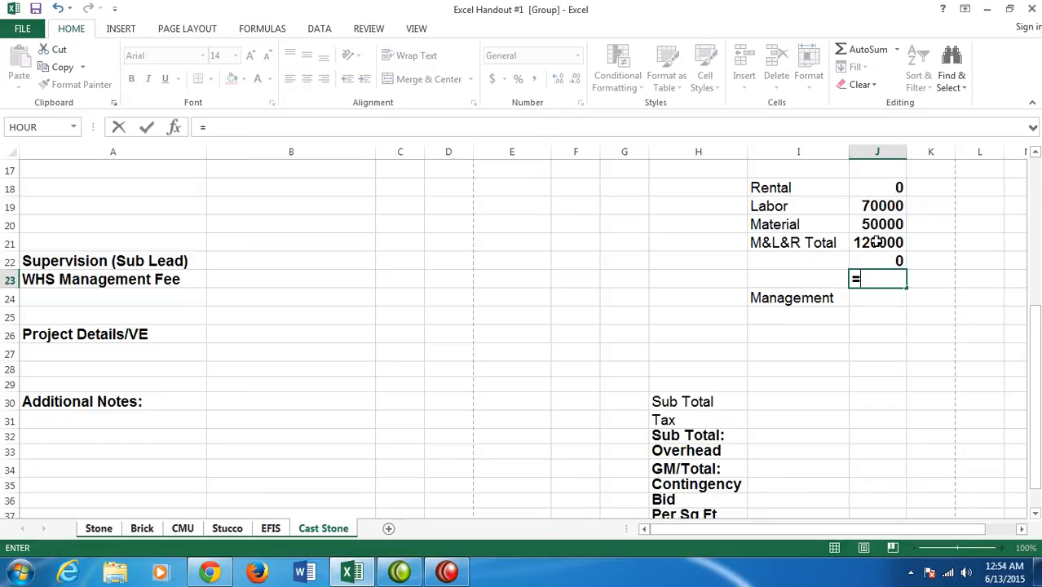
left_click(875, 242)
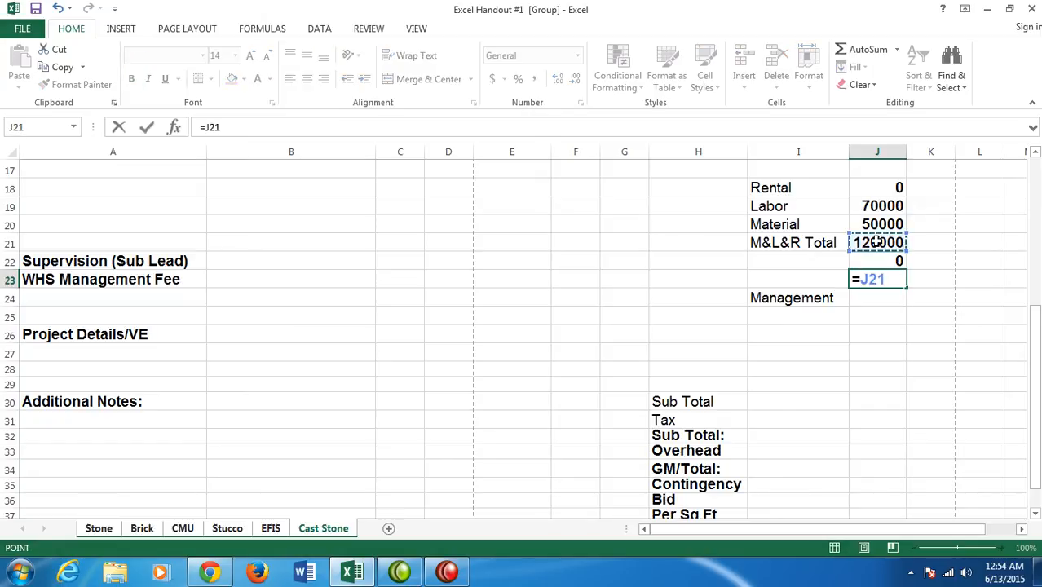
type("*")
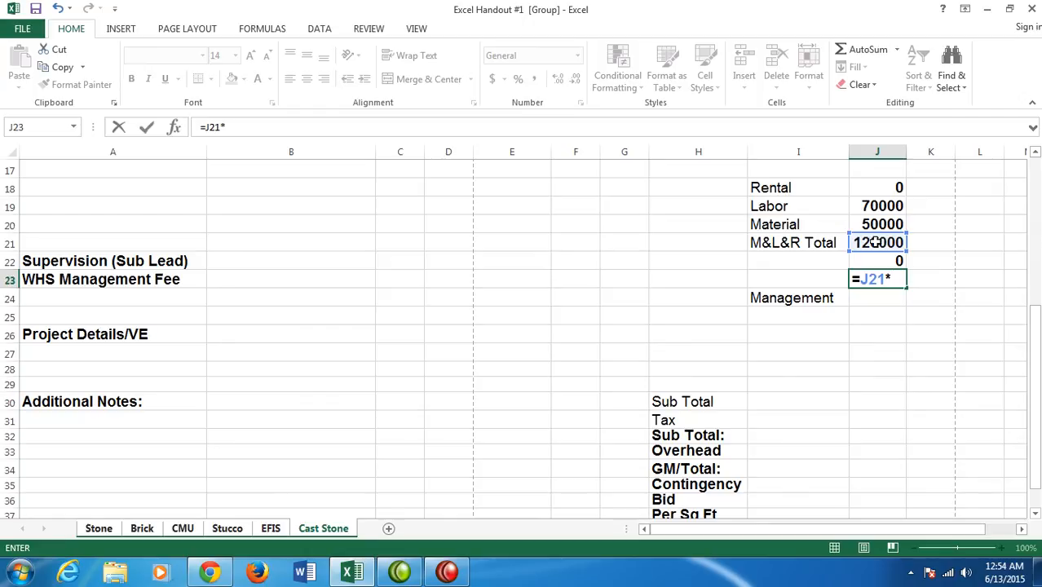
left_click(803, 283)
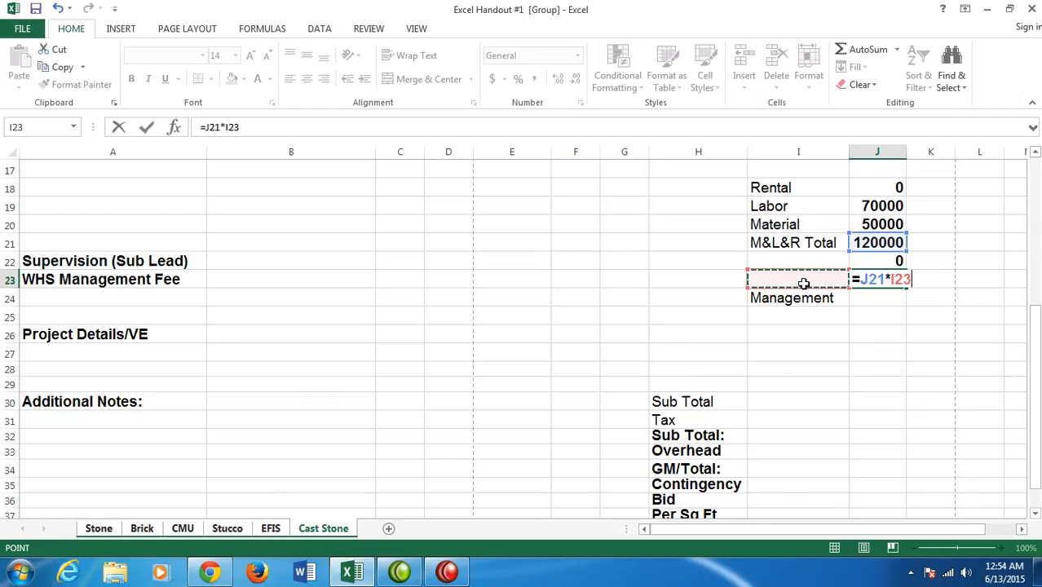
key("Return")
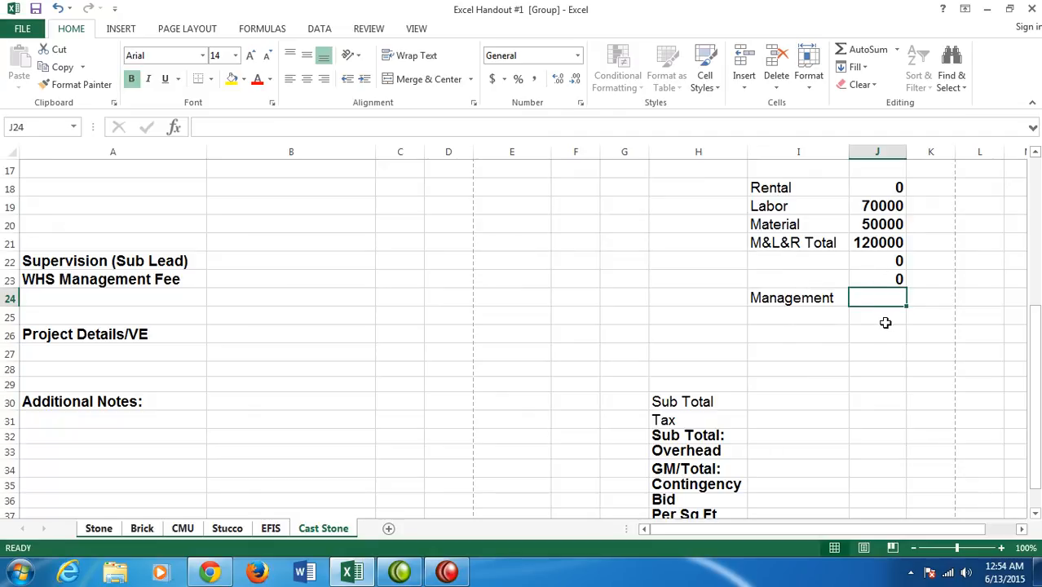
left_click(862, 49)
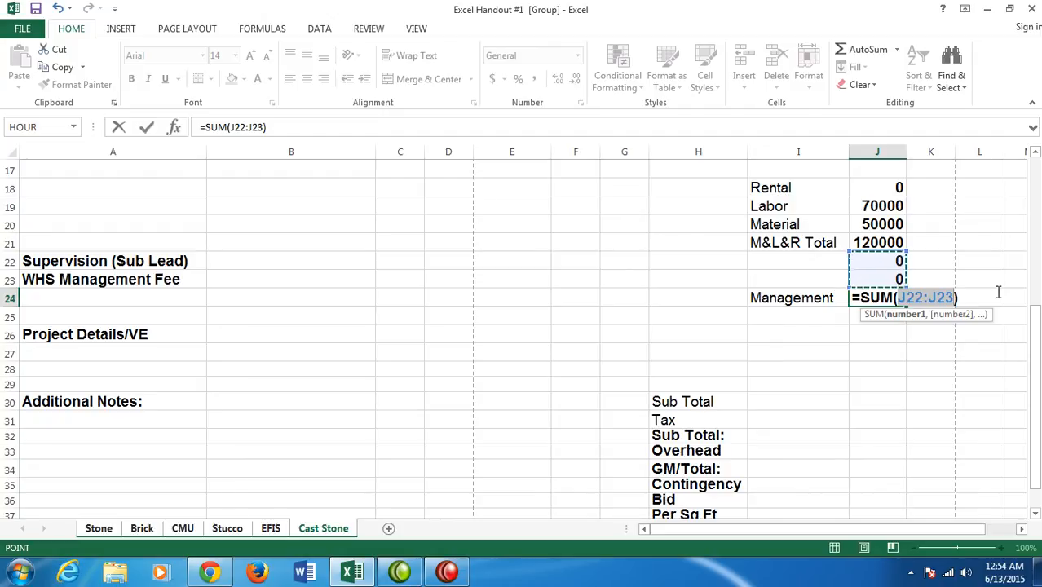
key("Return")
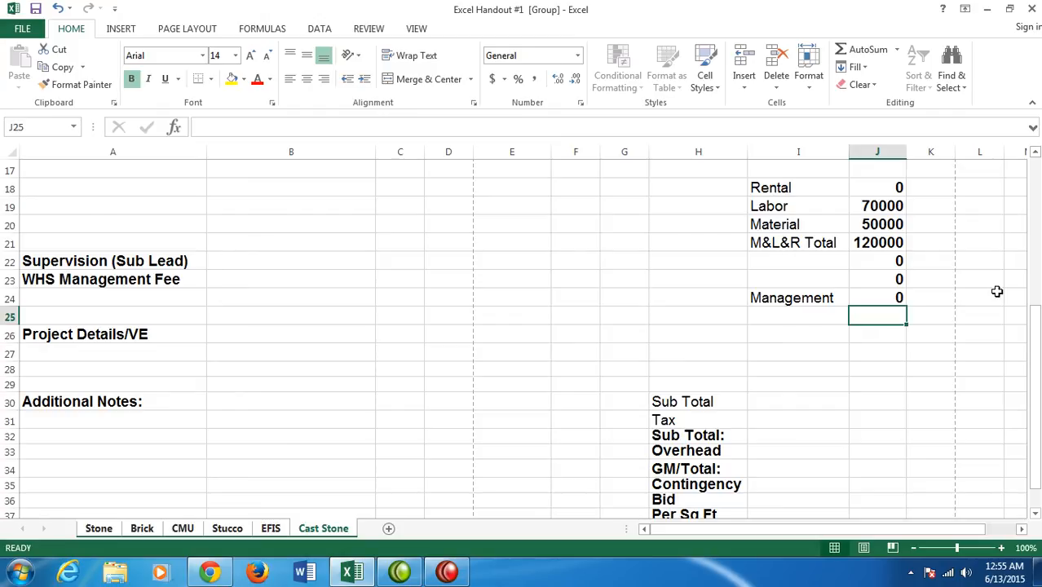
- Examine the M&L&R Total and Management formulas in column J and the Sub Total and Tax rows of the summary block
scroll(865, 411, "down", 2)
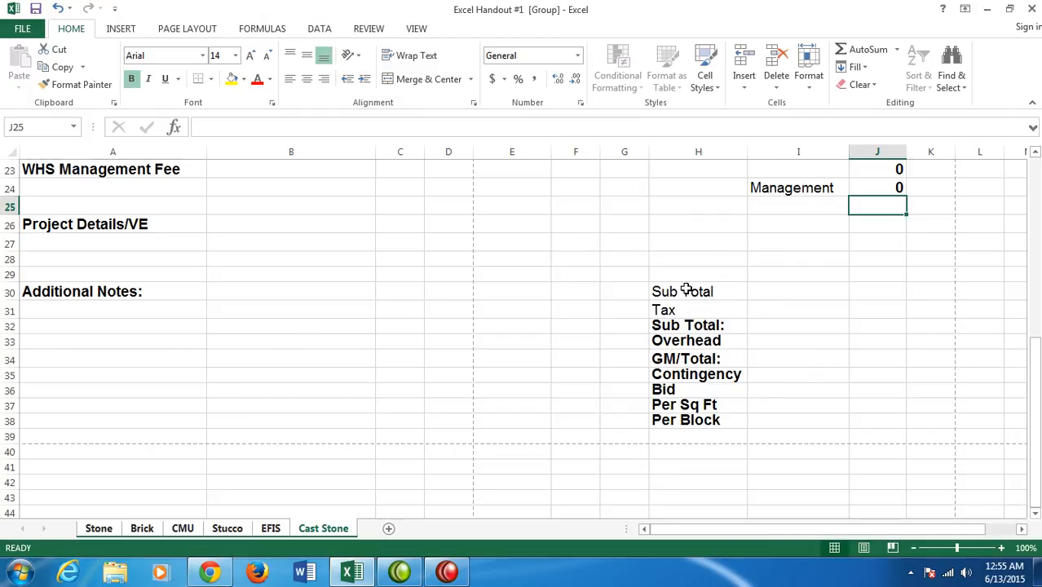
left_click(686, 290)
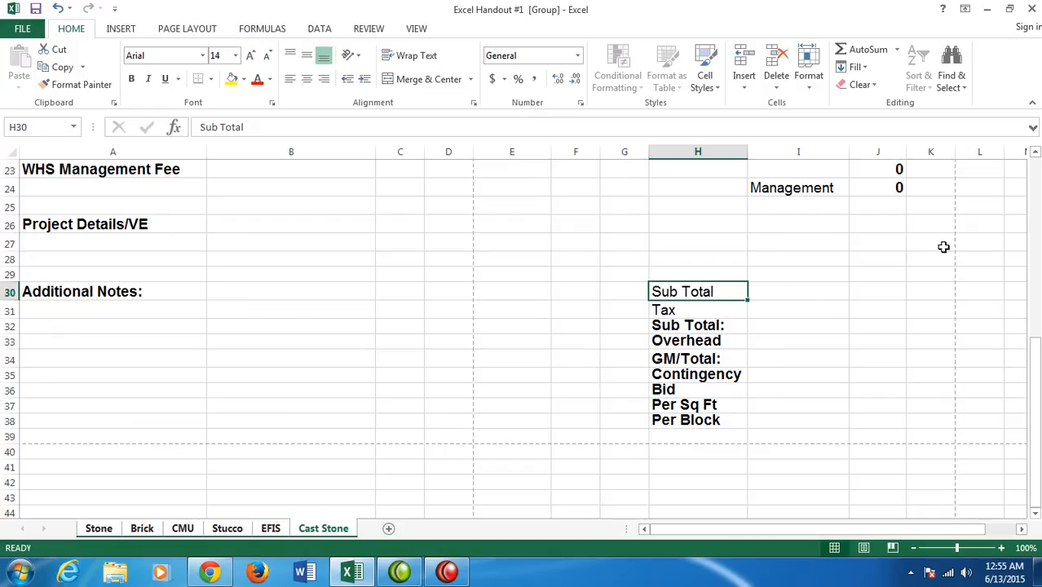
scroll(936, 309, "up", 1)
left_click(895, 183)
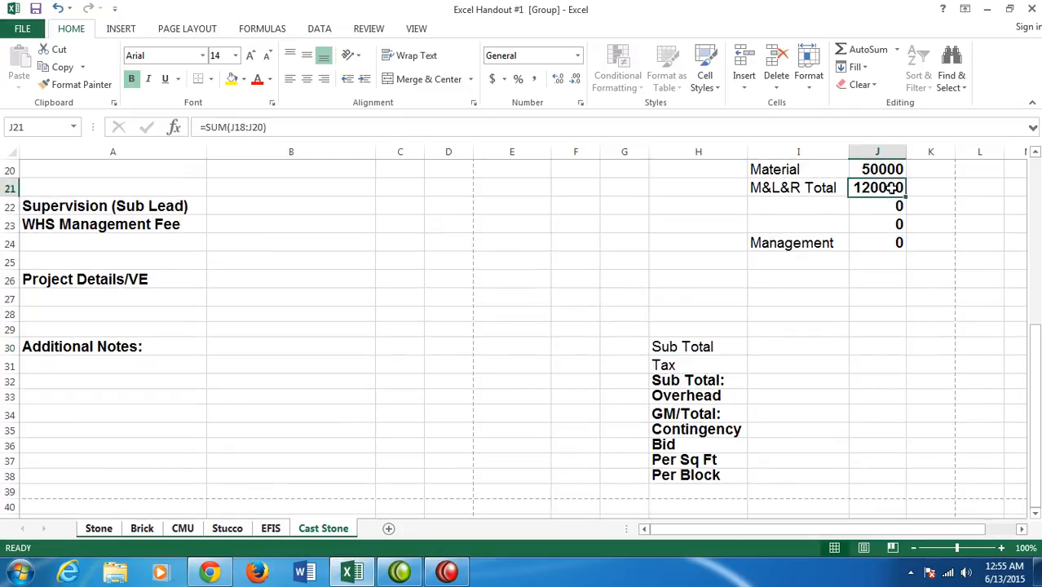
left_click(896, 249)
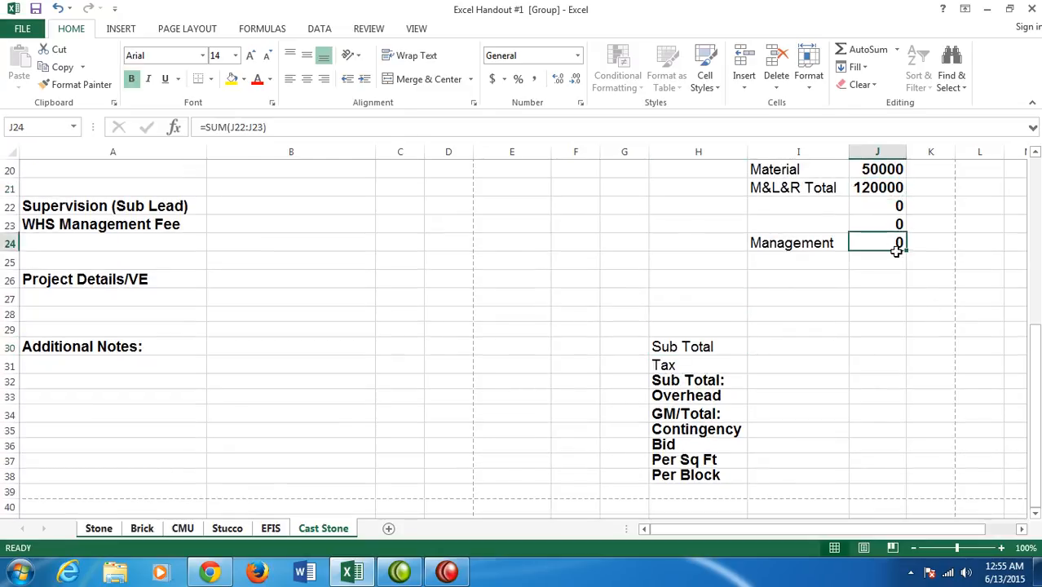
left_click(722, 368)
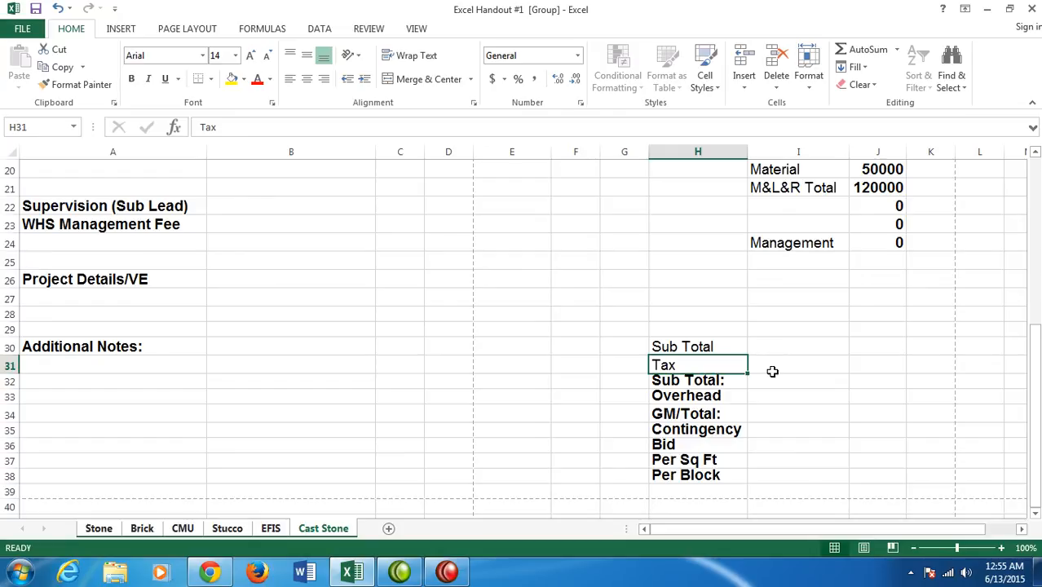
left_click(803, 363)
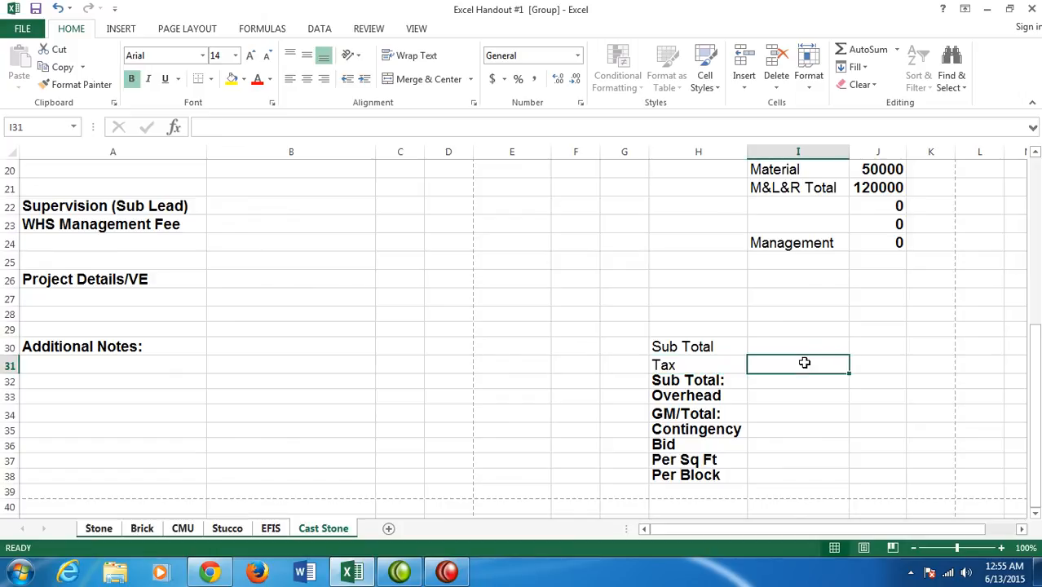
left_click(875, 367)
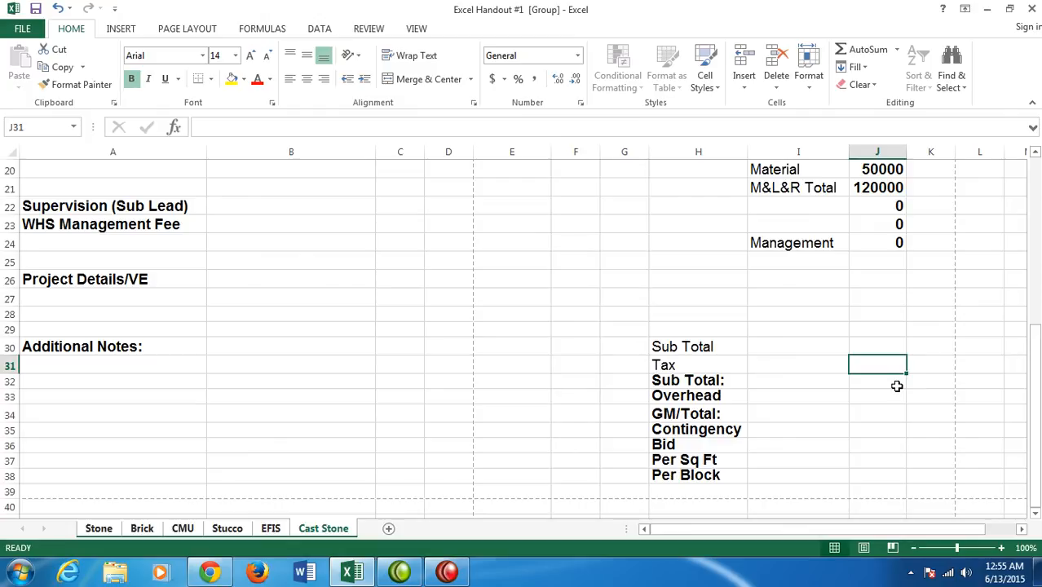
- Enter the formula =J21+J24 in cell J30 for the first Sub Total row
left_click(683, 346)
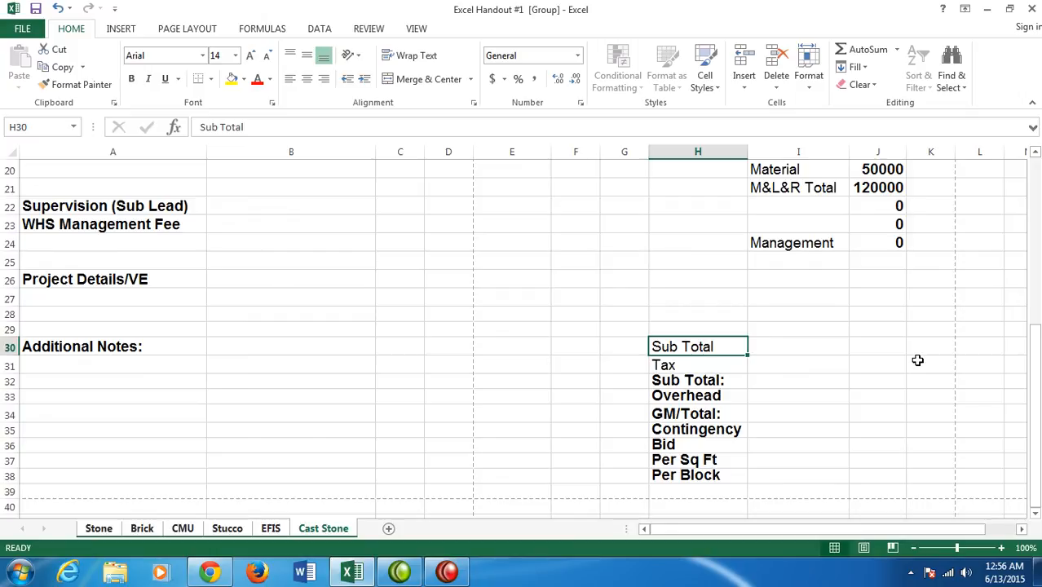
left_click(875, 346)
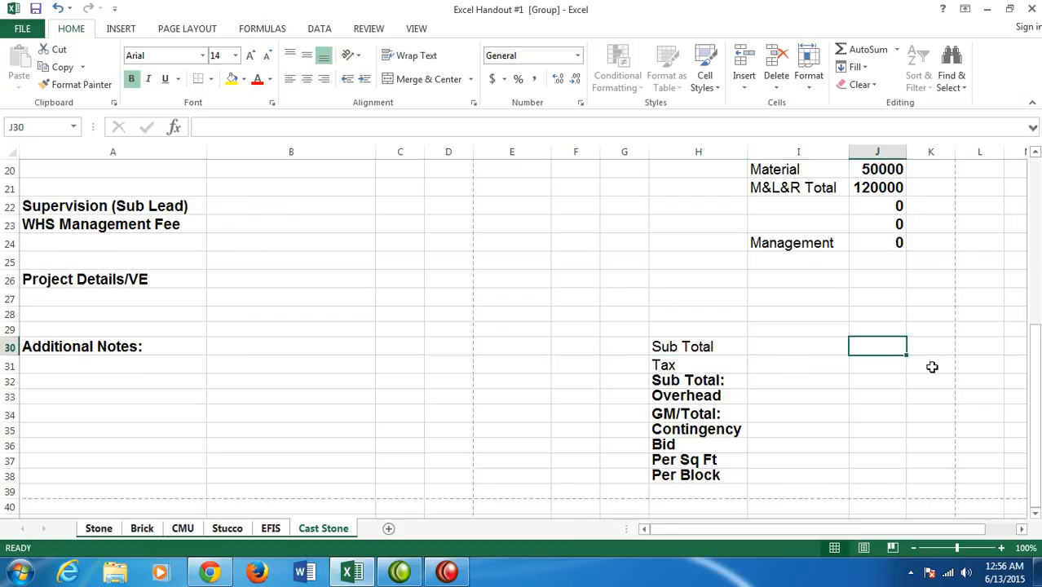
type("=J21")
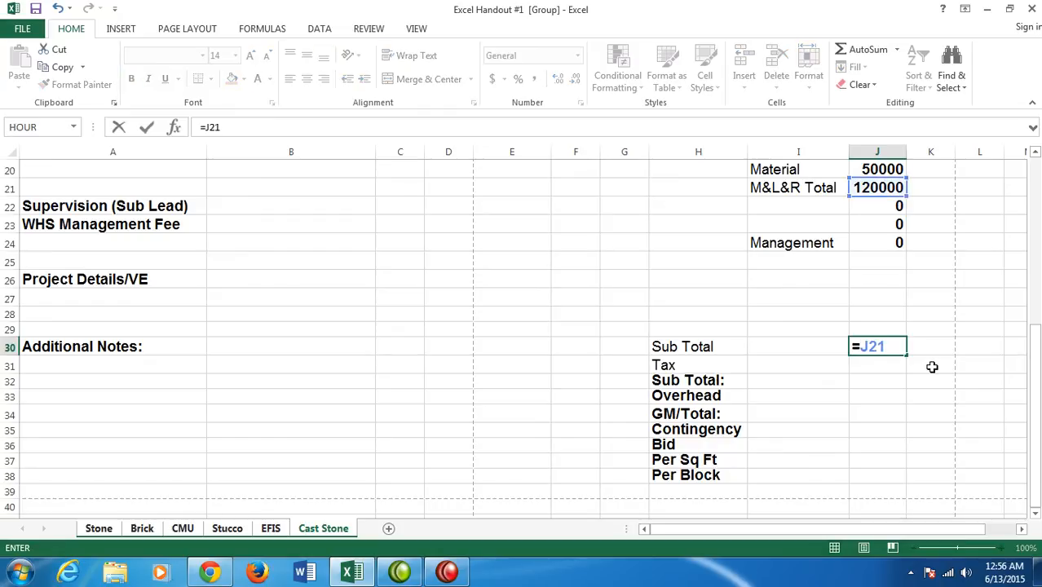
type("=")
key("BackSpace")
type("+J24")
key("Return")
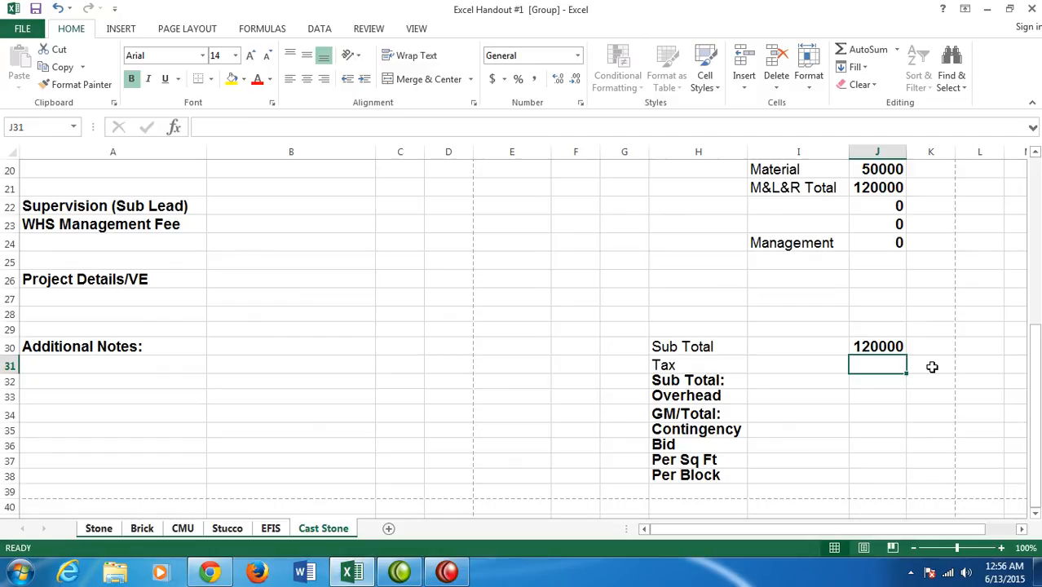
- Enter the Tax formula =(J18+J20)*I31 in cell J31 so rental and material are multiplied by the tax rate cell
type("=")
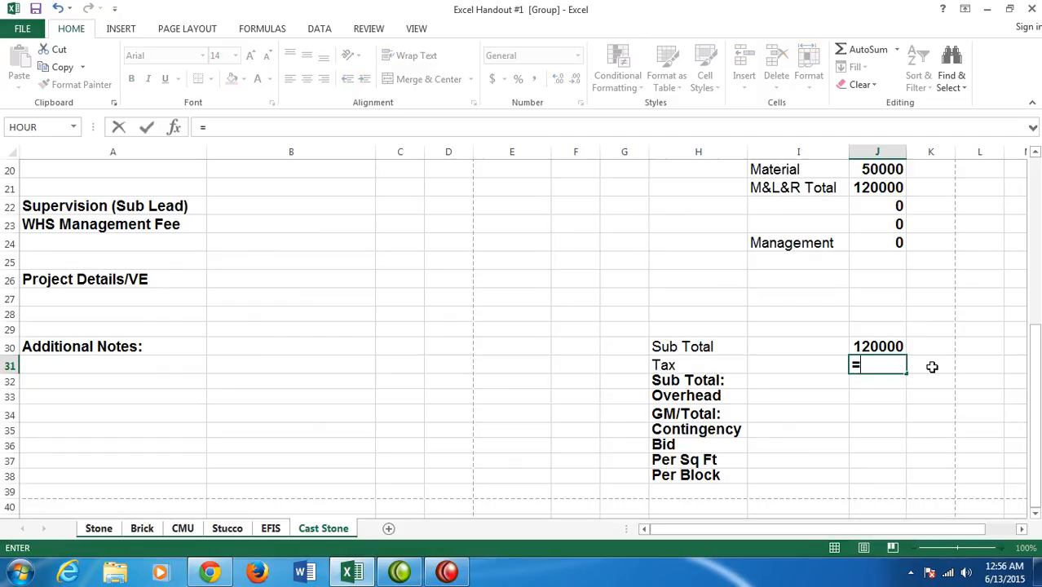
type("(")
scroll(933, 365, "up", 2)
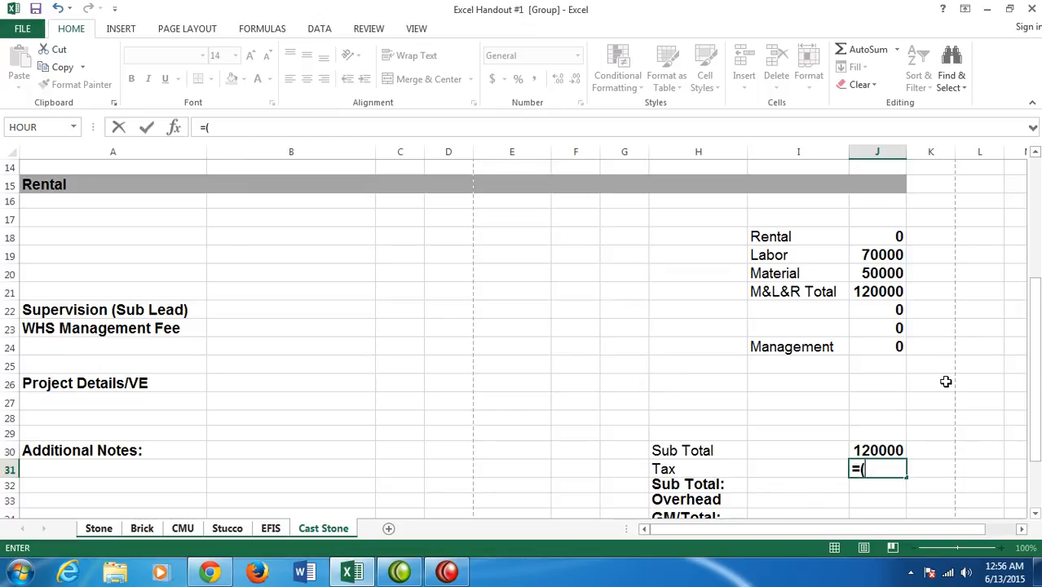
type("J18")
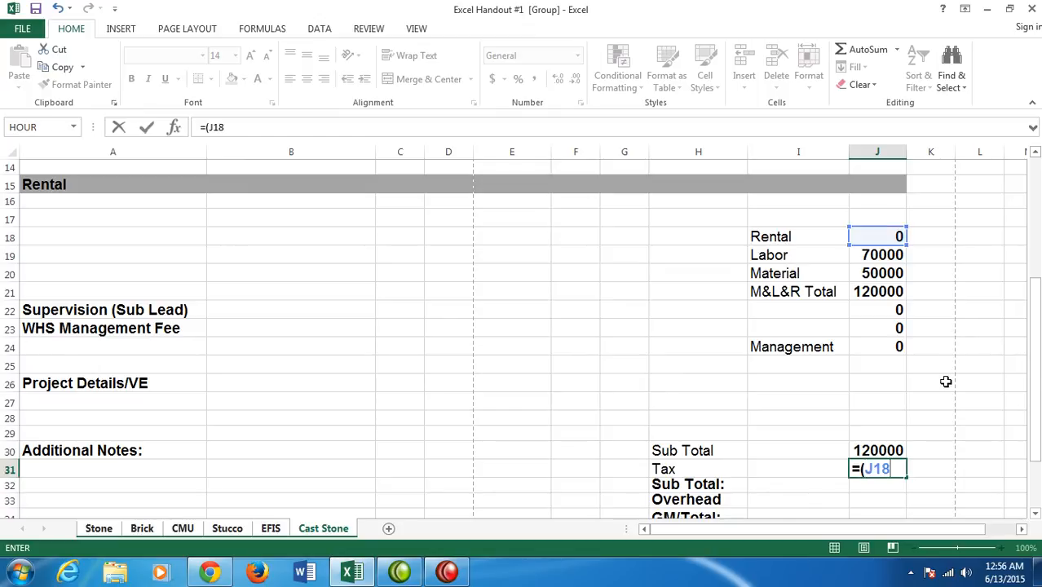
type("+J20)")
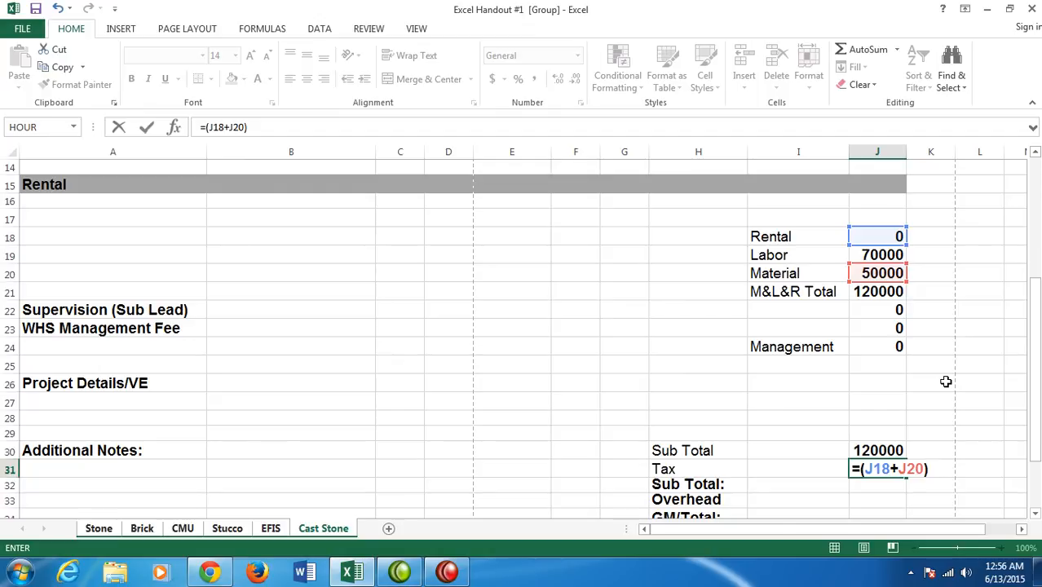
type("*")
type("I31")
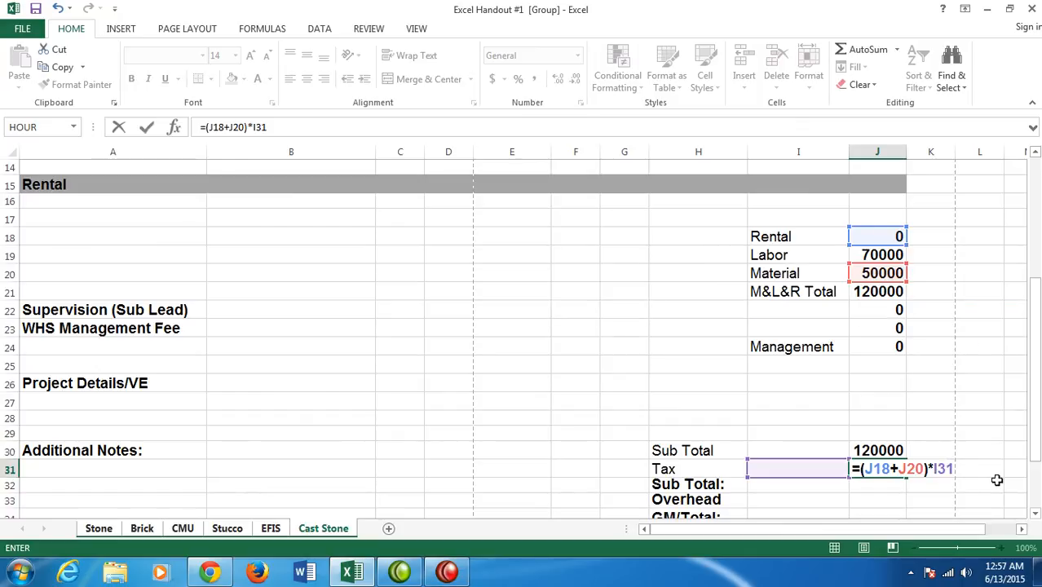
key("Return")
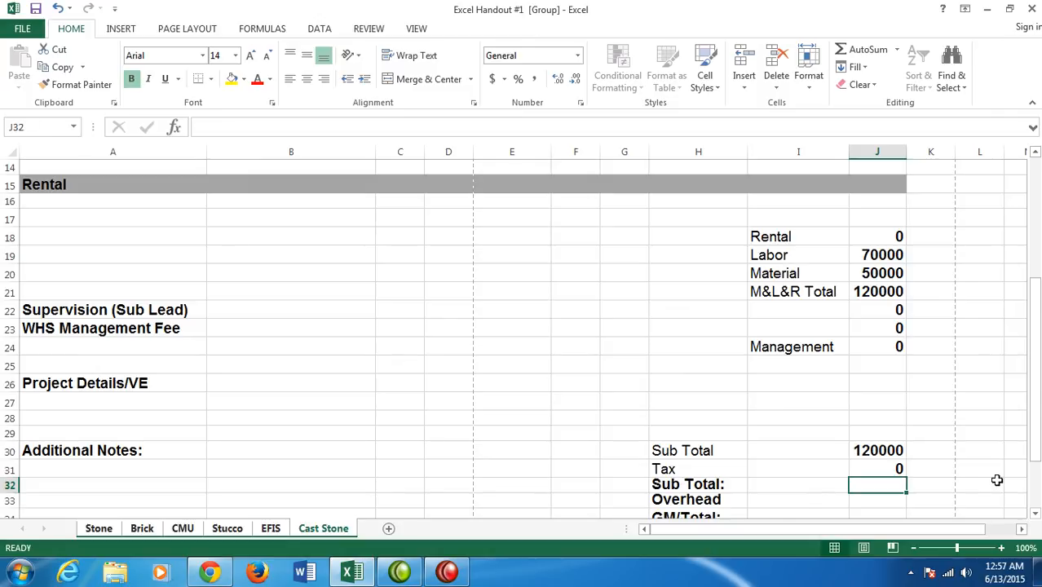
- Enter the formula =J30+I33 in cell J32 for the second Sub Total row
type("=J")
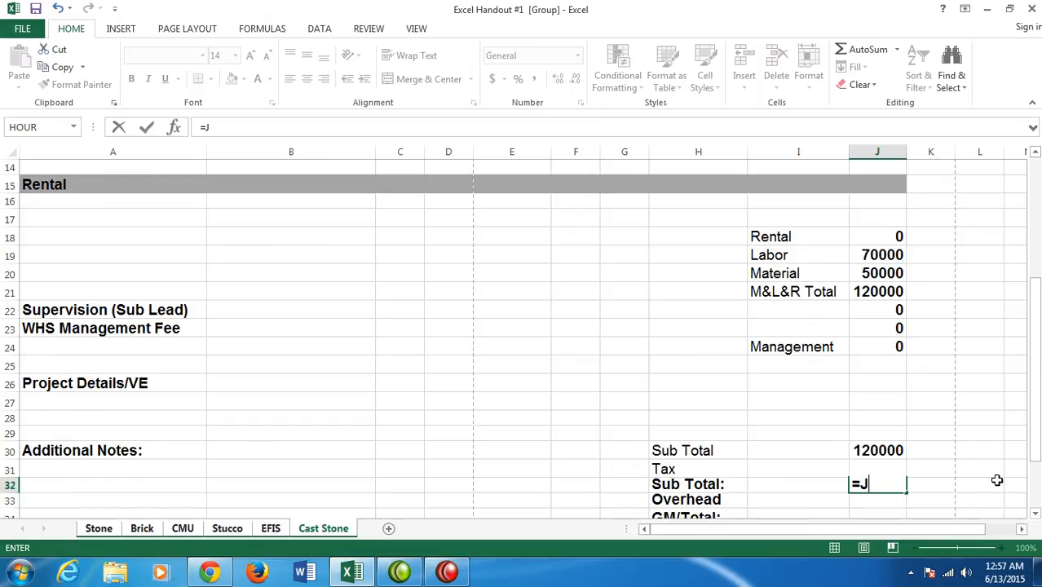
type("30+")
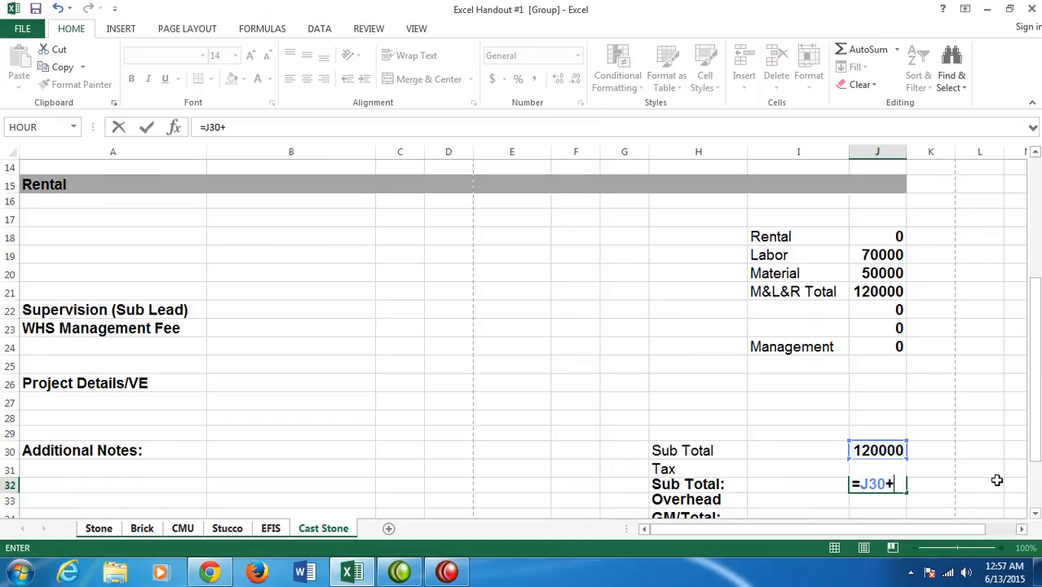
type("I33")
key("Return")
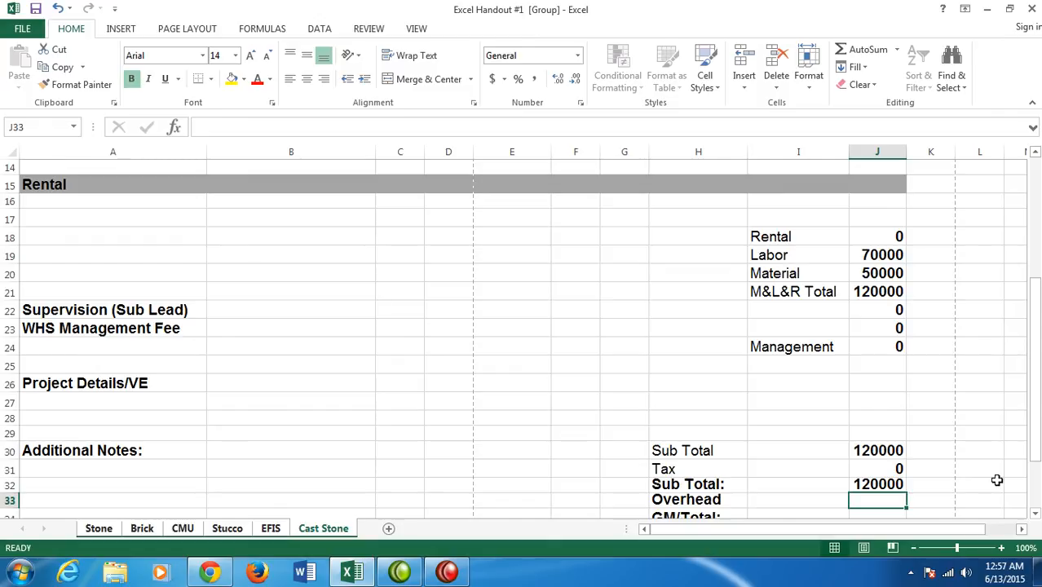
- Enter the formula =J32*I33 in cell J33 for the Overhead row
type("=J32")
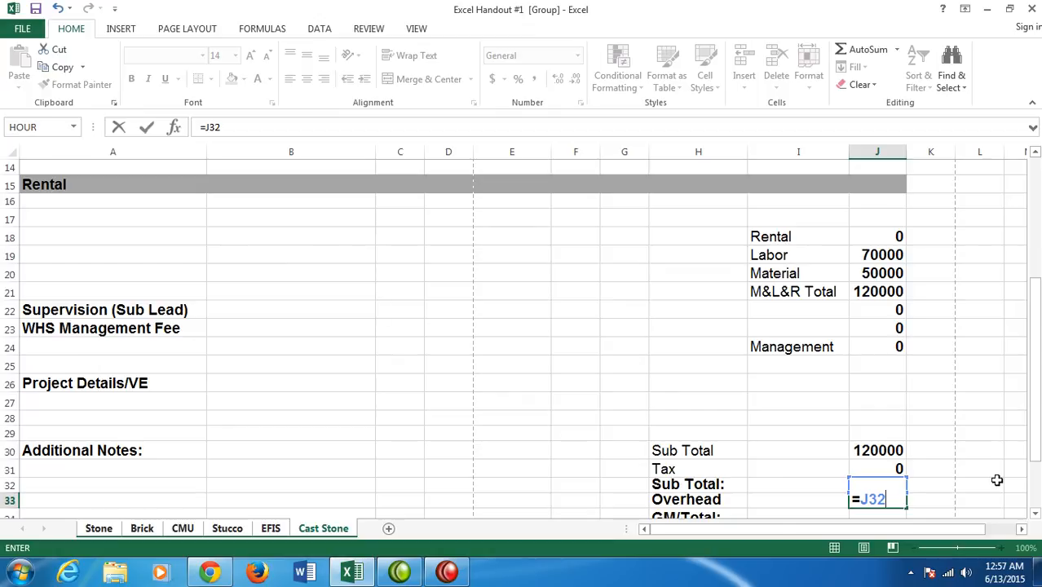
type("*I33")
key("Return")
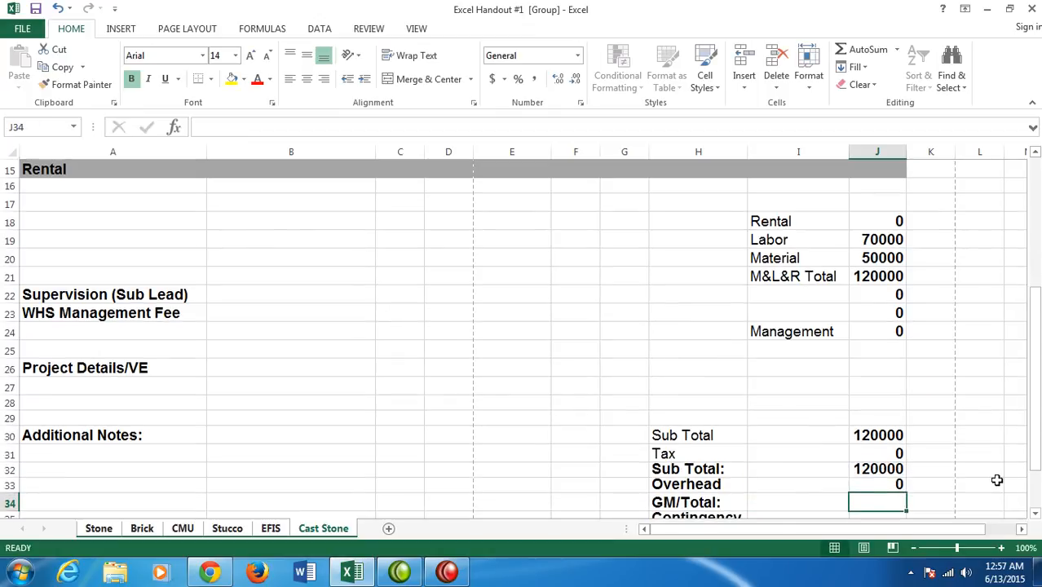
- Replace the formula in cell J32 with =J30+J31 so the second Sub Total adds the tax
key("Up")
key("Up")
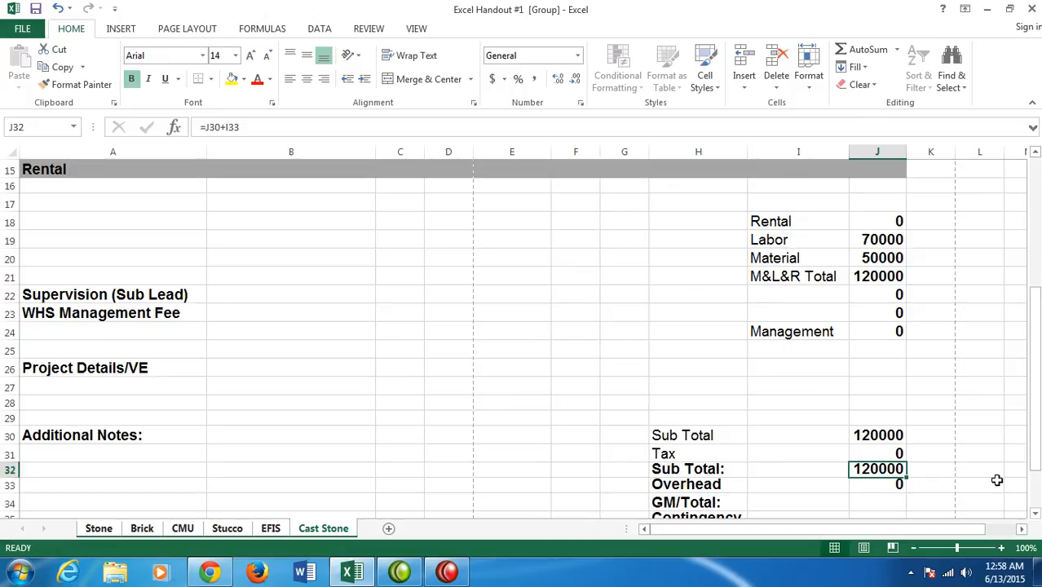
type("=J30+")
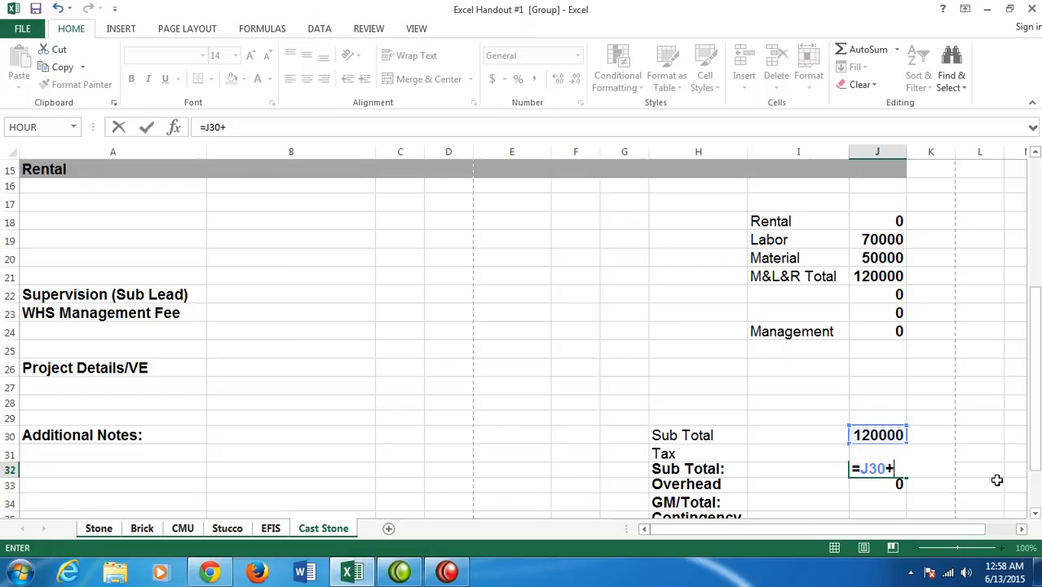
type("J31")
key("Return")
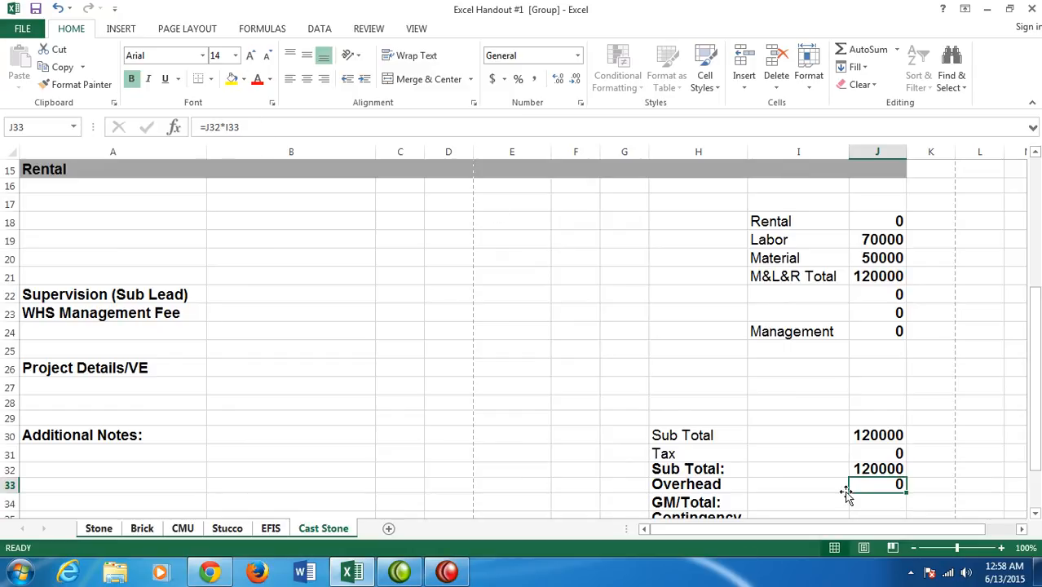
- Enter the formula =J32+J33 in cell J34 for the GM/Total row
left_click(881, 503)
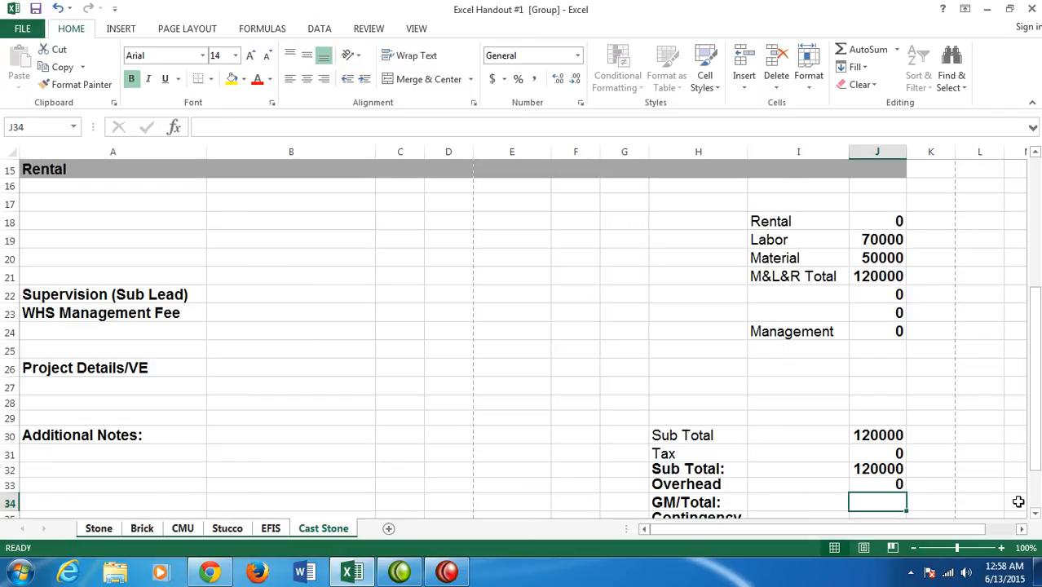
type("=J")
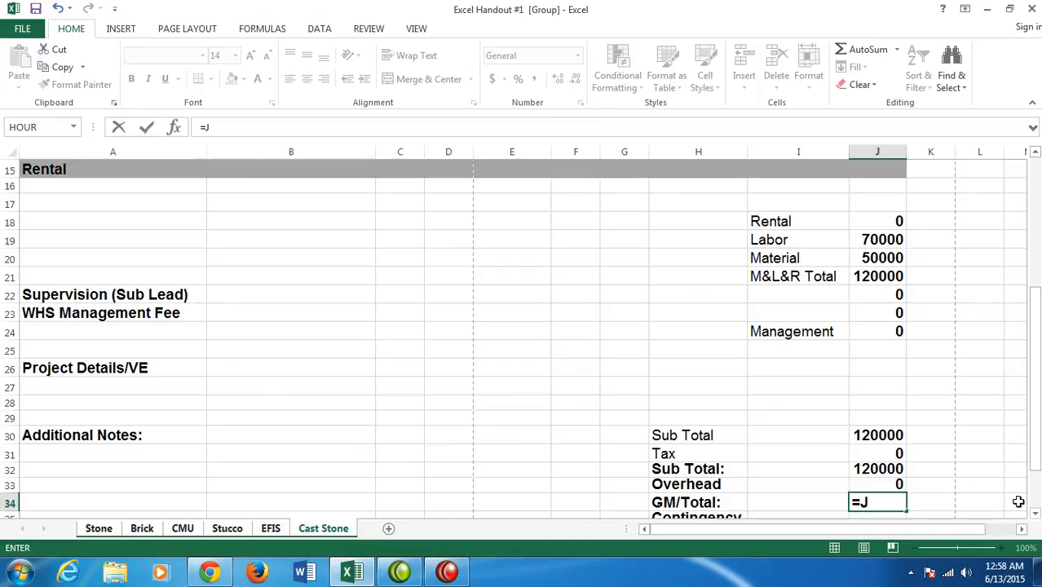
type("32+J33")
key("Return")
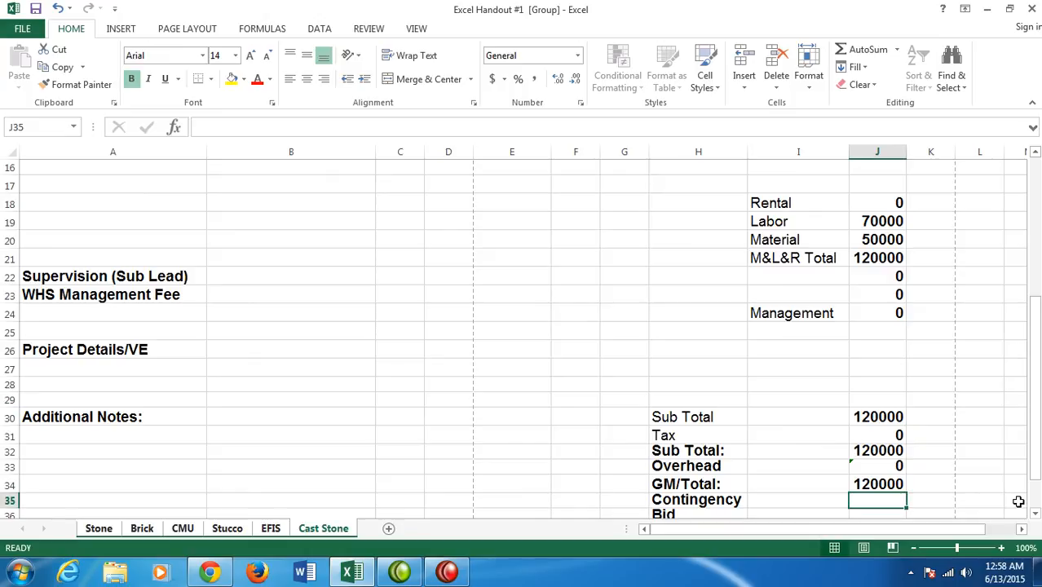
- Enter the formula =J34*I35 in cell J35 for the Contingency row
type("=")
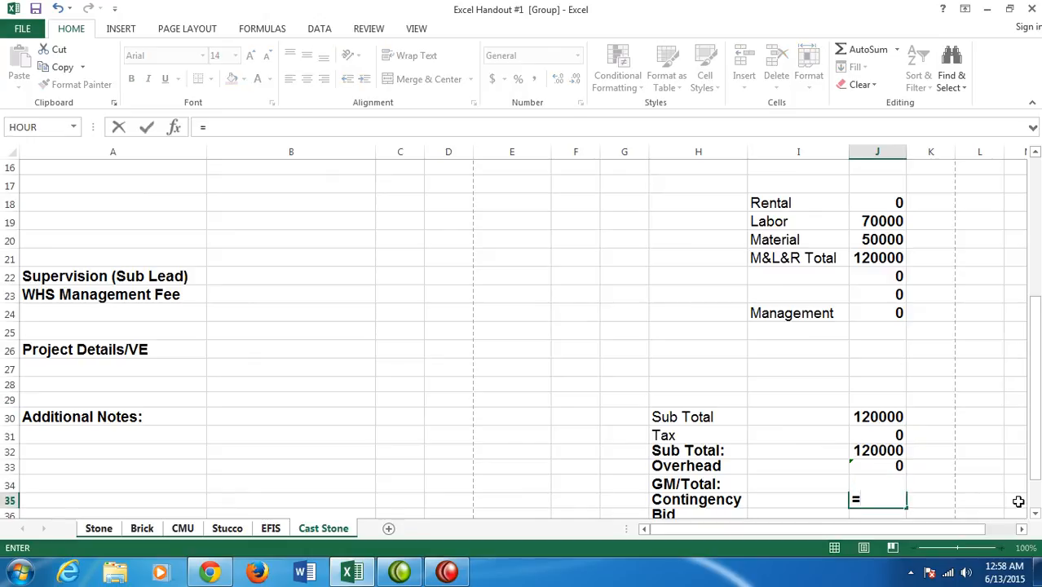
type("J34")
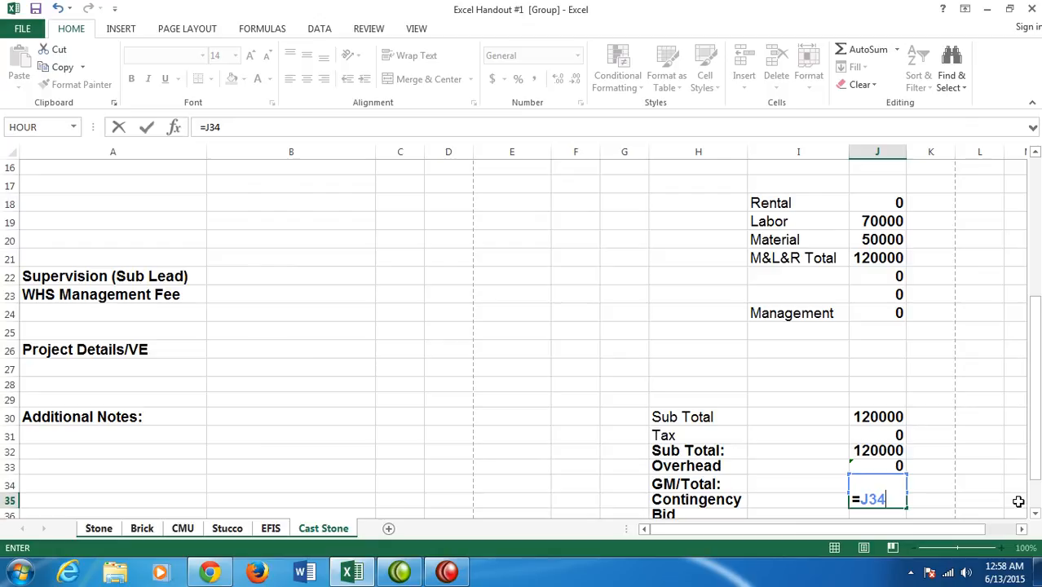
type("*I35")
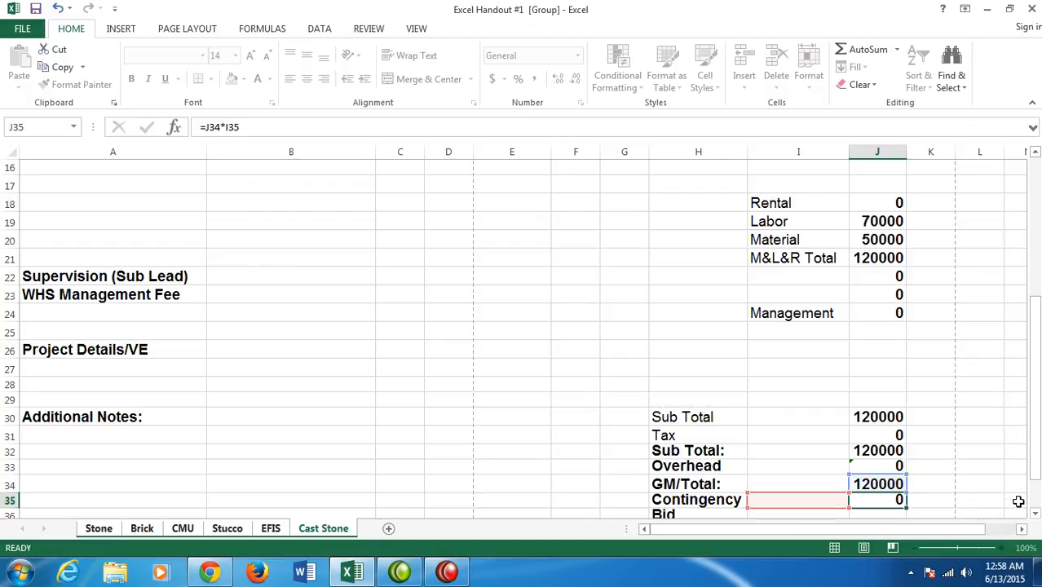
key("Return")
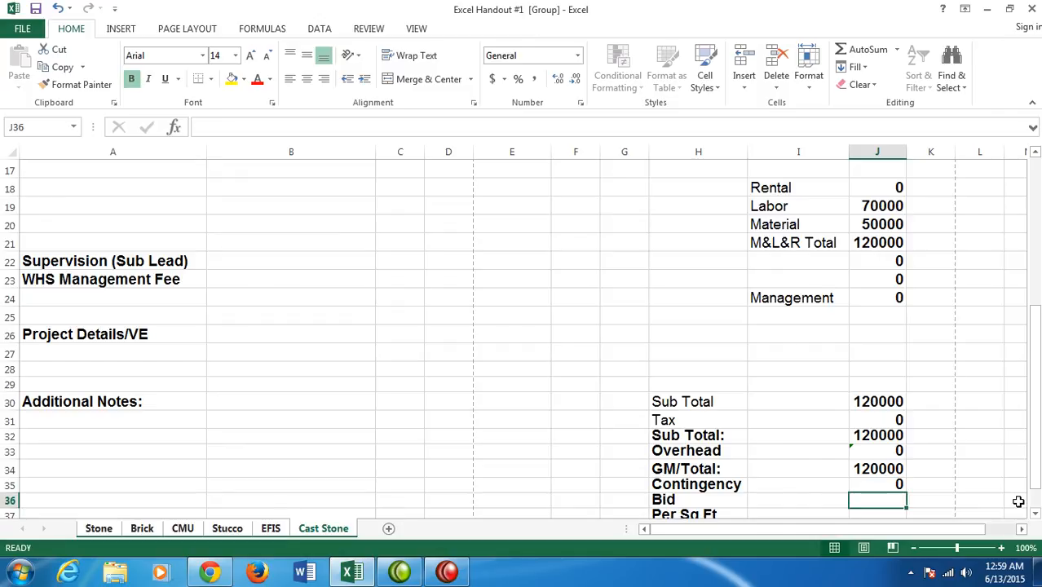
- Enter the formula =J34+J35 in cell J36 for the Bid row
type("=J")
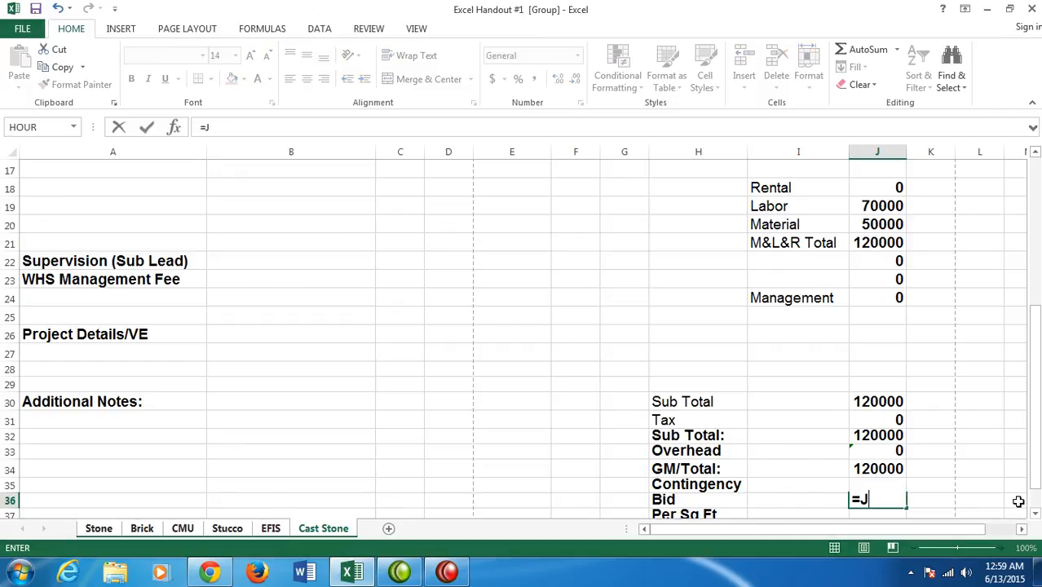
type("34")
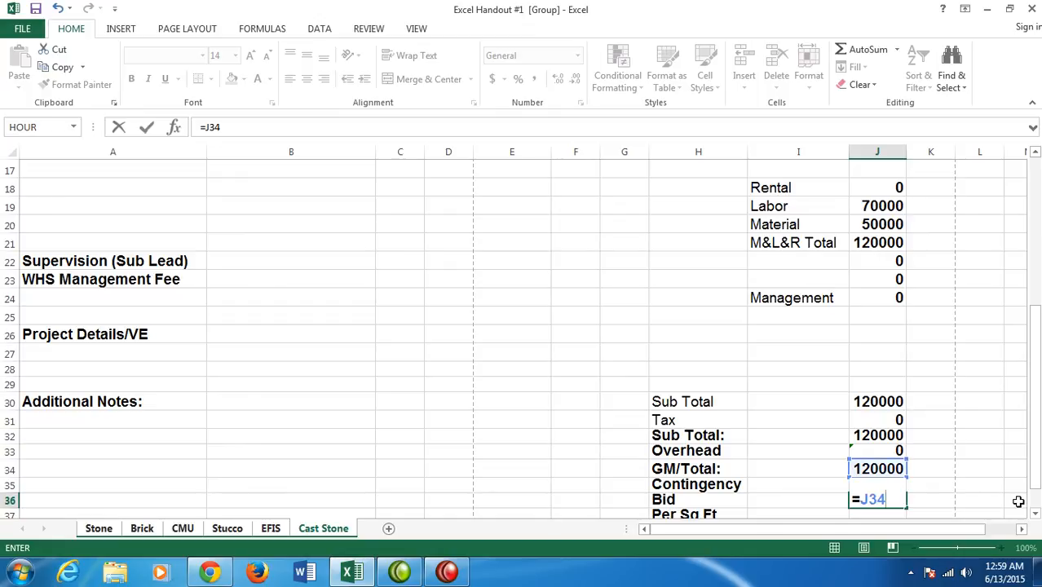
type("+J35")
key("Return")
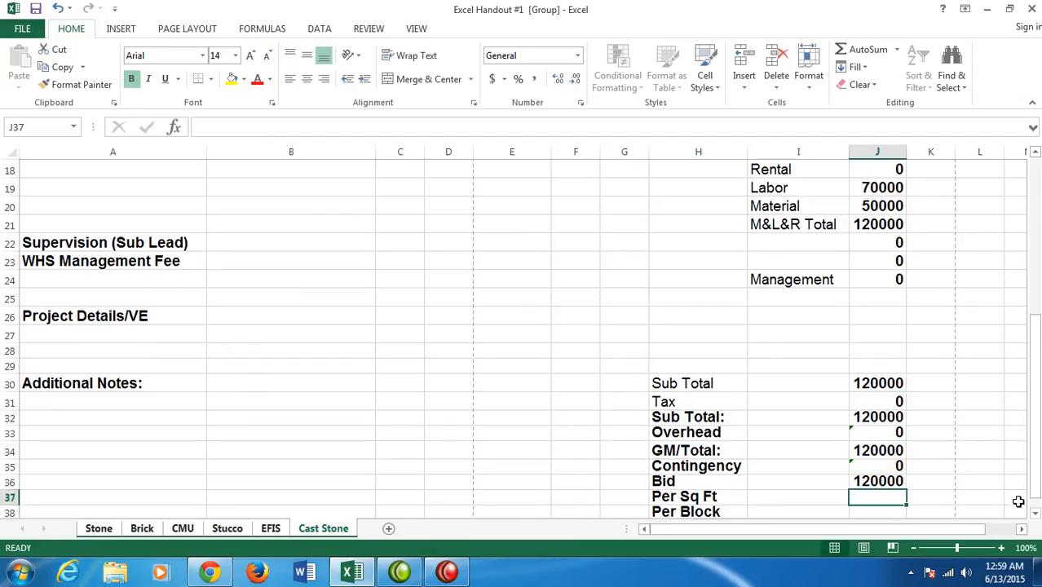
- Review the overhead, total, contingency and bid formulas in cells J33 through J36
key("Up")
key("Up")
key("Up")
key("Up")
key("Up")
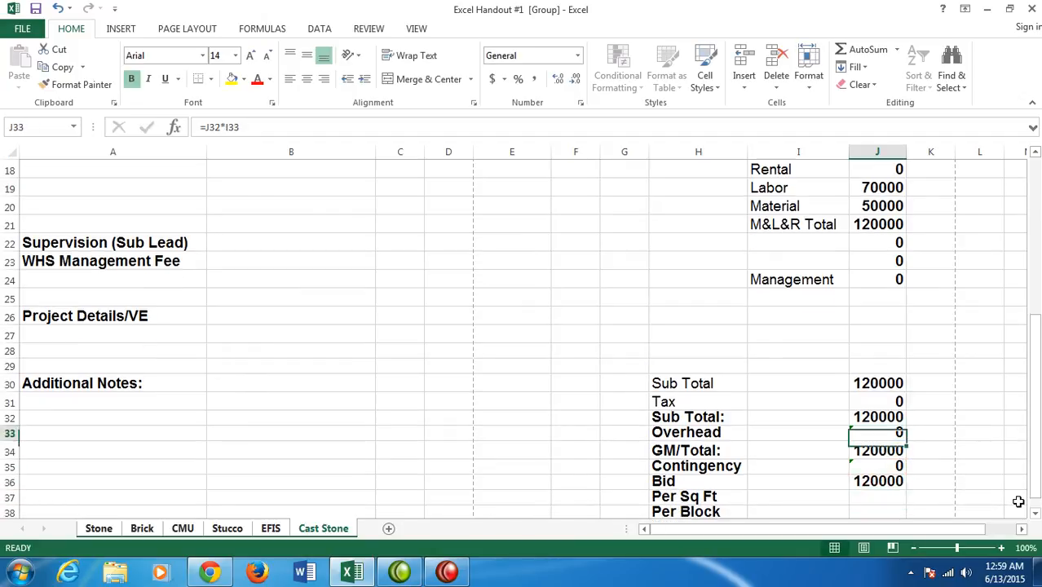
key("Down")
key("Down")
key("Down")
key("Up")
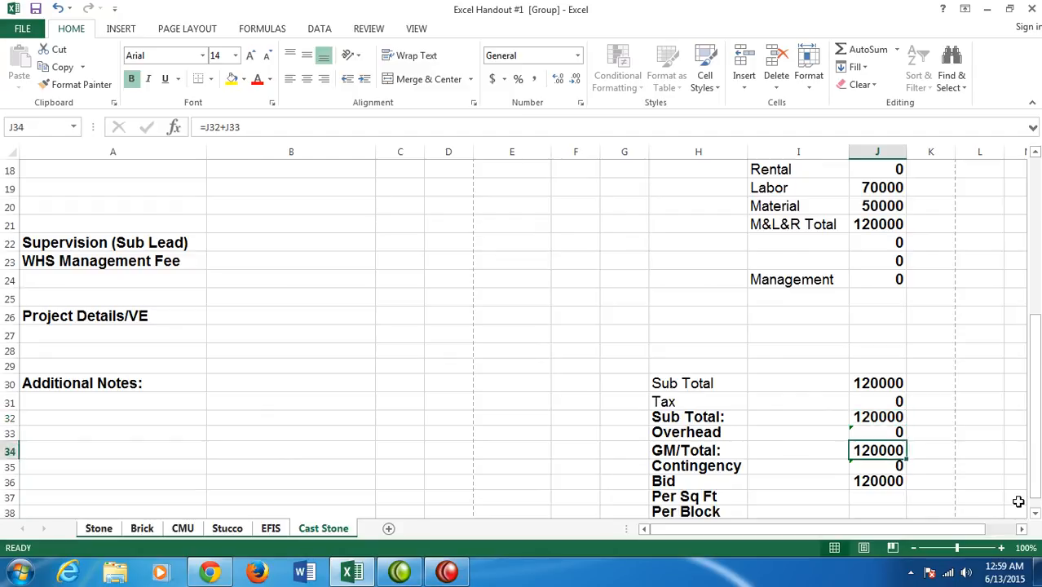
key("Down")
key("Down")
key("Down")
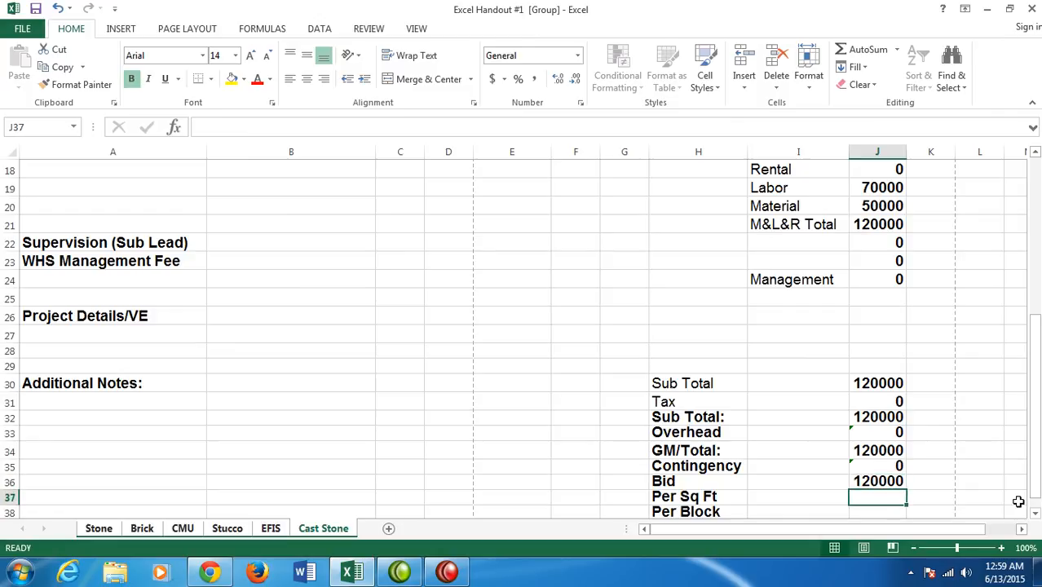
- Enter the formula =J36/I3 in cell J37 for the Per Sq Ft row
type("=")
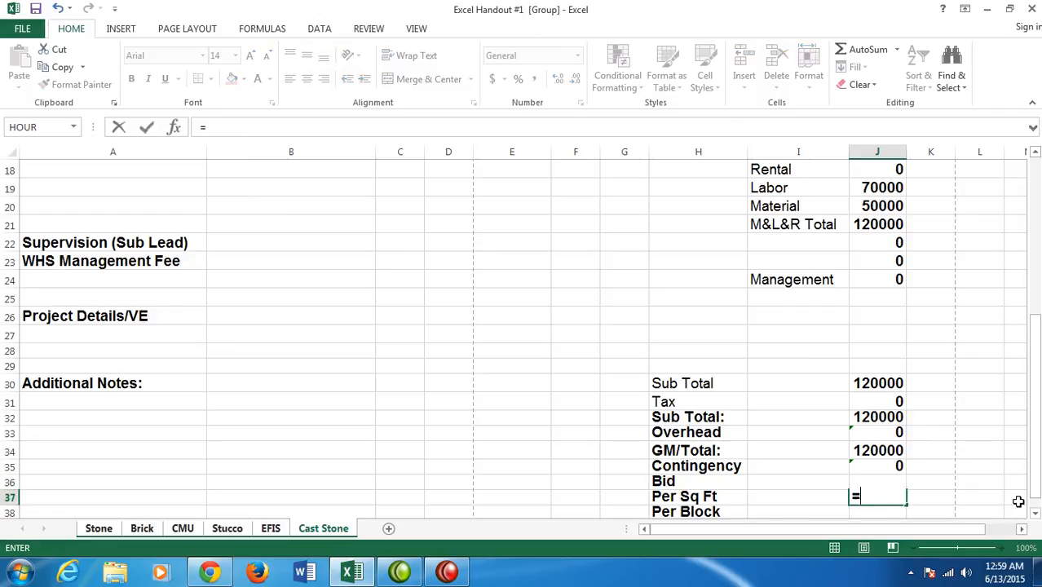
type("J36")
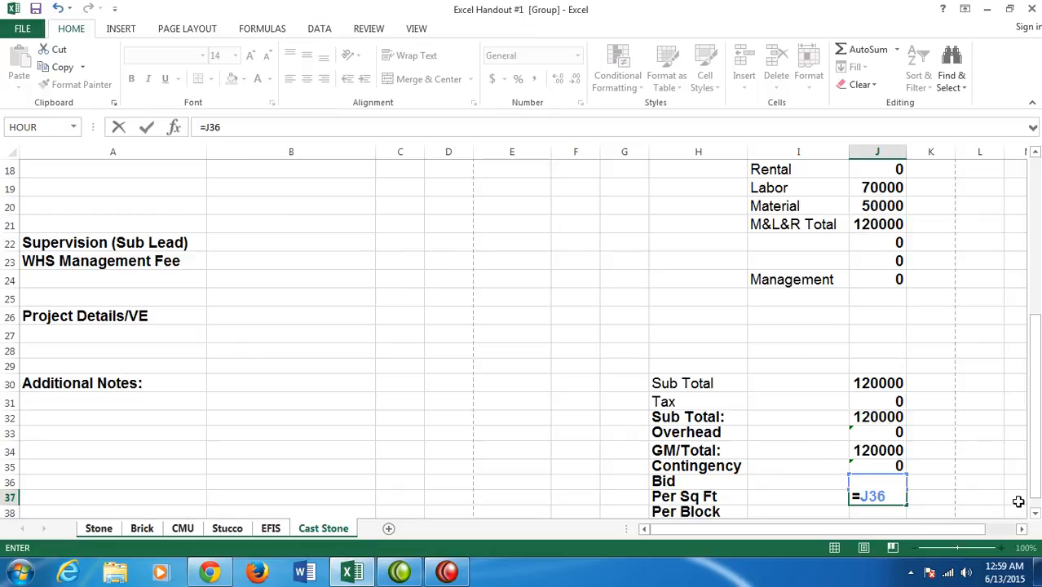
type("/I")
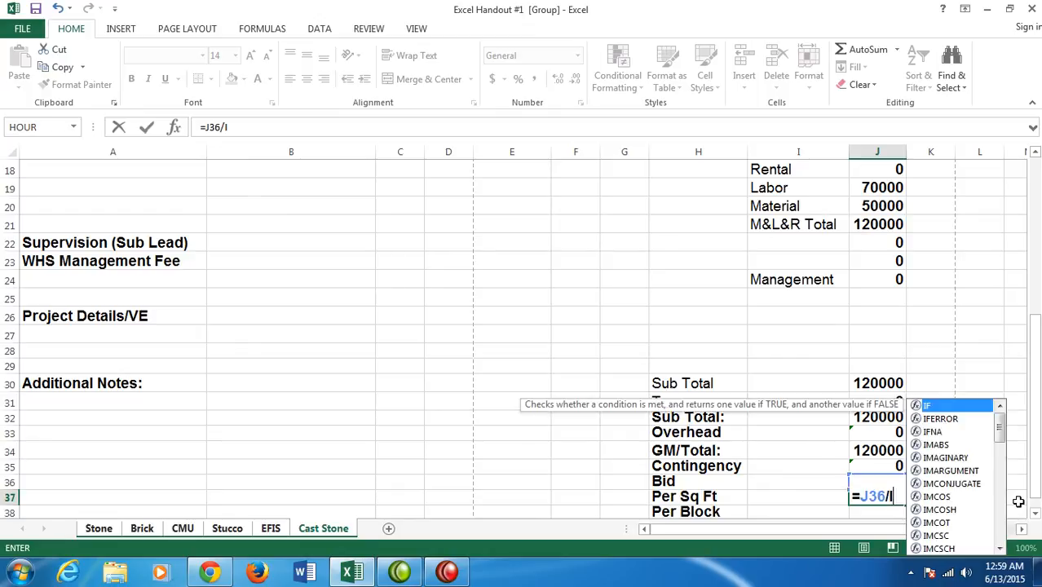
type("3")
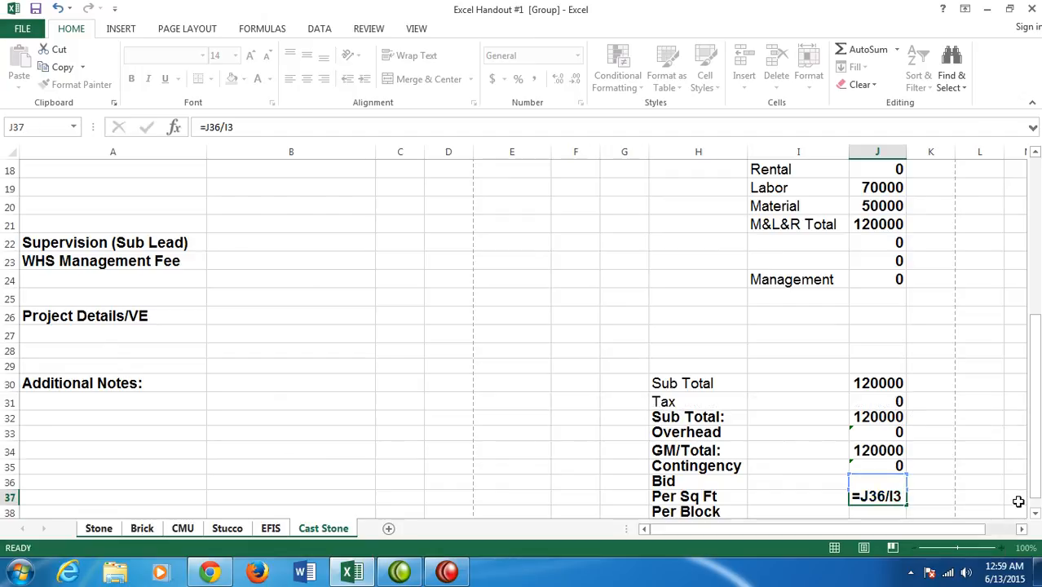
key("Return")
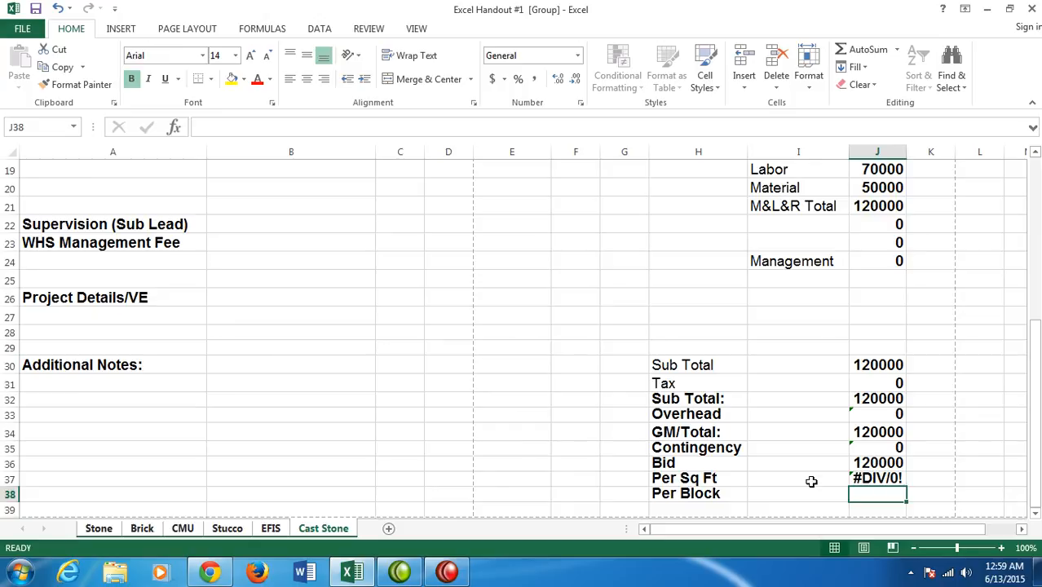
- Check the Per Sq Ft formula in J37 and the divisor cell I3 it refers to
left_click(884, 479)
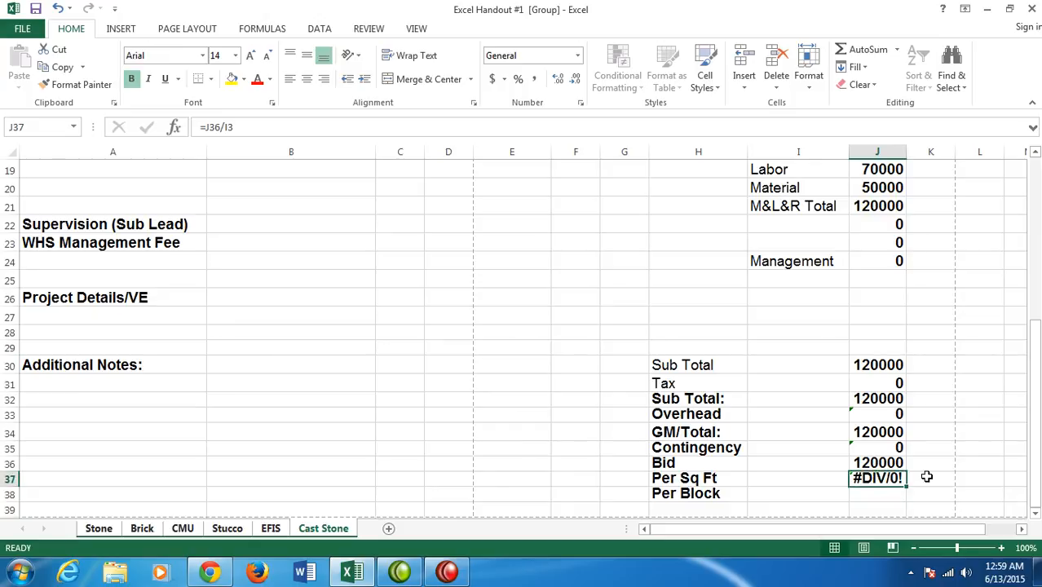
left_click_drag(1033, 412, 1011, 236)
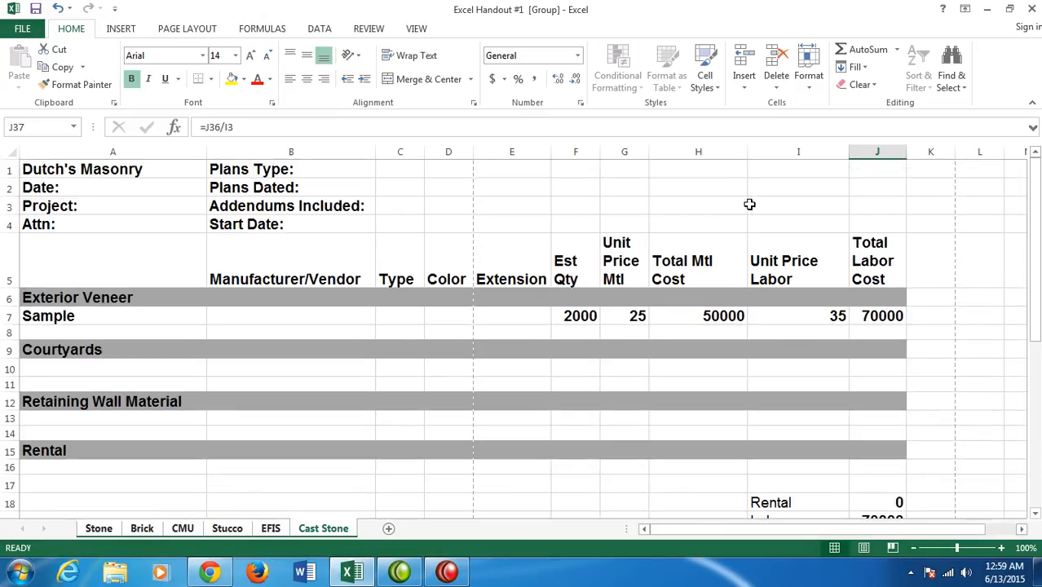
left_click(775, 202)
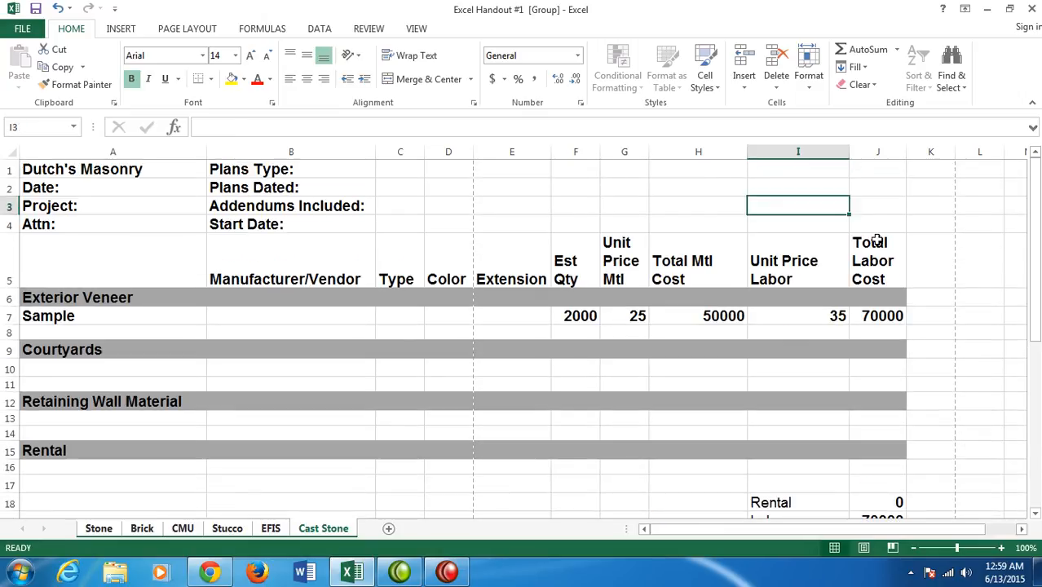
left_click_drag(1035, 302, 1017, 476)
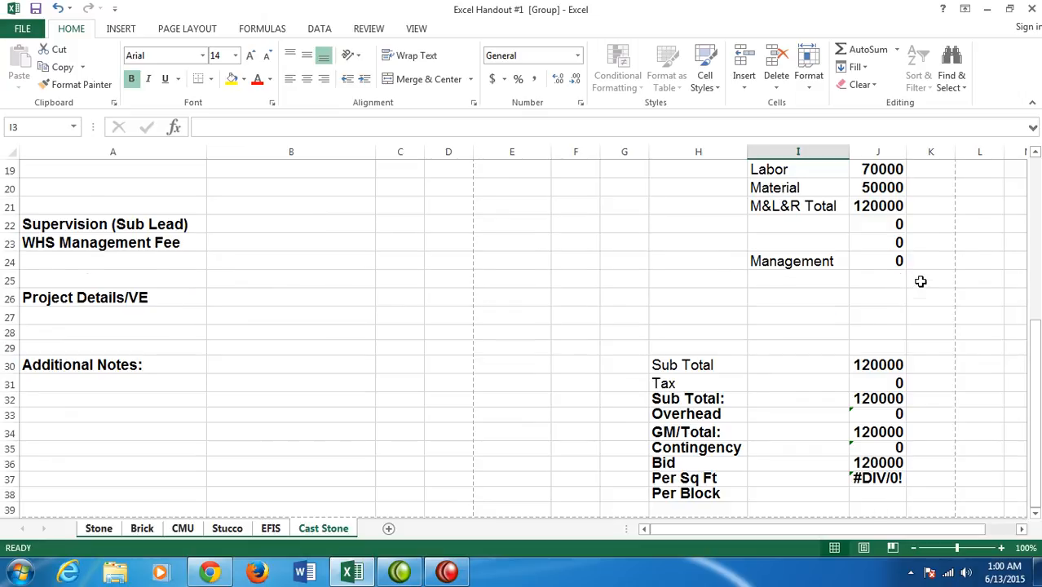
- Show formulas in the worksheet to examine the column J cost-summary formulas, and switch back to displaying values
scroll(918, 282, "up", 1)
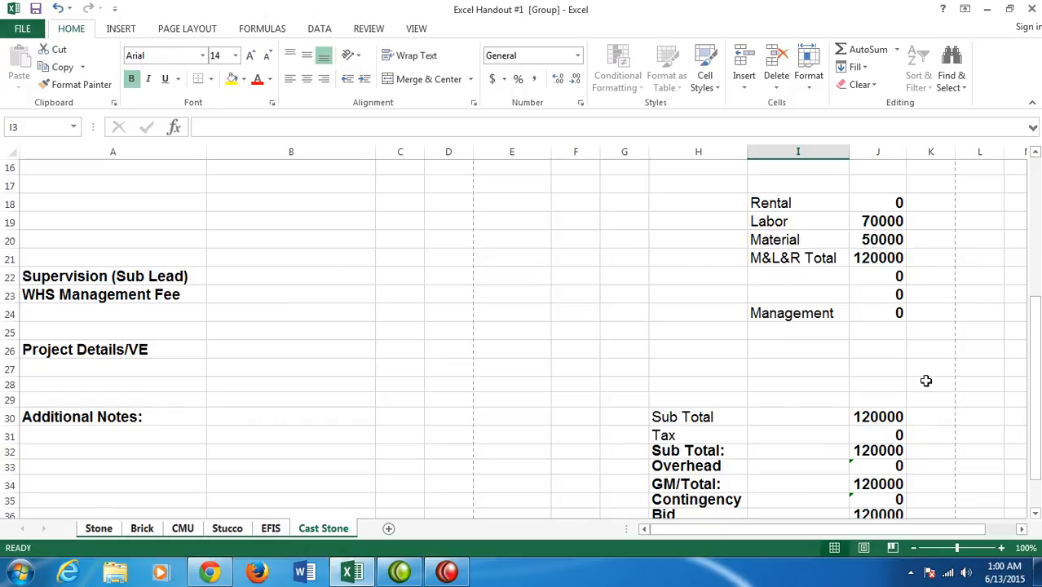
left_click(269, 30)
left_click(690, 51)
left_click_drag(845, 530, 1036, 530)
scroll(1004, 472, "down", 1)
scroll(1008, 474, "up", 2)
scroll(1008, 475, "down", 1)
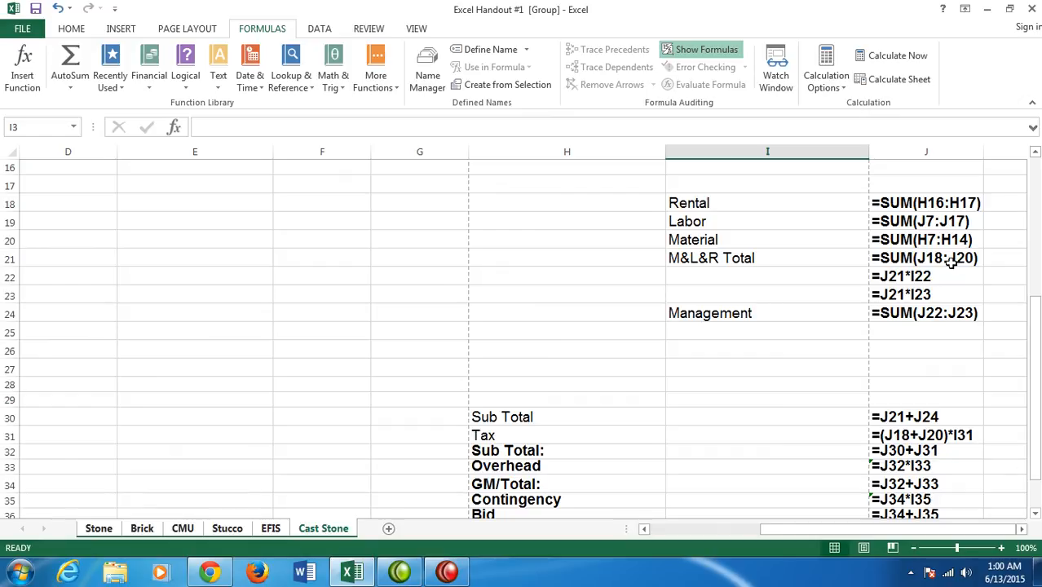
left_click(698, 52)
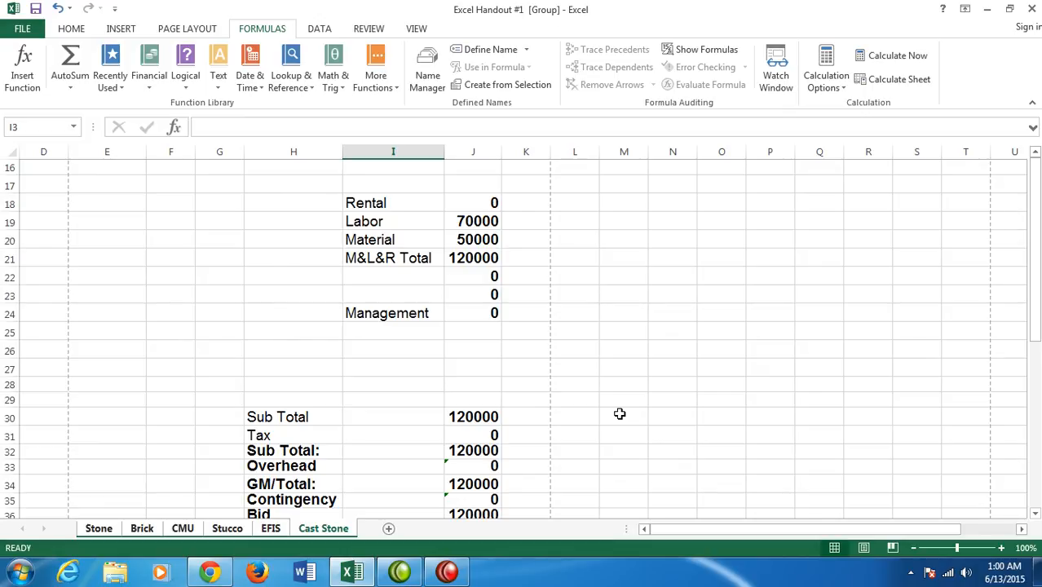
- Start saving a copy of the workbook and choose the Excel folder on Seagate Backup Plus Drive (F:) as its location
left_click(29, 29)
left_click(36, 180)
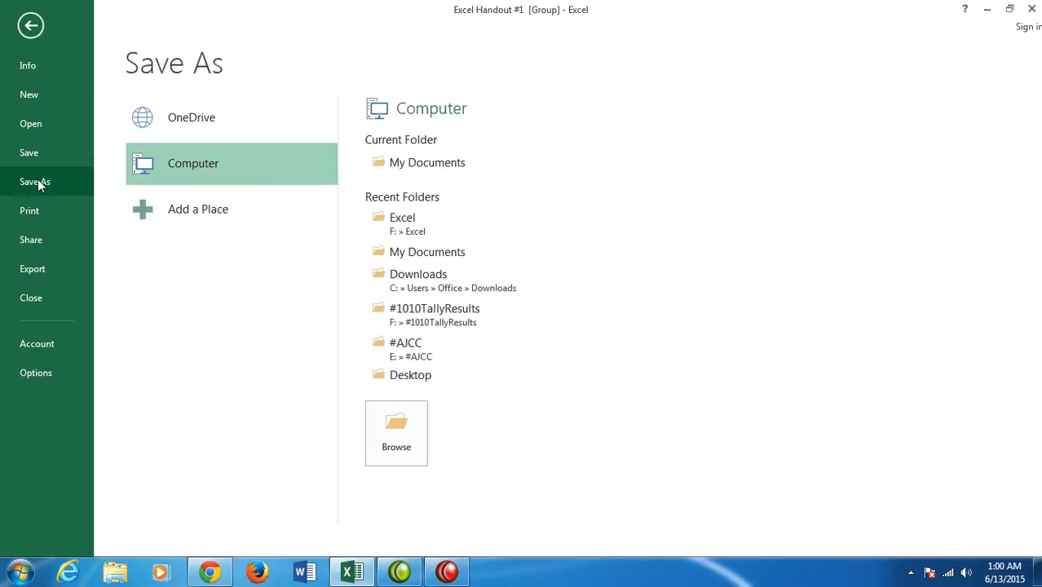
left_click(208, 174)
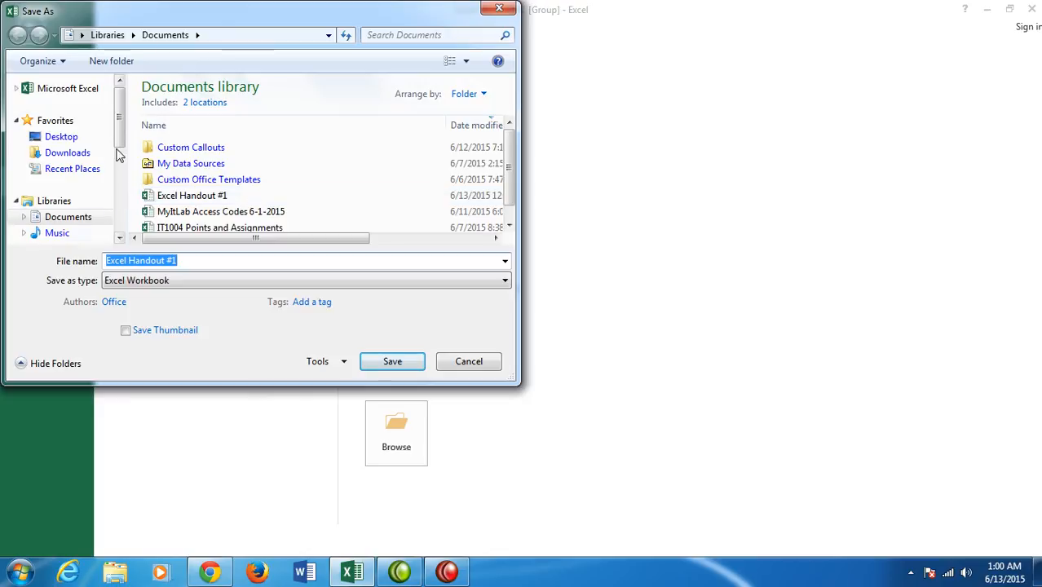
scroll(121, 128, "down", 5)
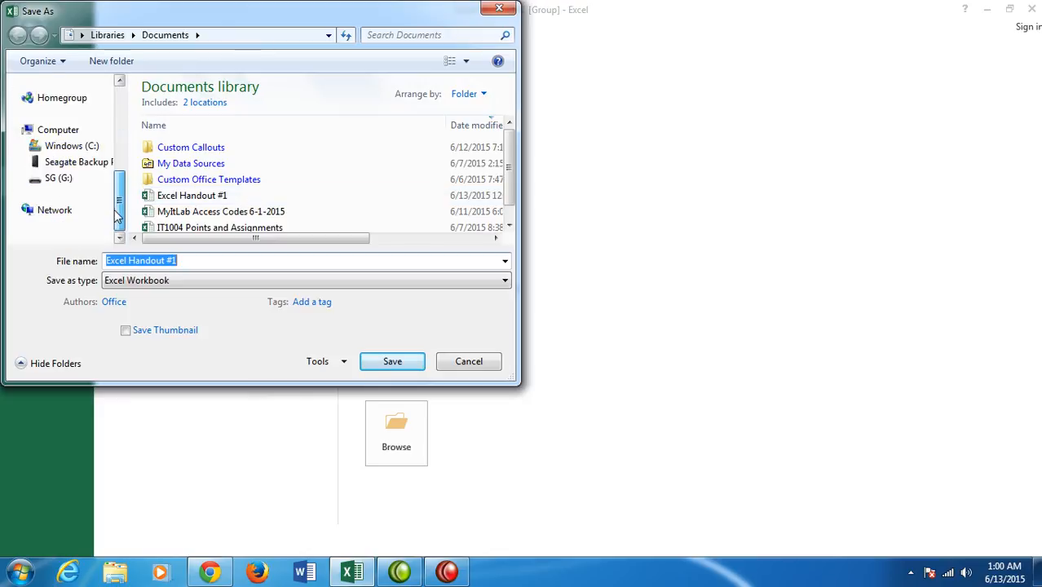
left_click(101, 165)
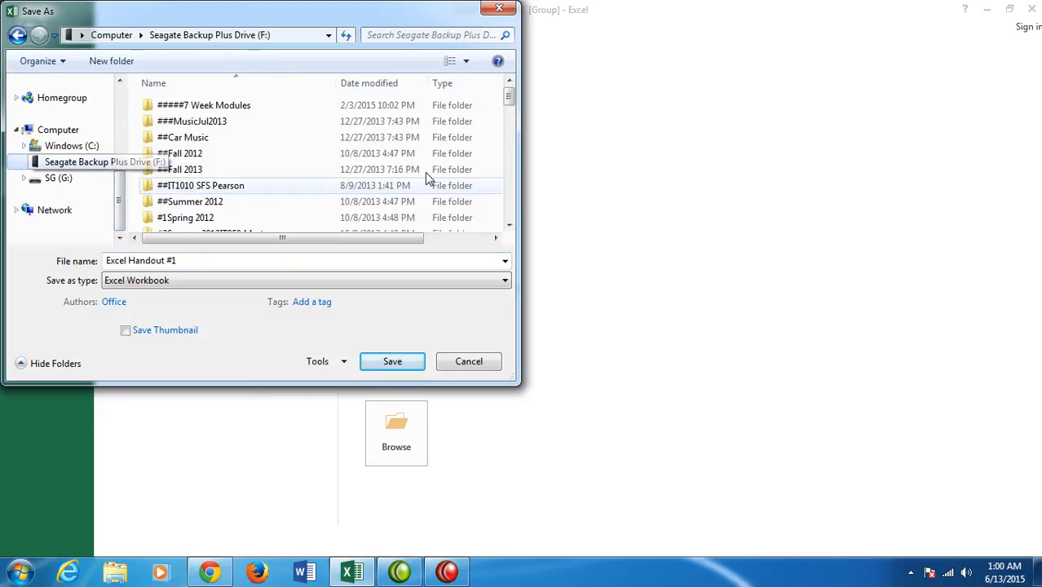
left_click(509, 226)
left_click_drag(509, 96, 506, 117)
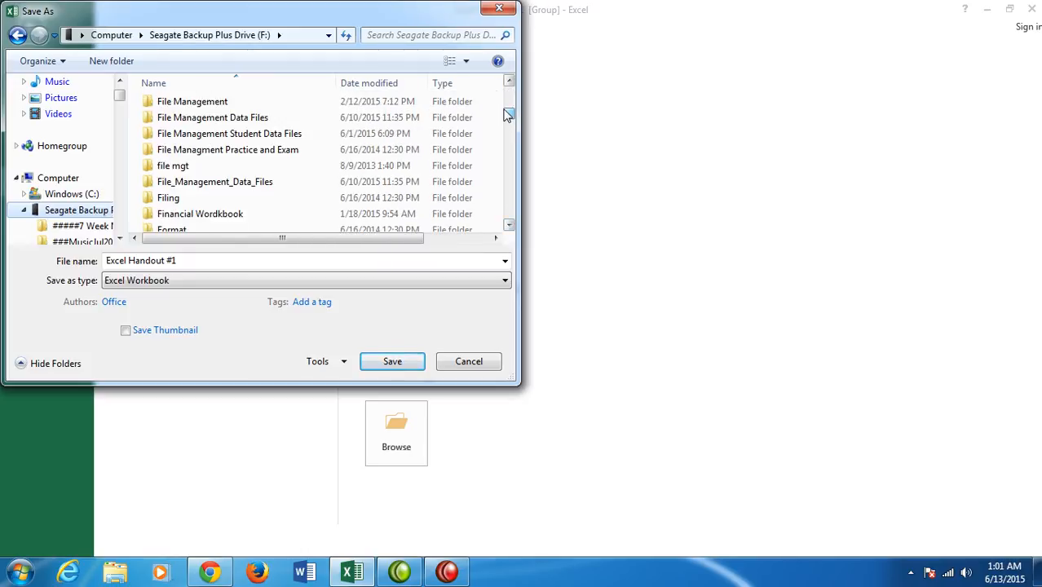
left_click(509, 84)
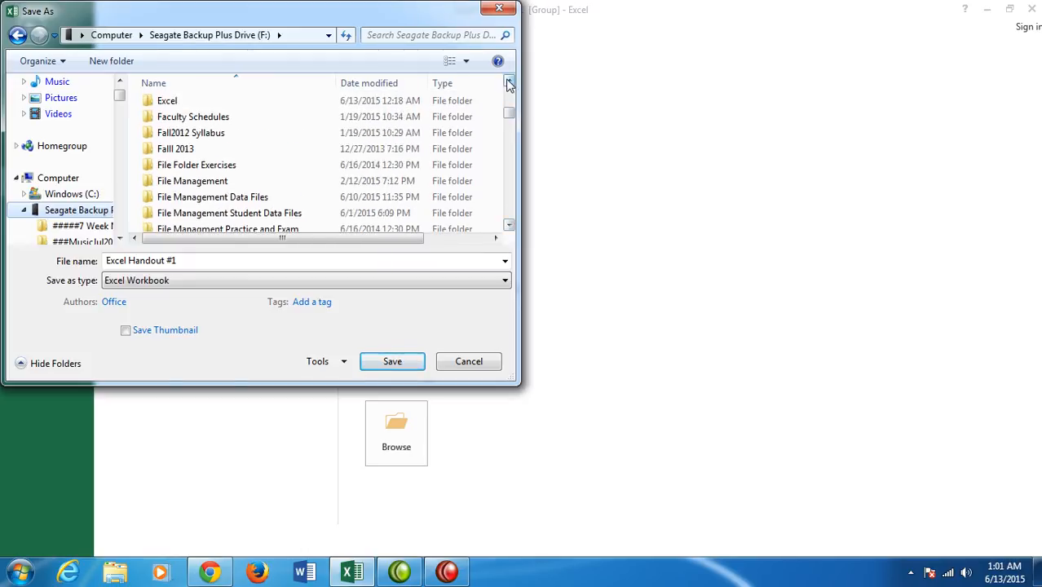
double_click(171, 133)
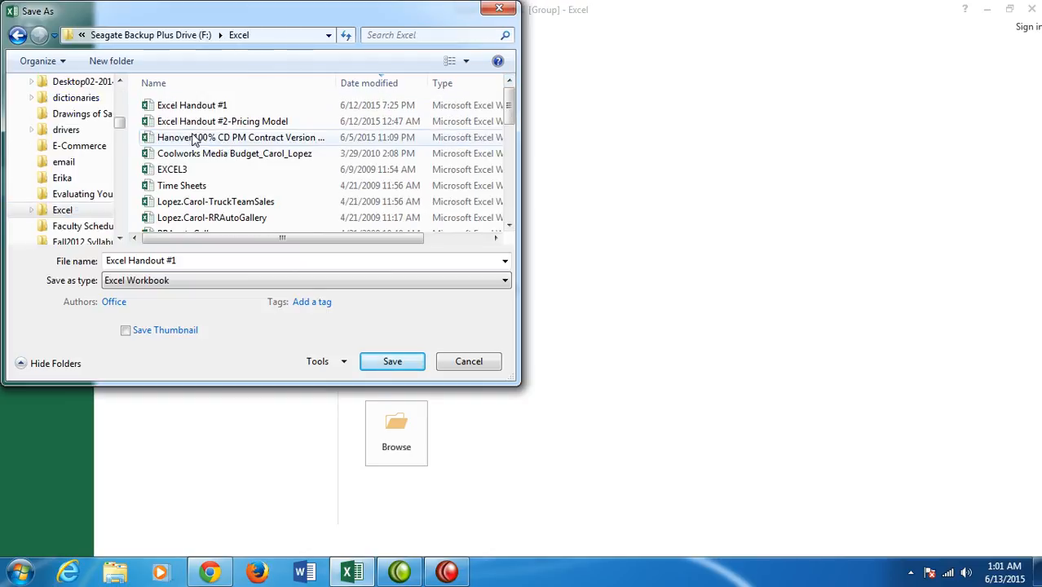
- Save the workbook as "Excel Handout #2-Pricing Model", replacing the existing file of that name
left_click(211, 260)
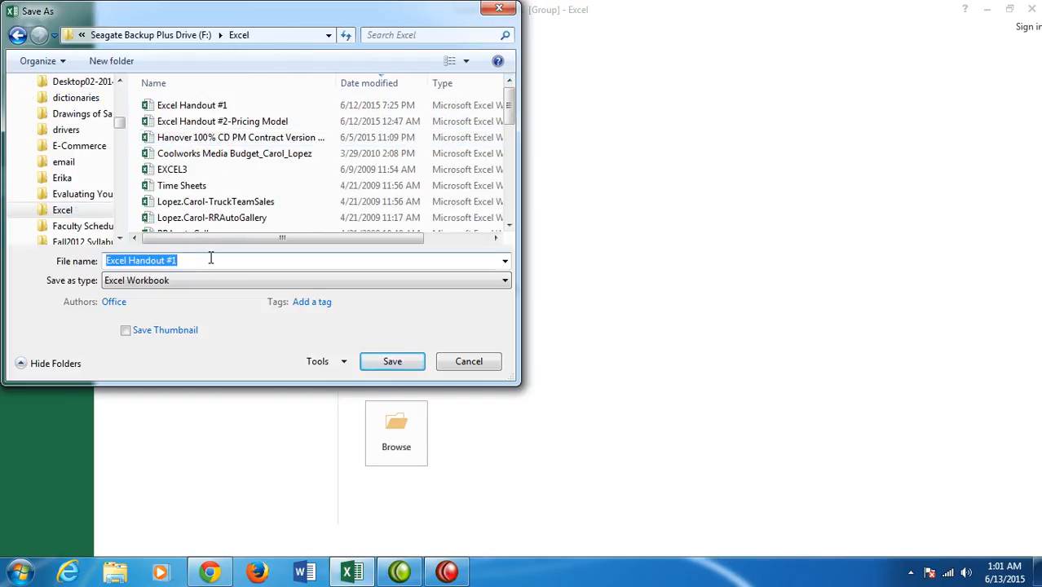
type("Excel Handout")
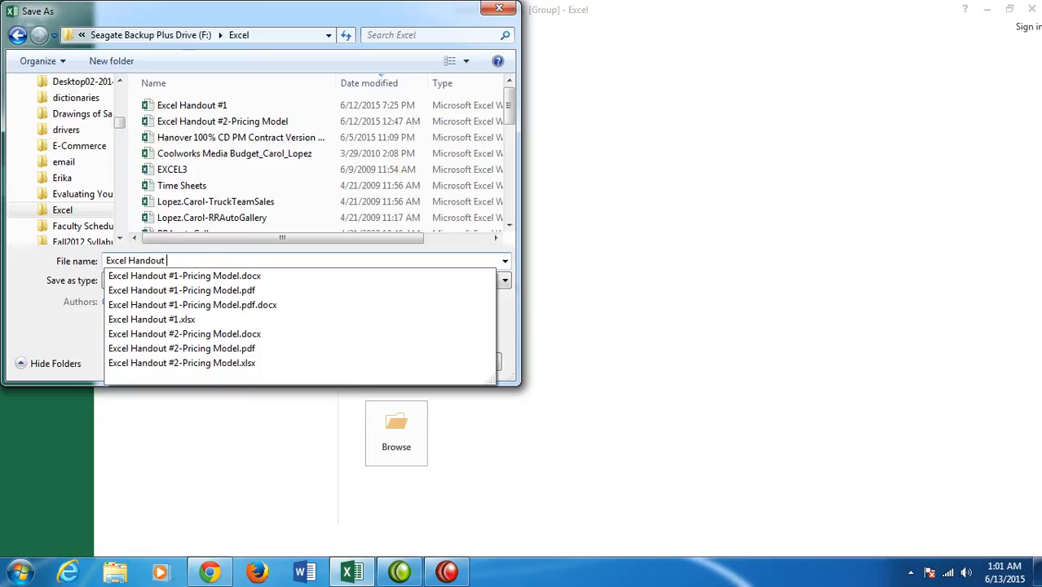
type(" #2-Pricing Model")
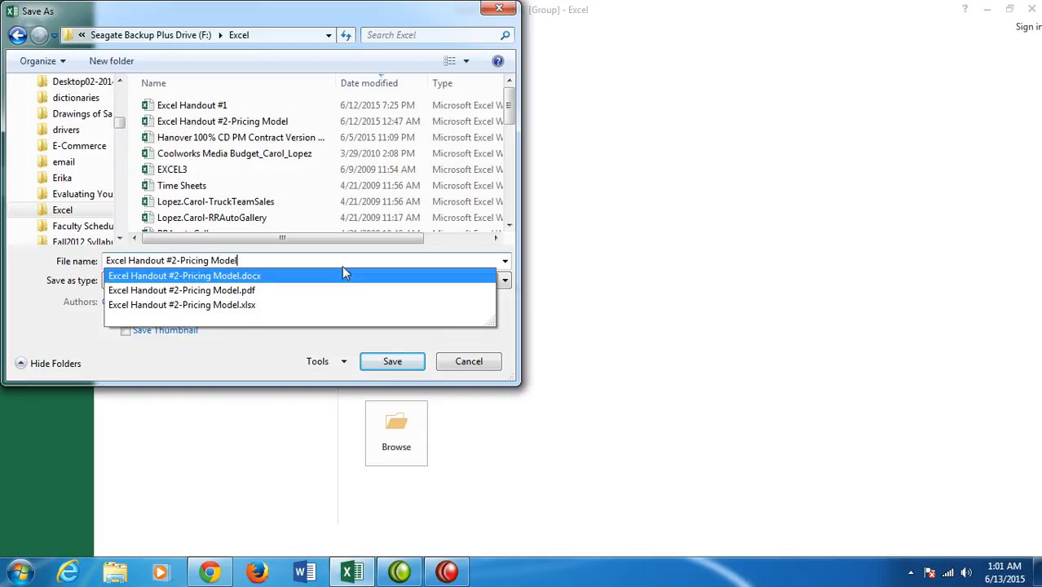
left_click(375, 361)
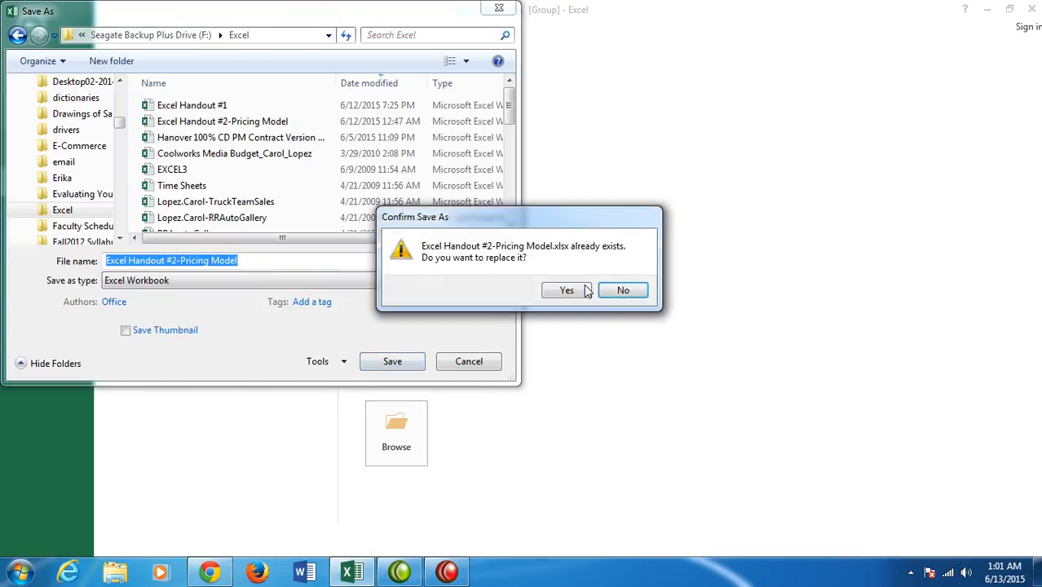
left_click(566, 291)
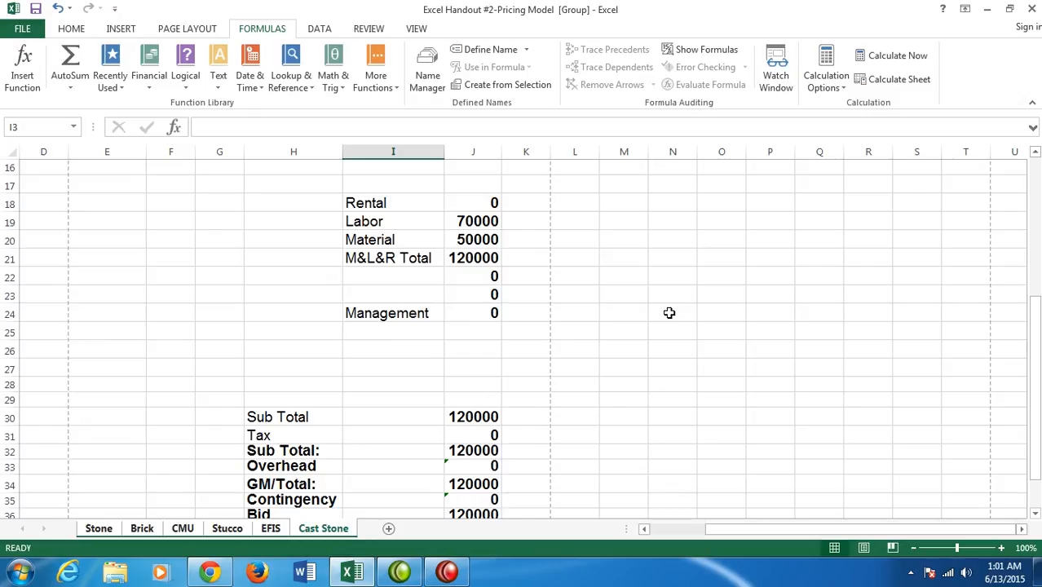
left_click(446, 571)
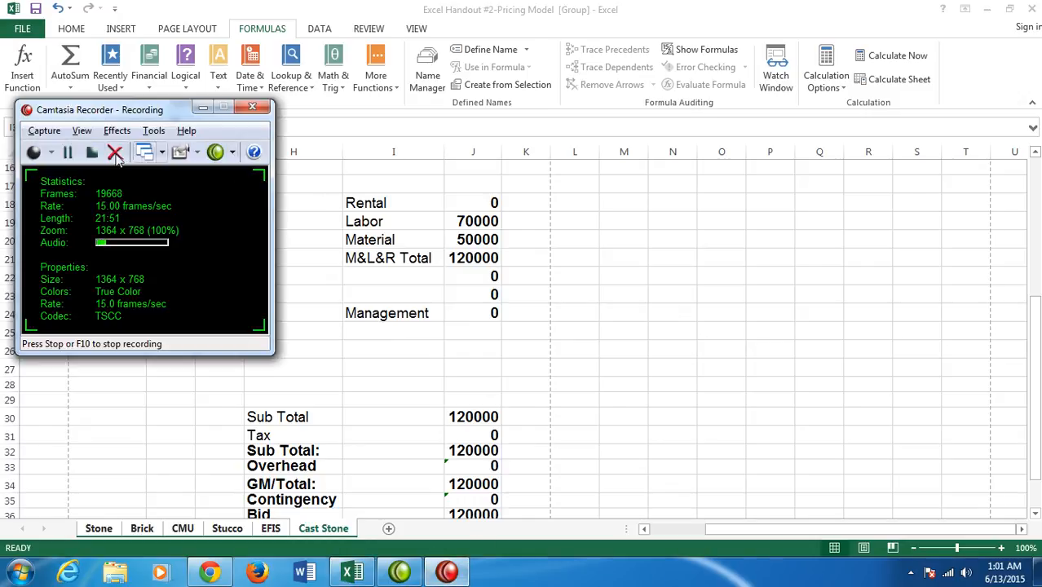